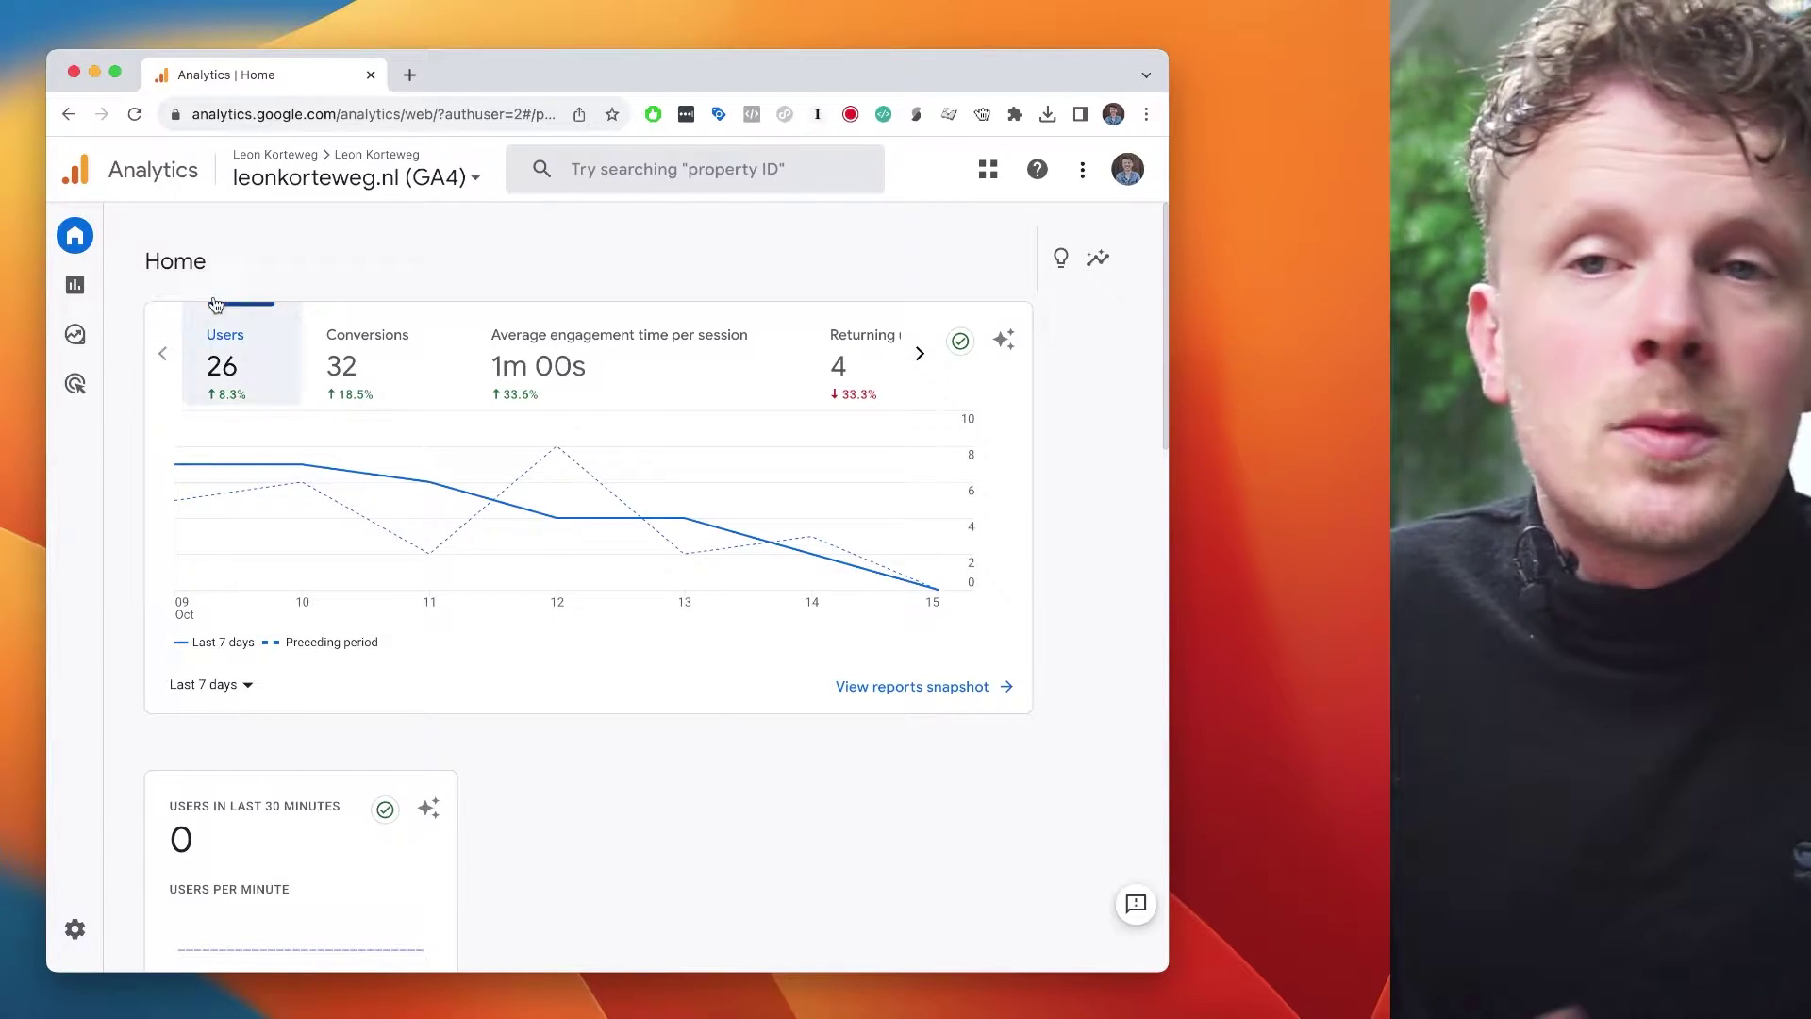
Open Reports > Acquisition > Traffic acquisition and set the table dimension to Session source / medium.
mouse_move(80, 295)
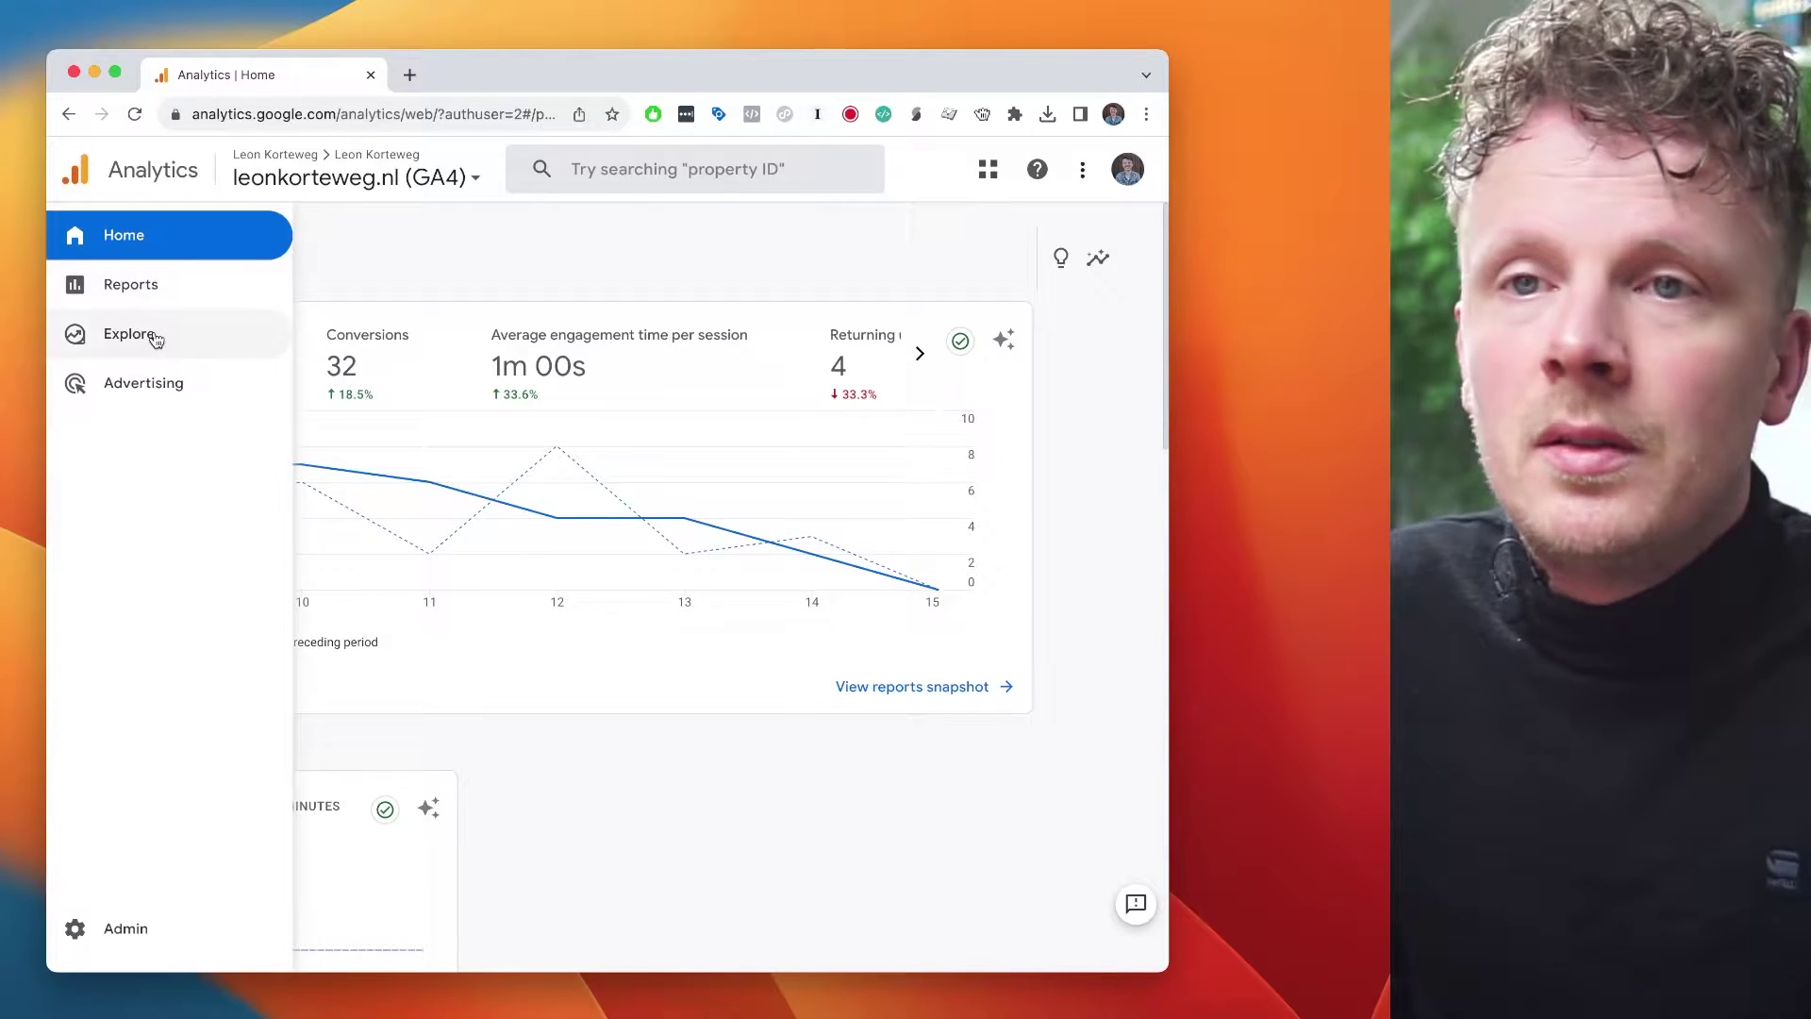
left_click(169, 288)
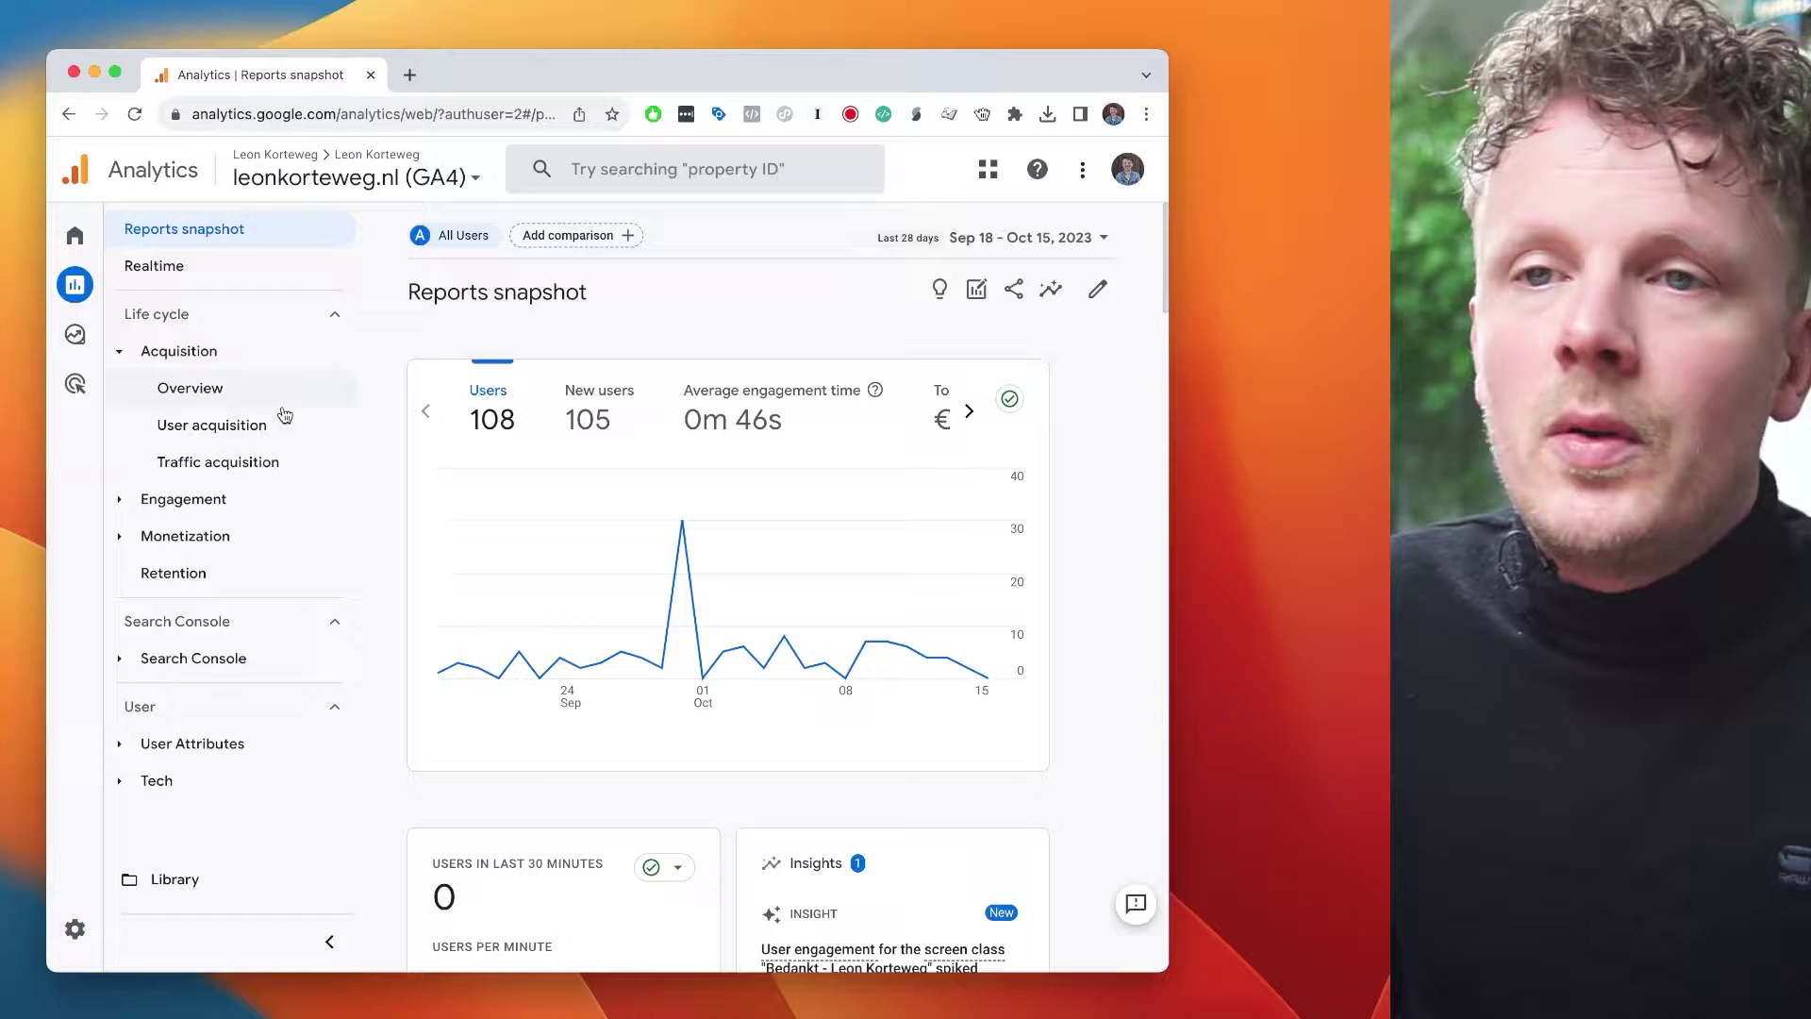
left_click(273, 467)
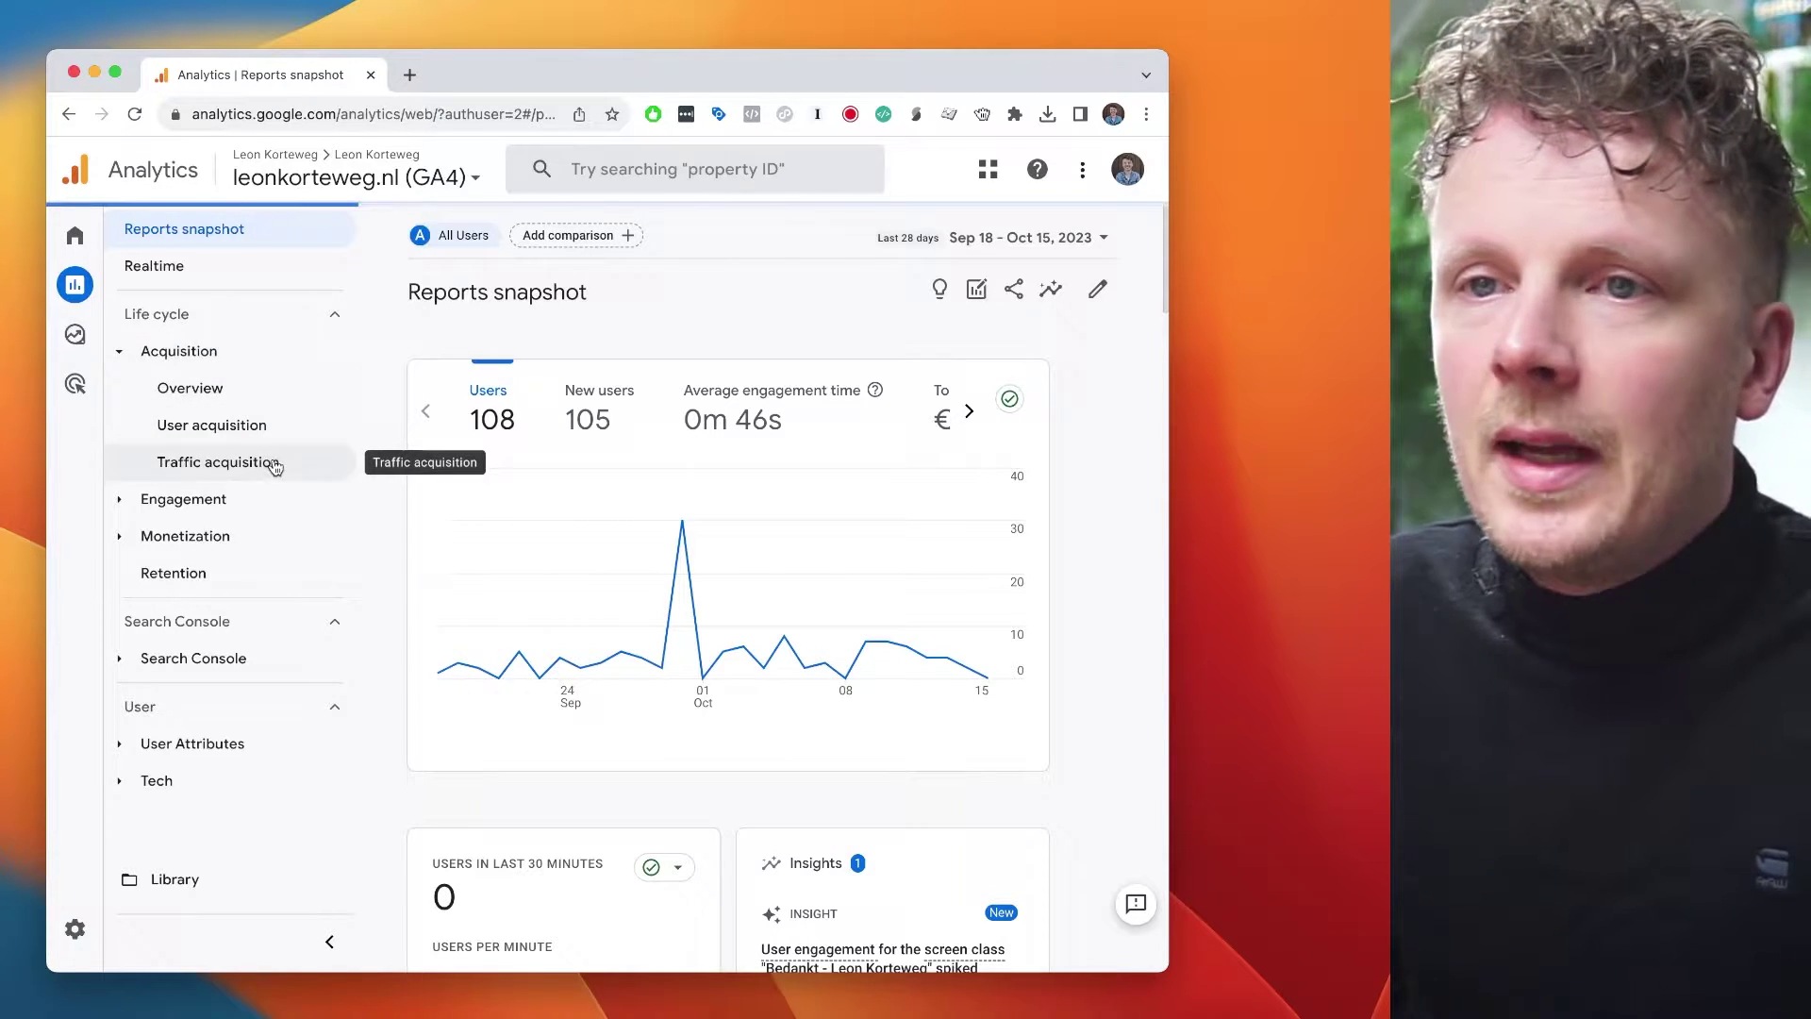
scroll(580, 479, "down", 5)
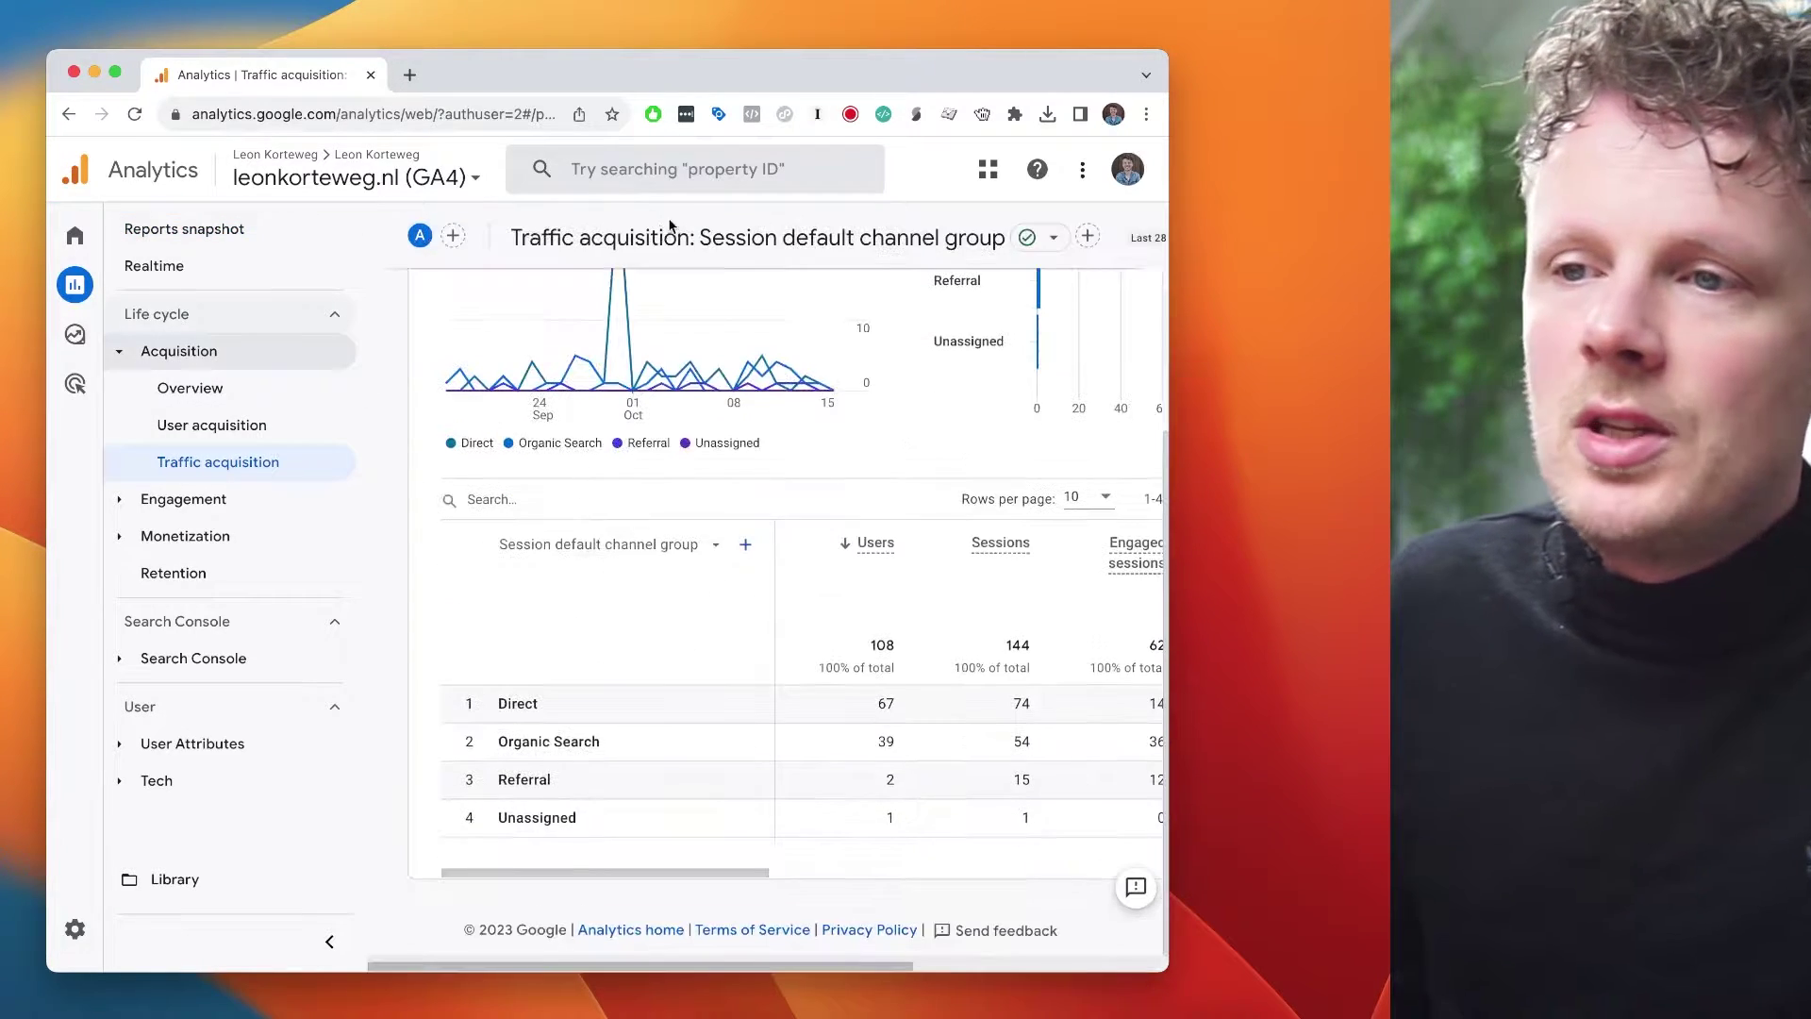
left_click(605, 547)
left_click(406, 631)
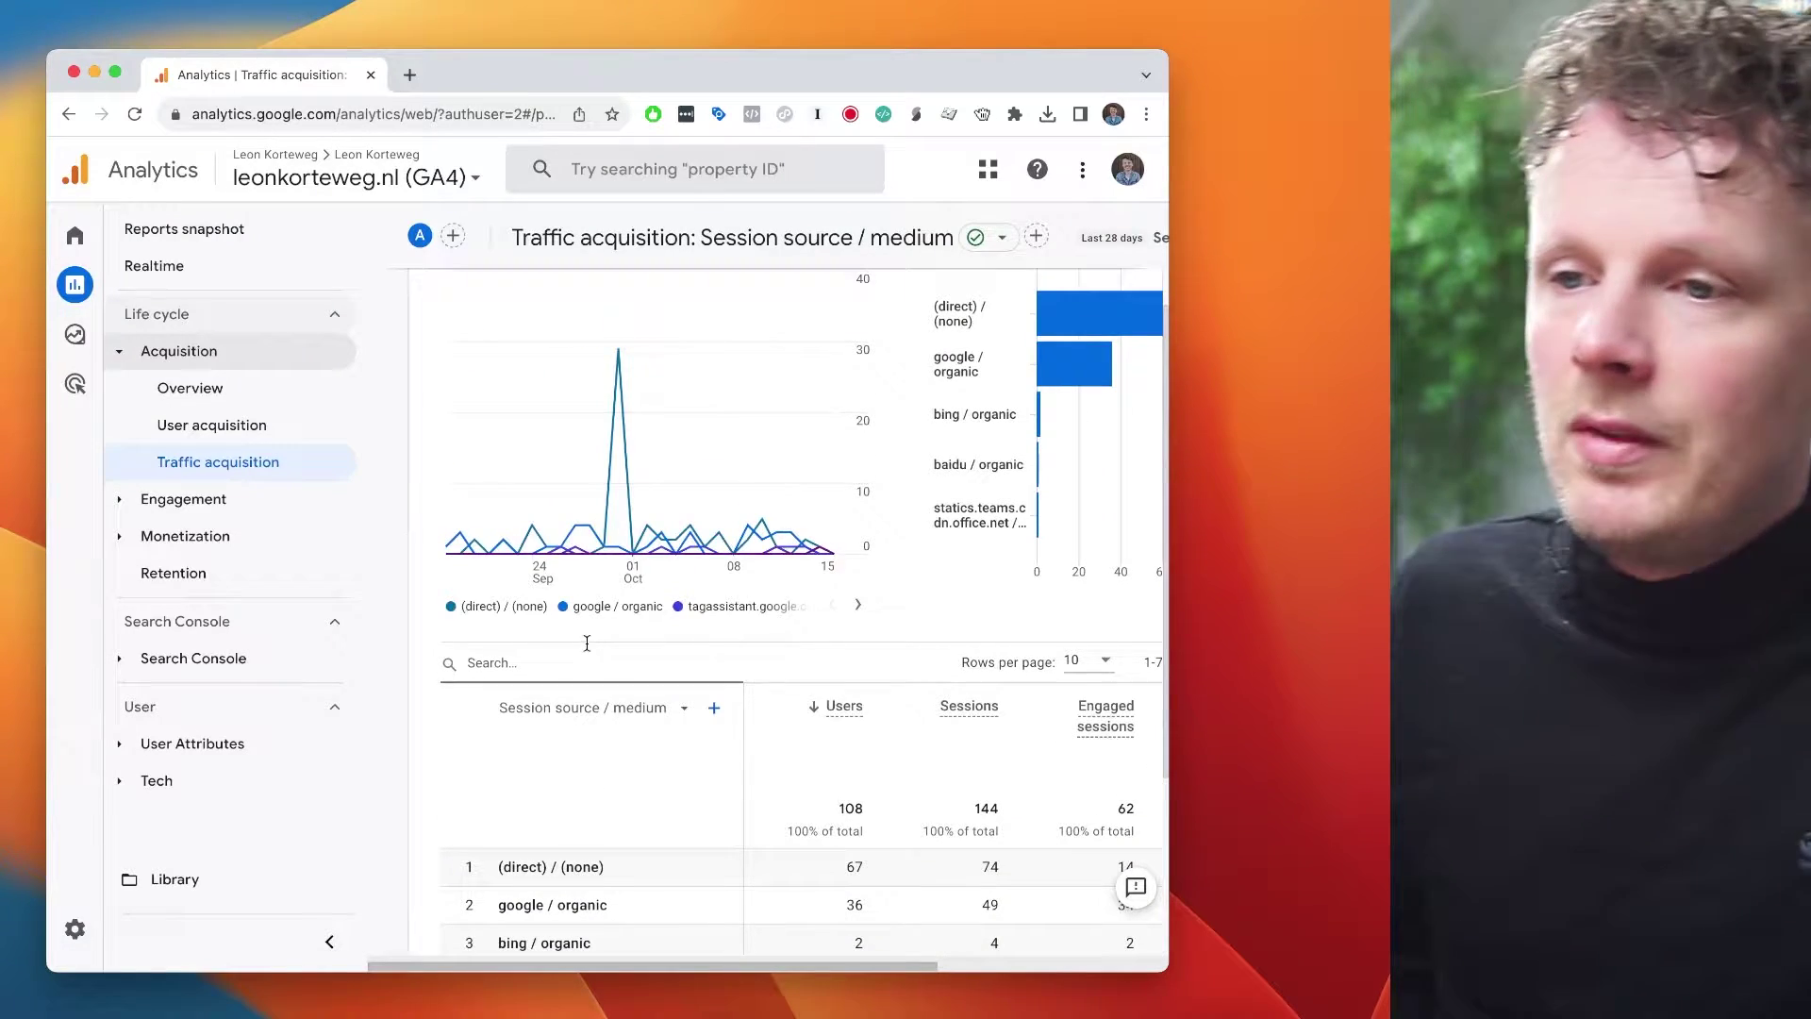
scroll(649, 680, "up", 3)
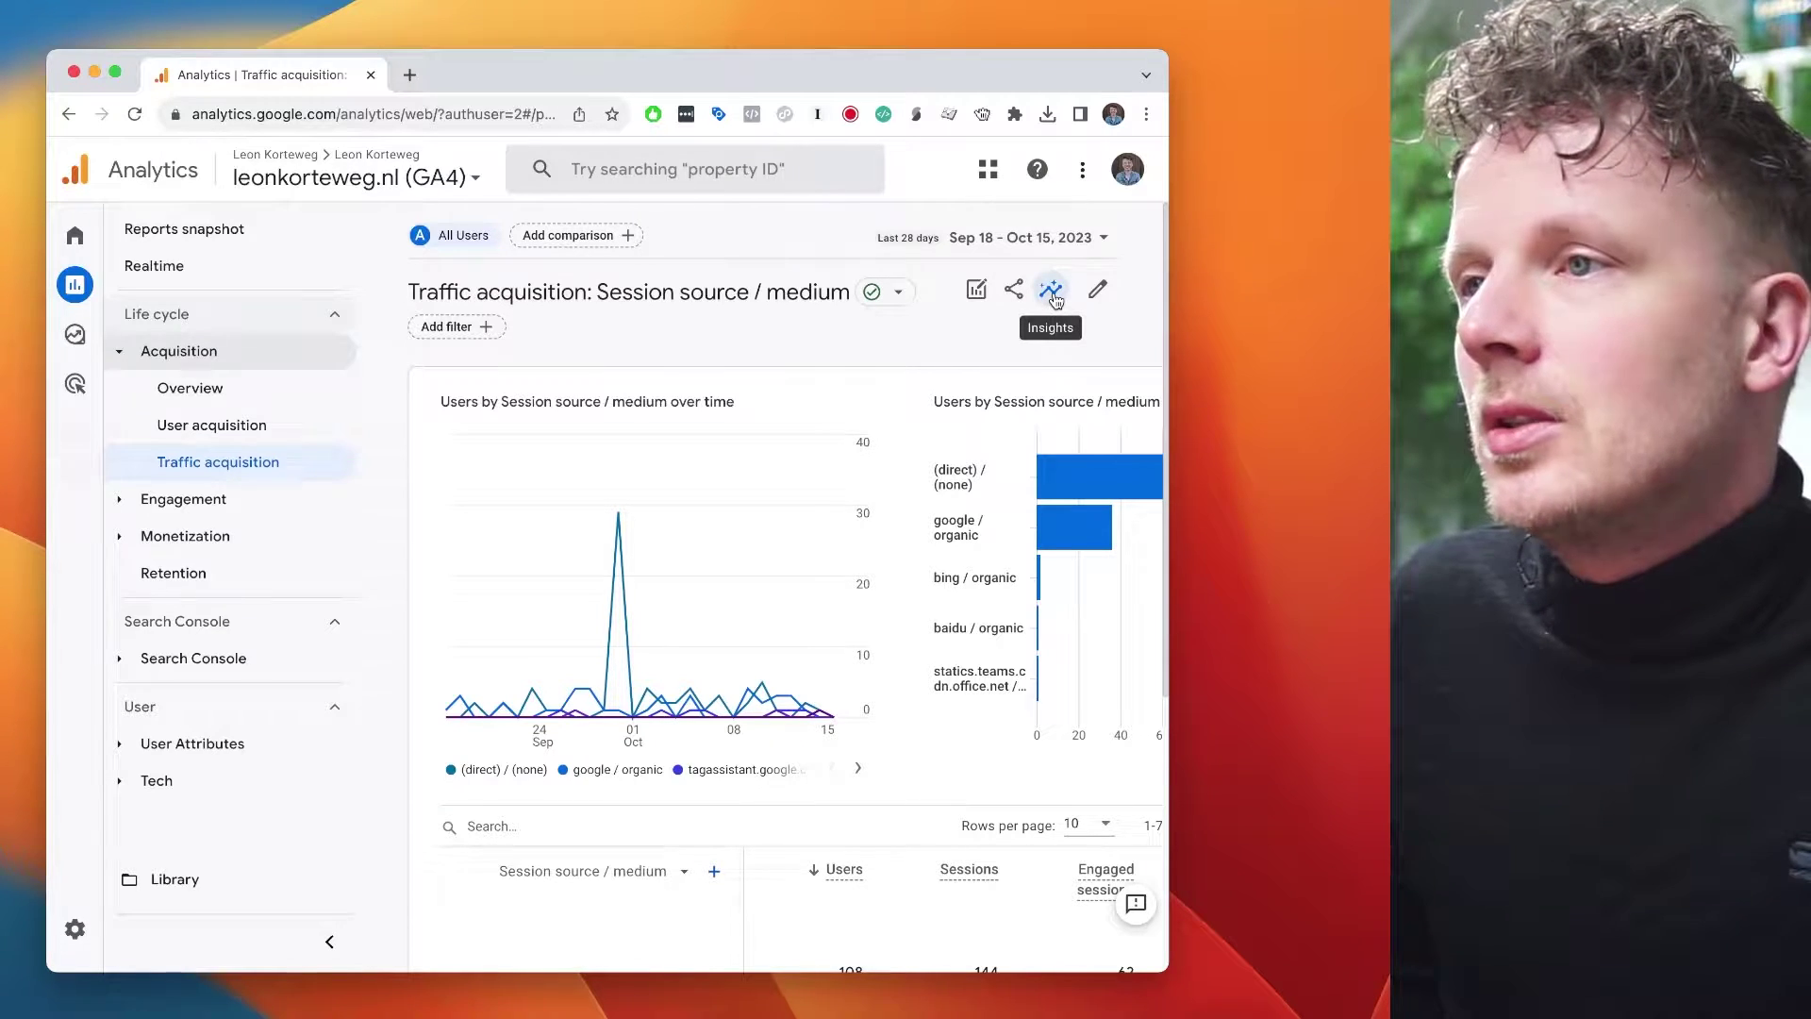
Download the source / medium report as CSV and drag data-export (5).csv onto the desktop.
left_click(1015, 294)
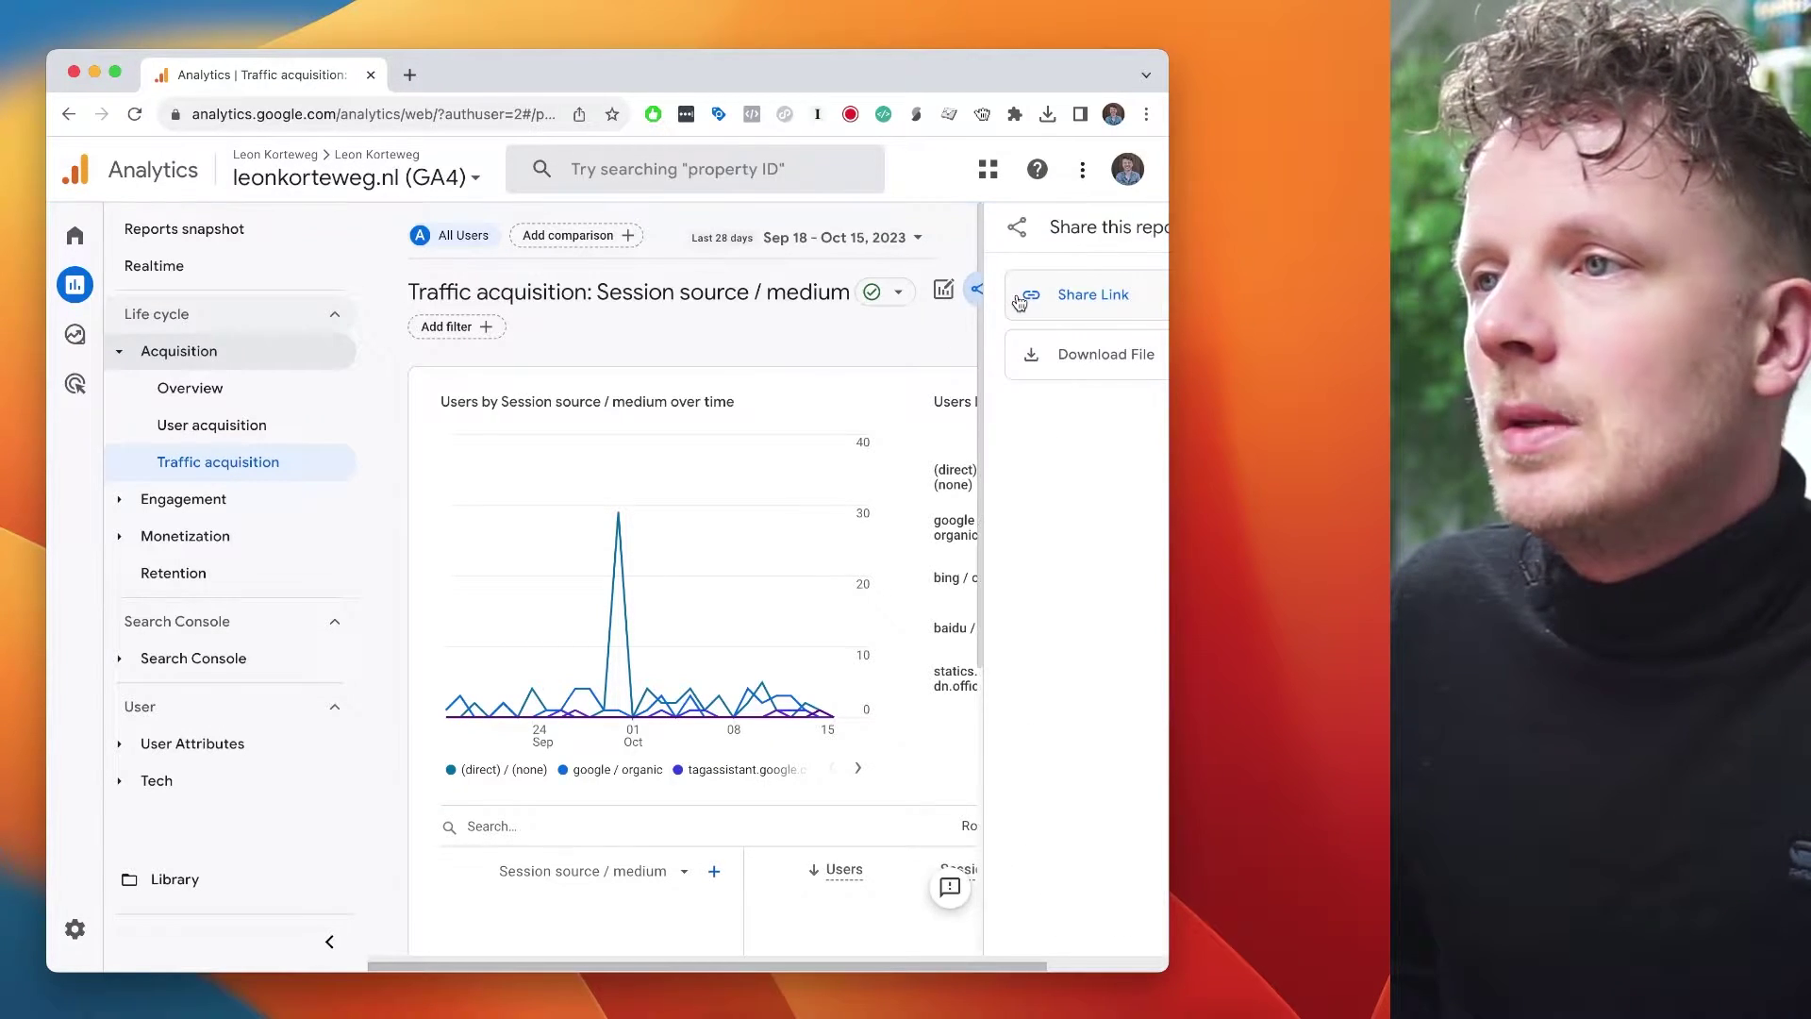
left_click_drag(1204, 394, 1298, 387)
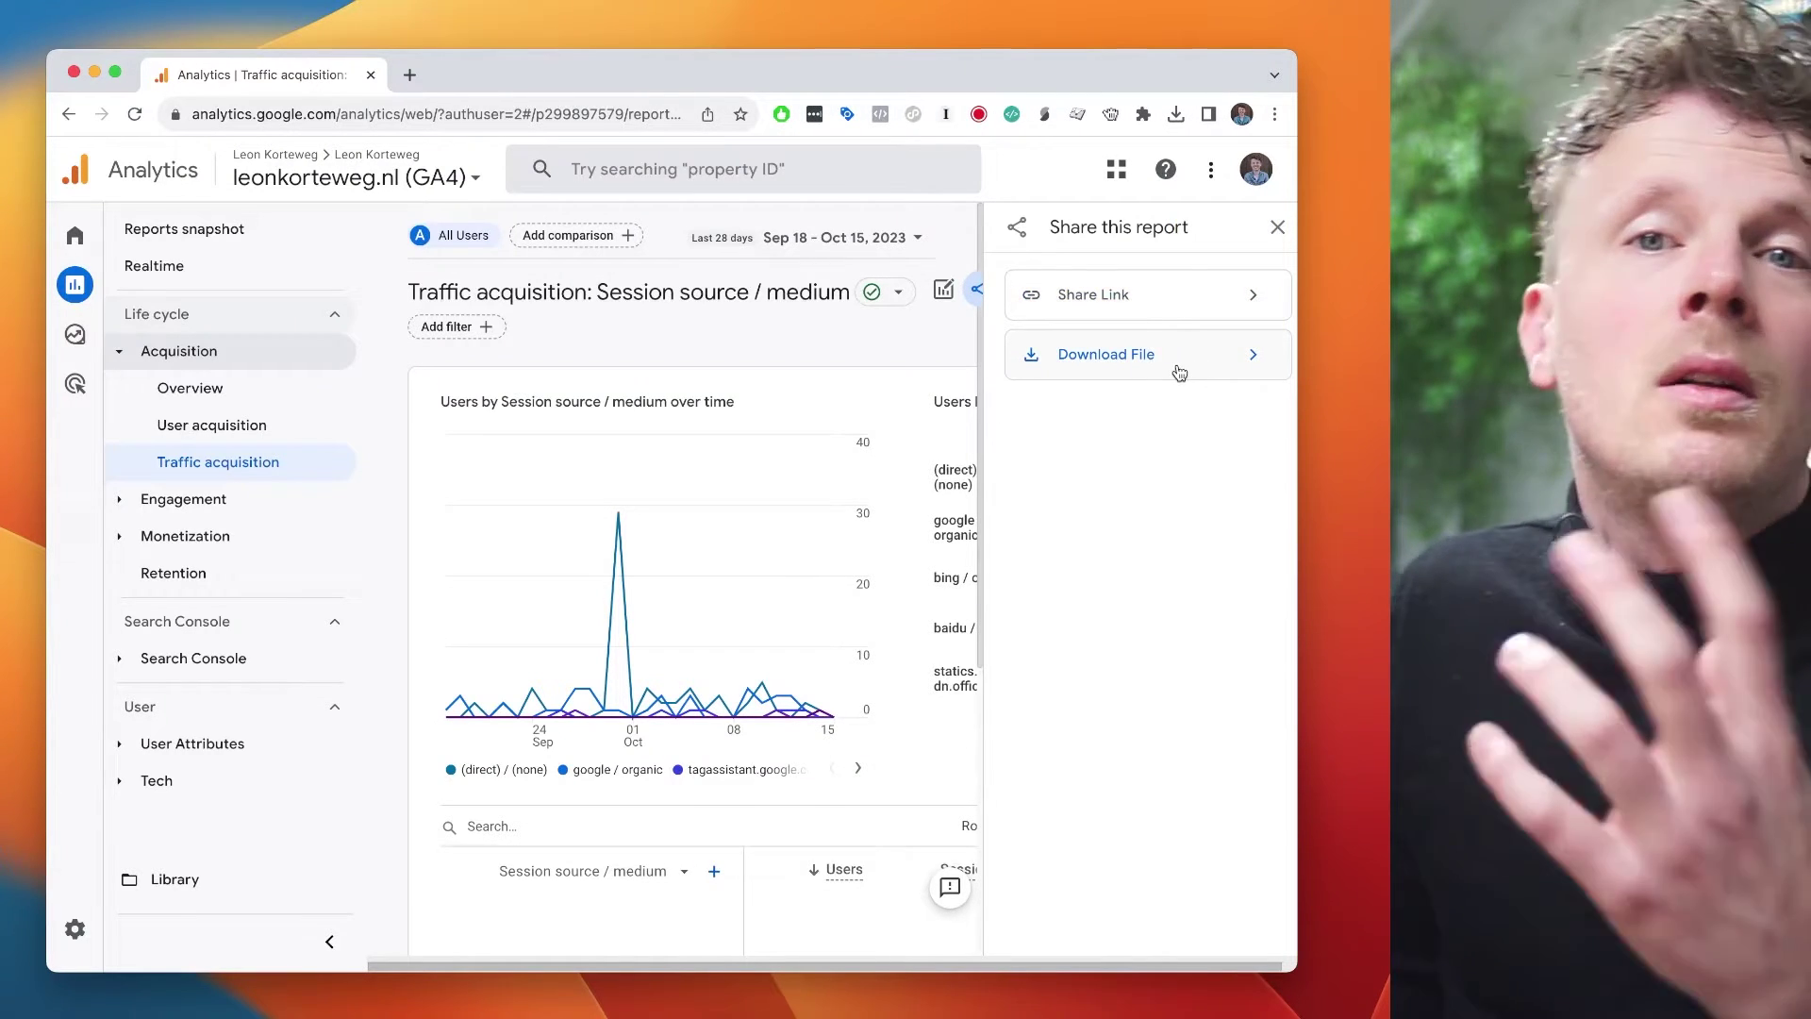
left_click(1182, 371)
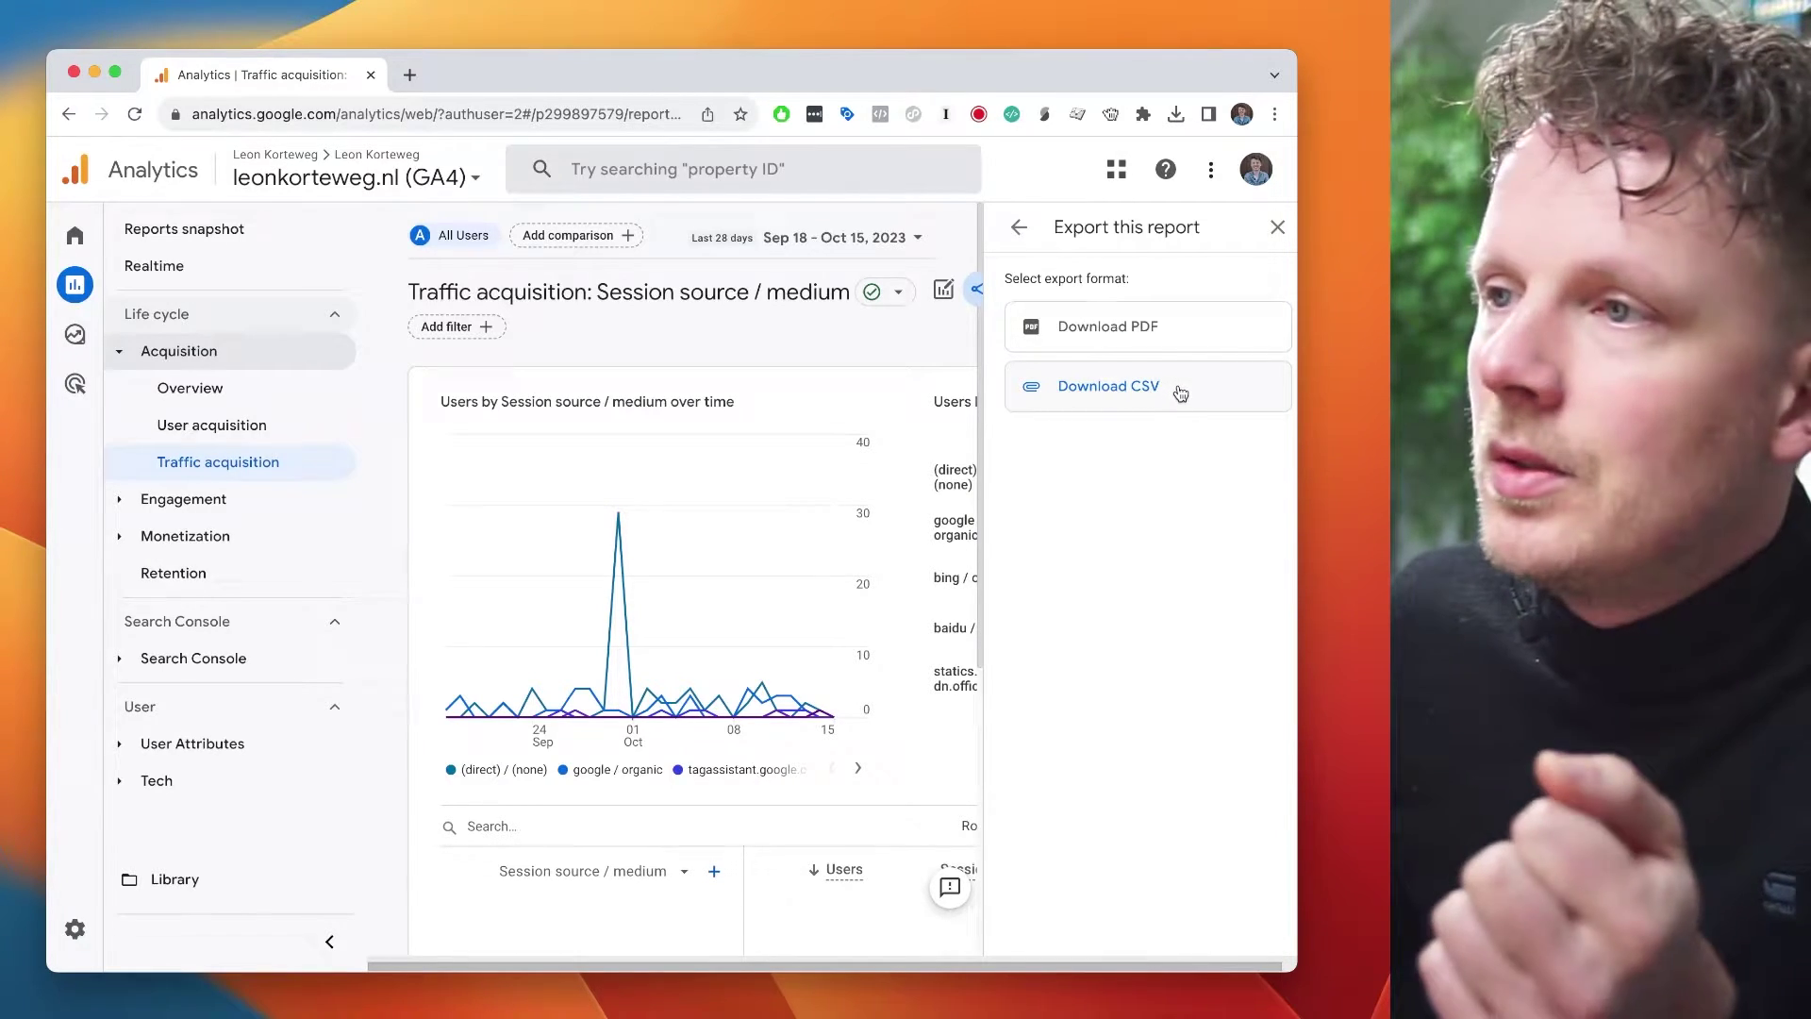
left_click(1179, 393)
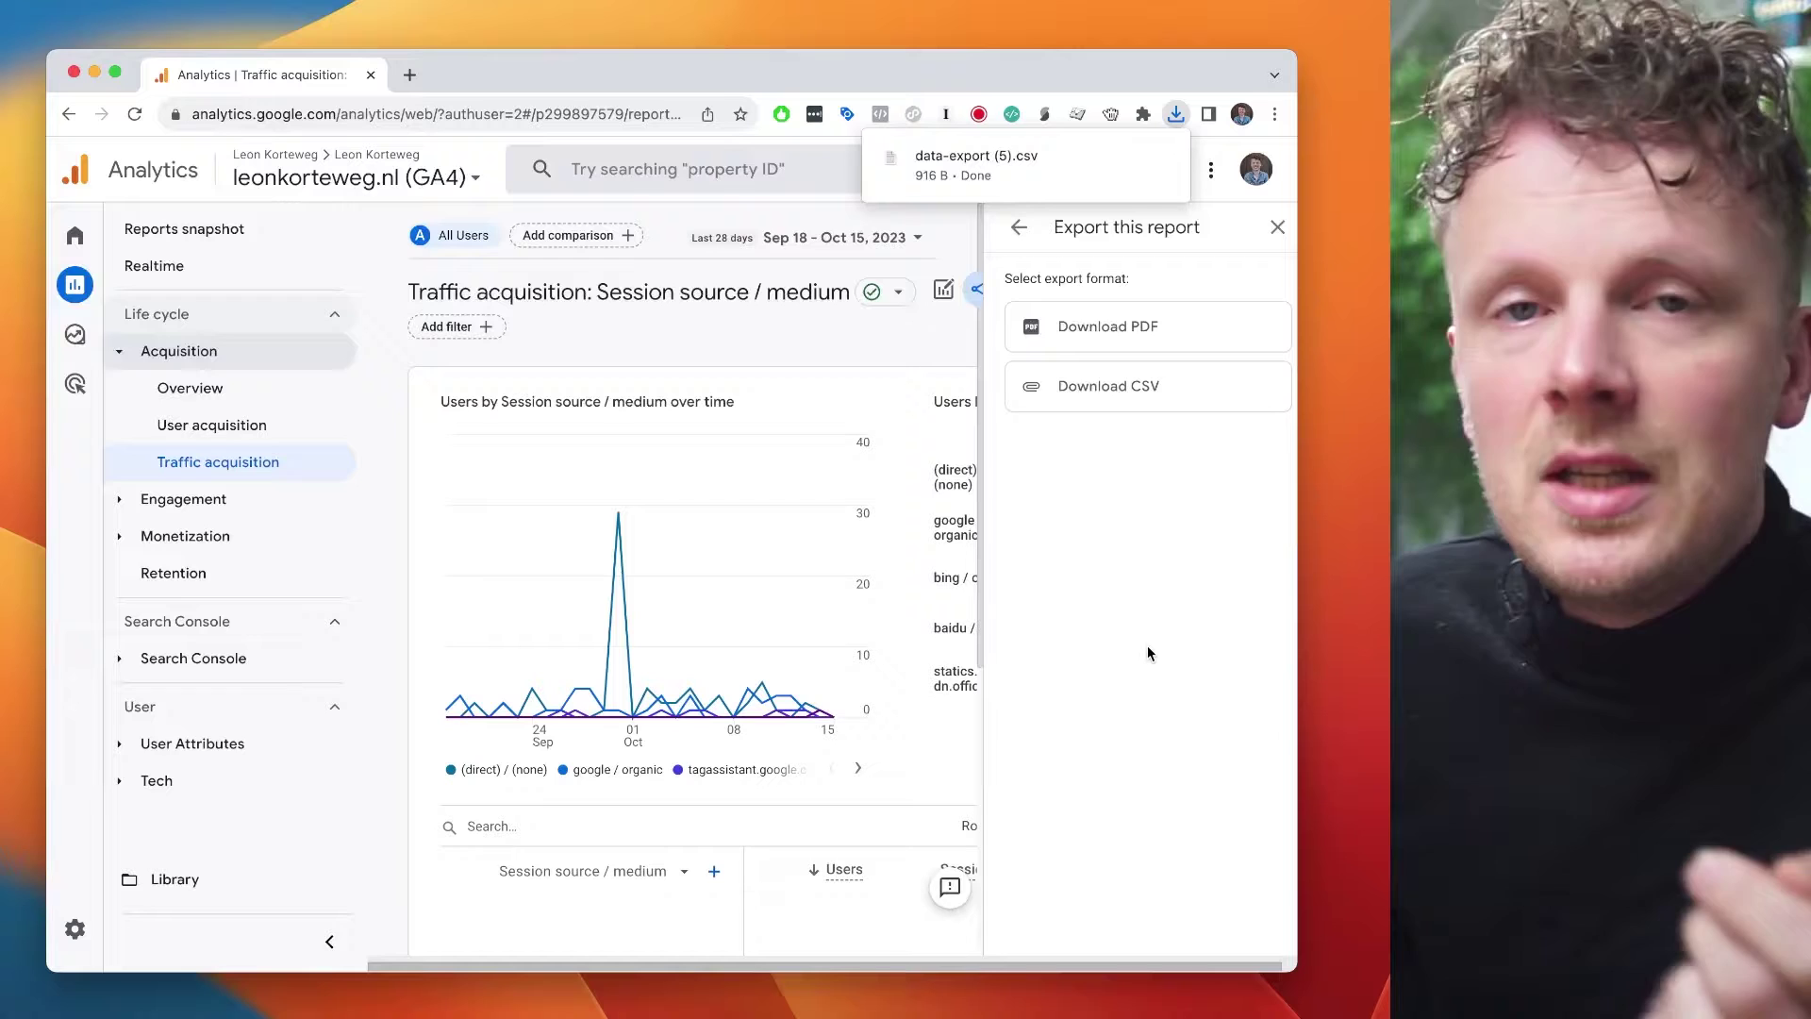
left_click_drag(1151, 992, 1358, 288)
left_click_drag(1300, 149, 1233, 151)
left_click_drag(1358, 283, 1295, 275)
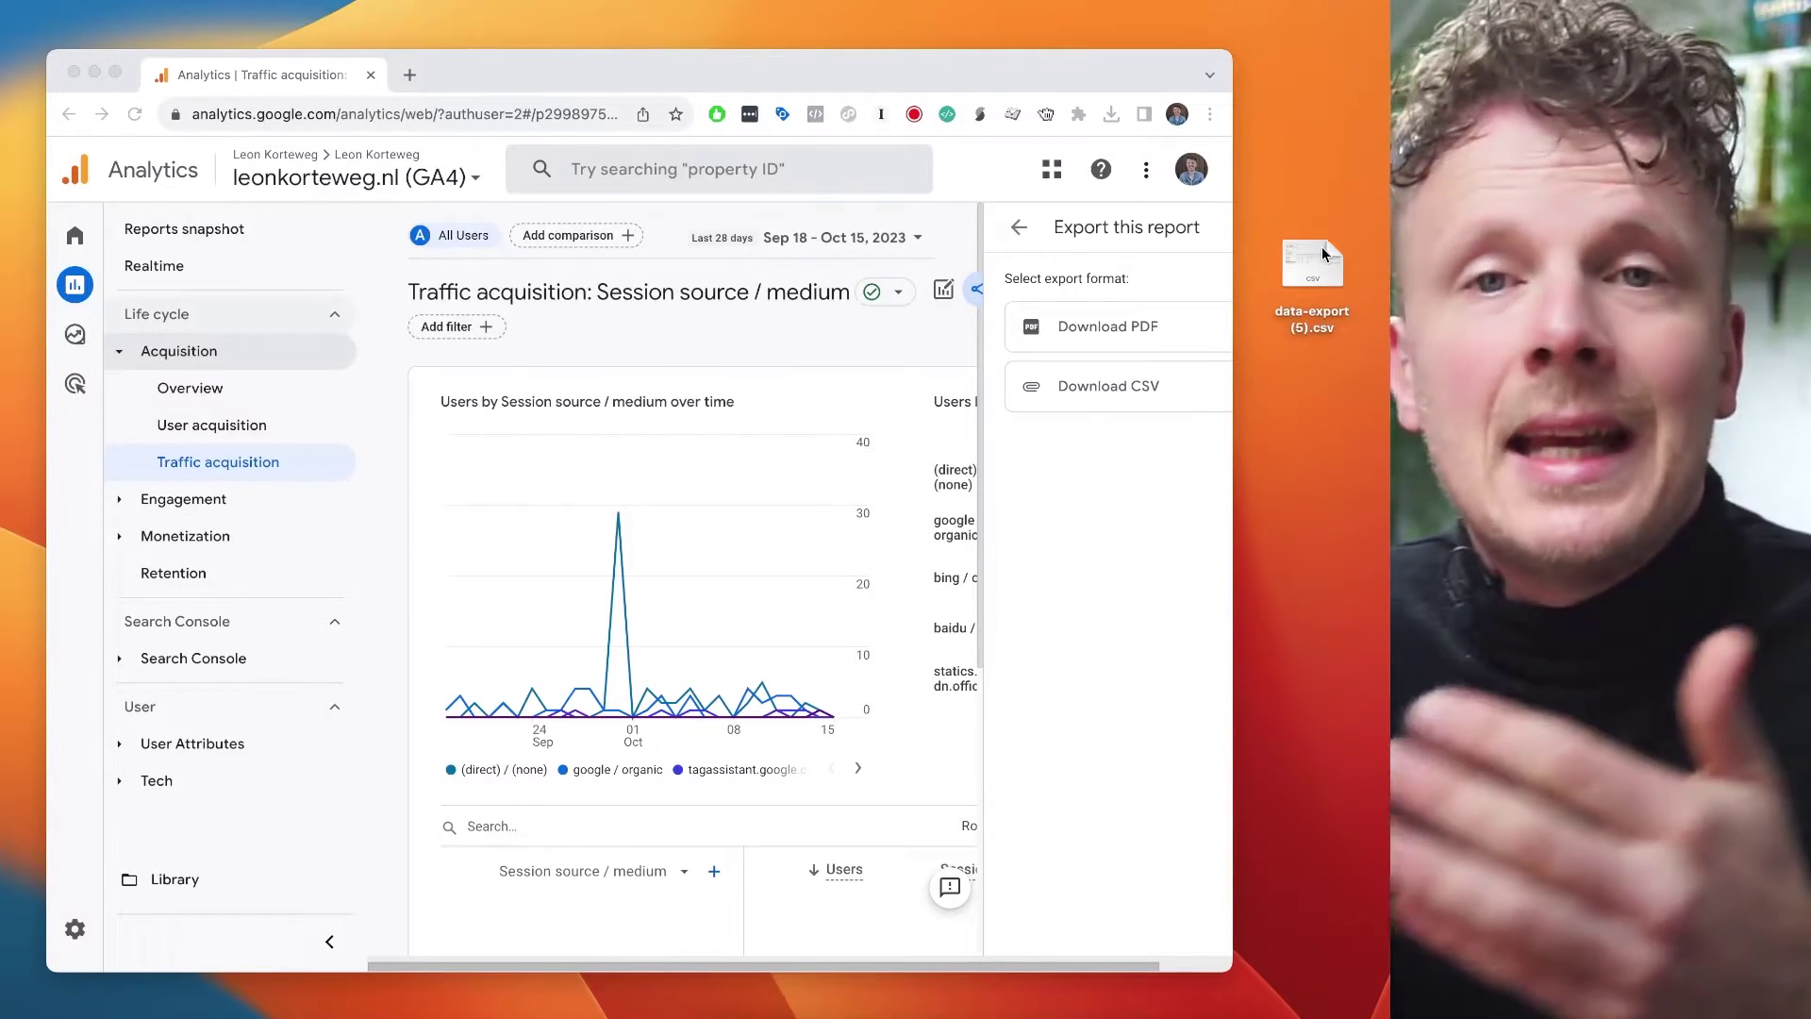
Open the Traffic sources exploration from Explore.
left_click(1146, 80)
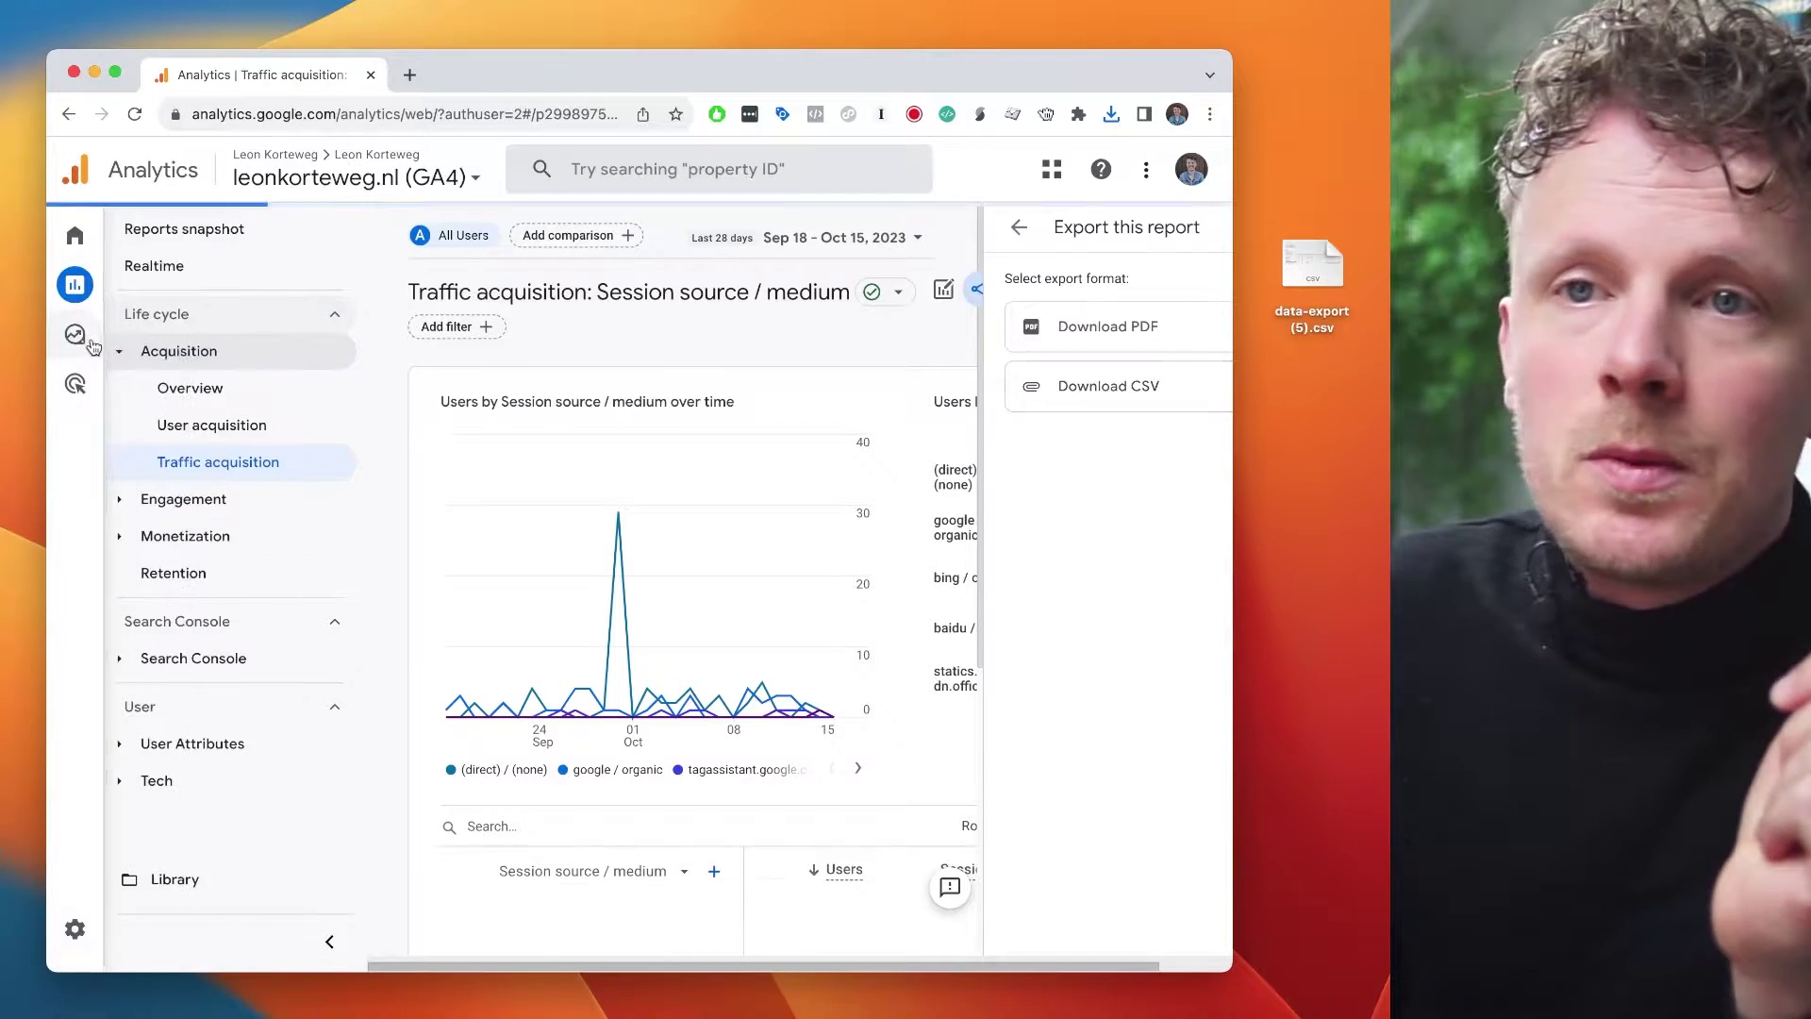
left_click(74, 333)
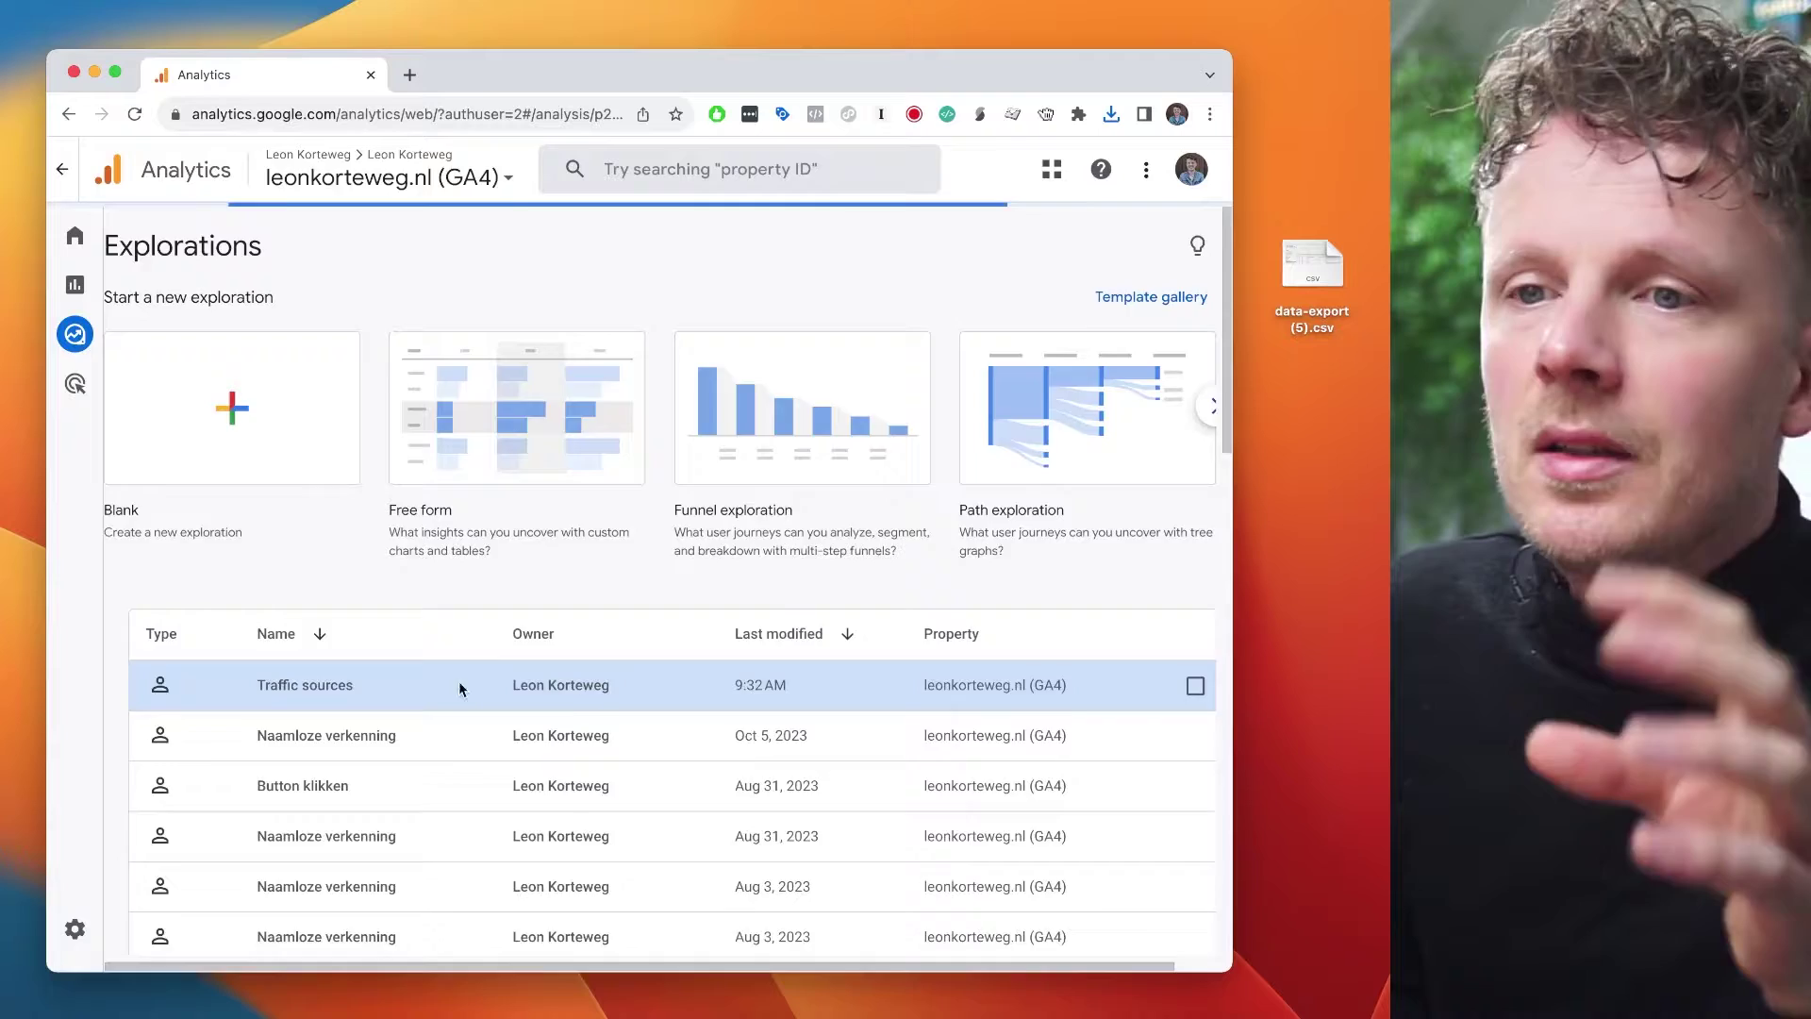
left_click(459, 686)
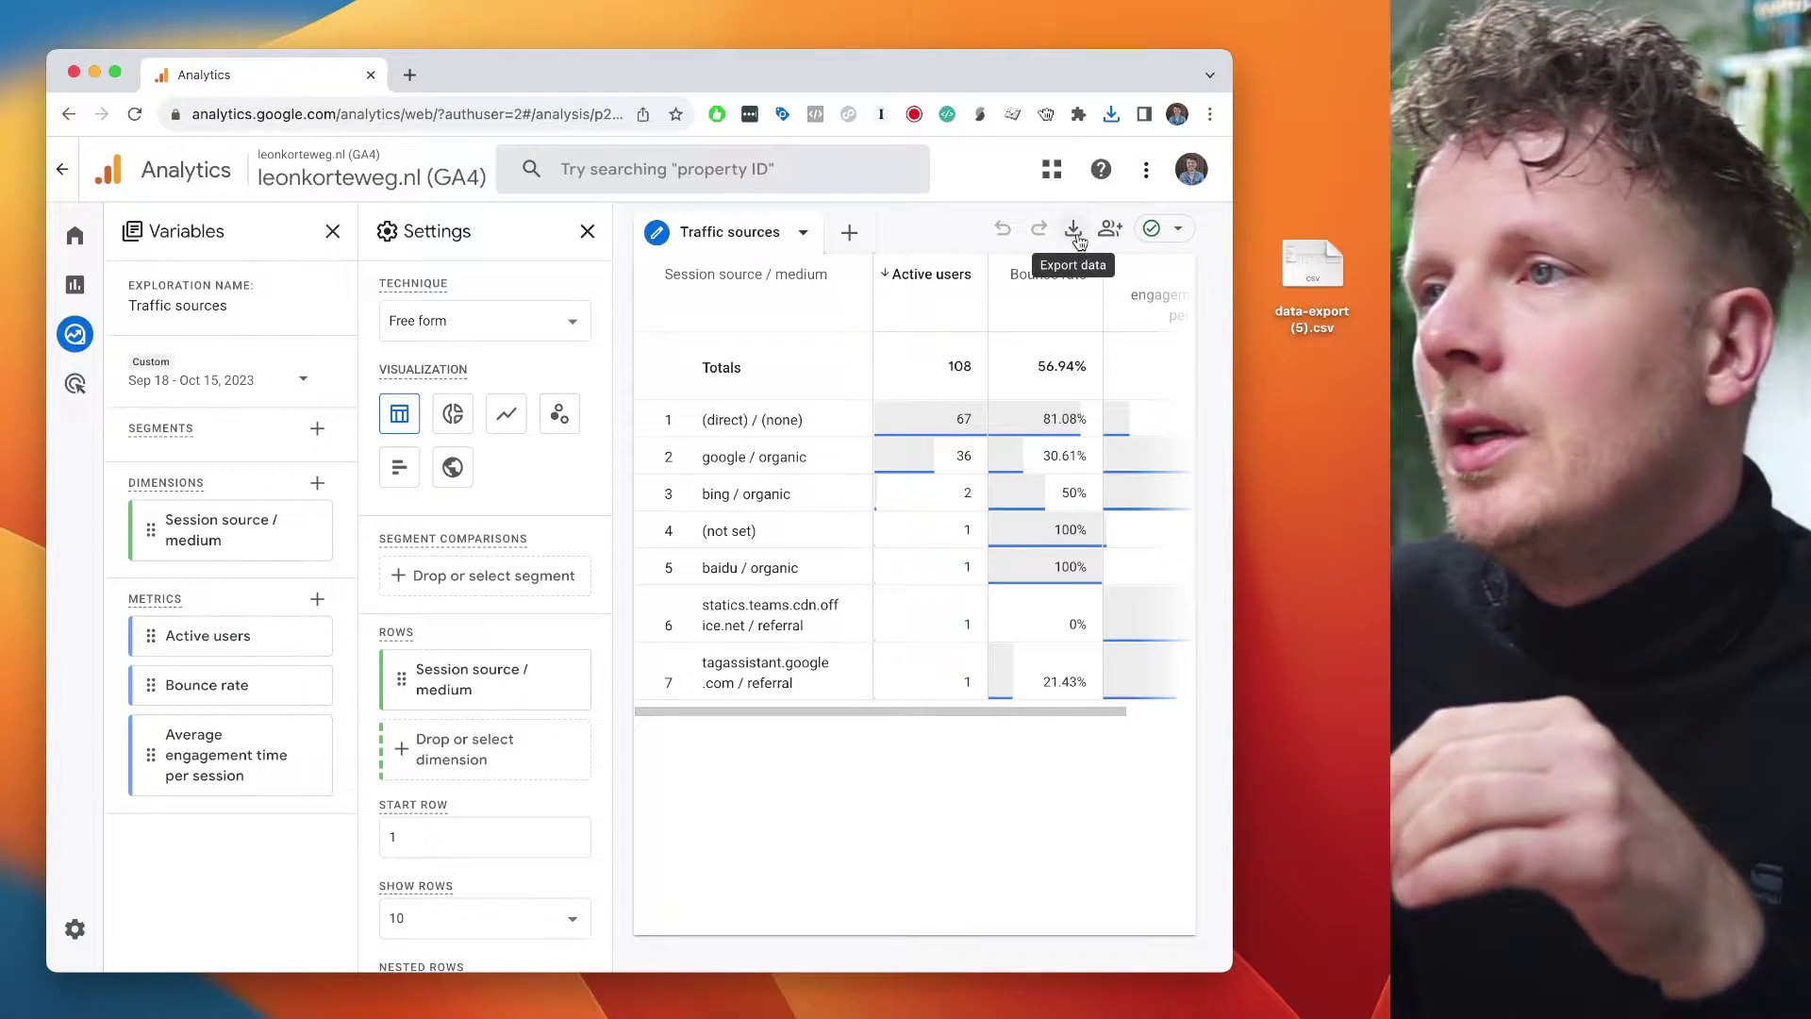
Export the exploration as CSV and place download (3).csv on the desktop.
left_click(1074, 231)
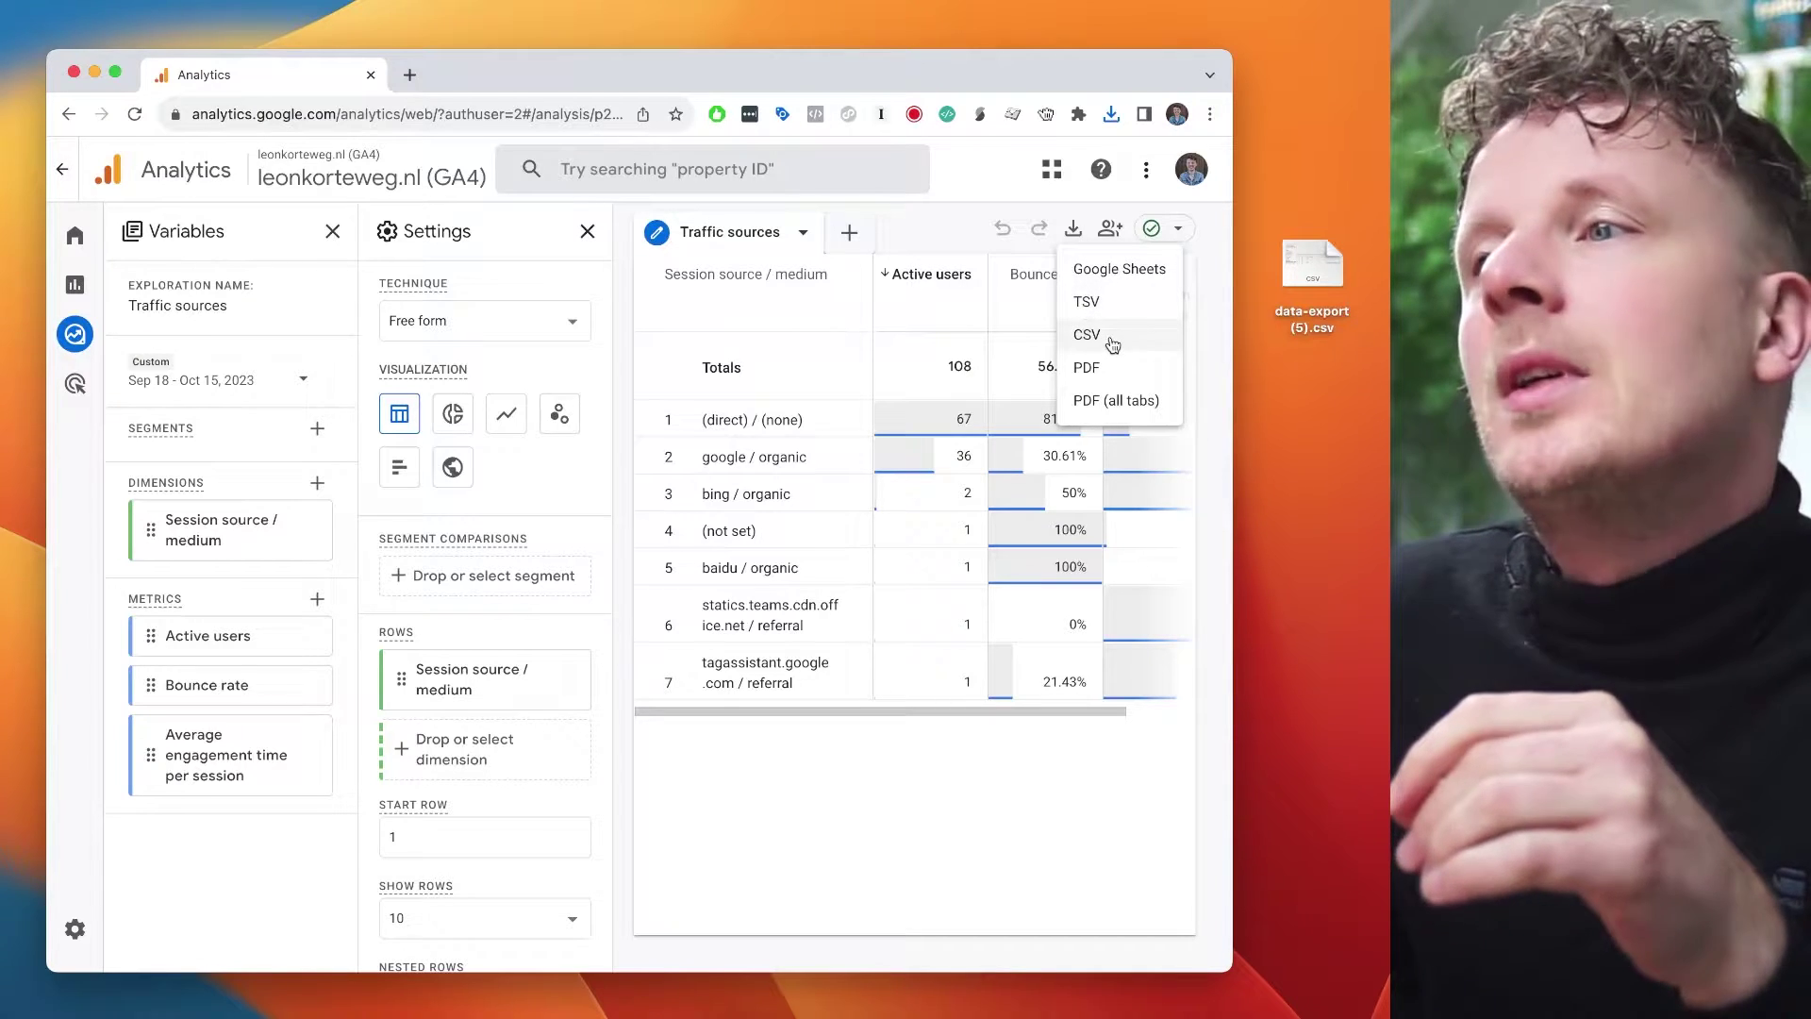
left_click(1109, 342)
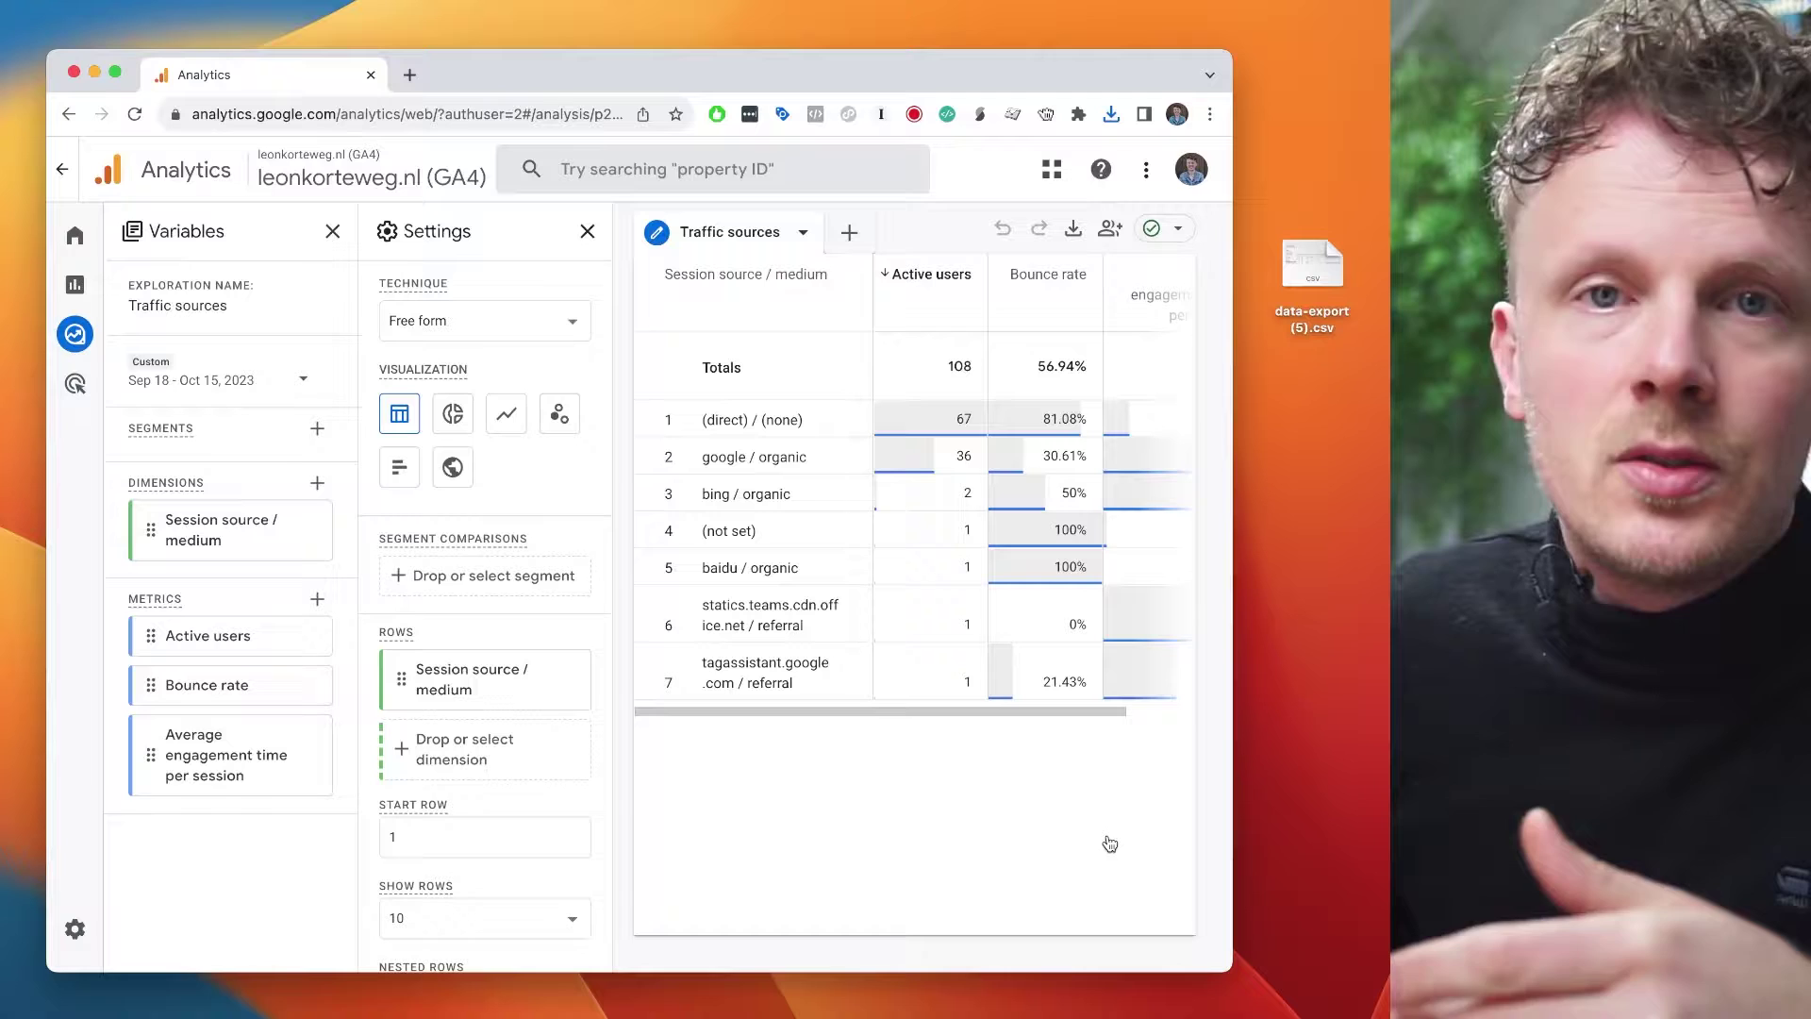
left_click(1147, 1011)
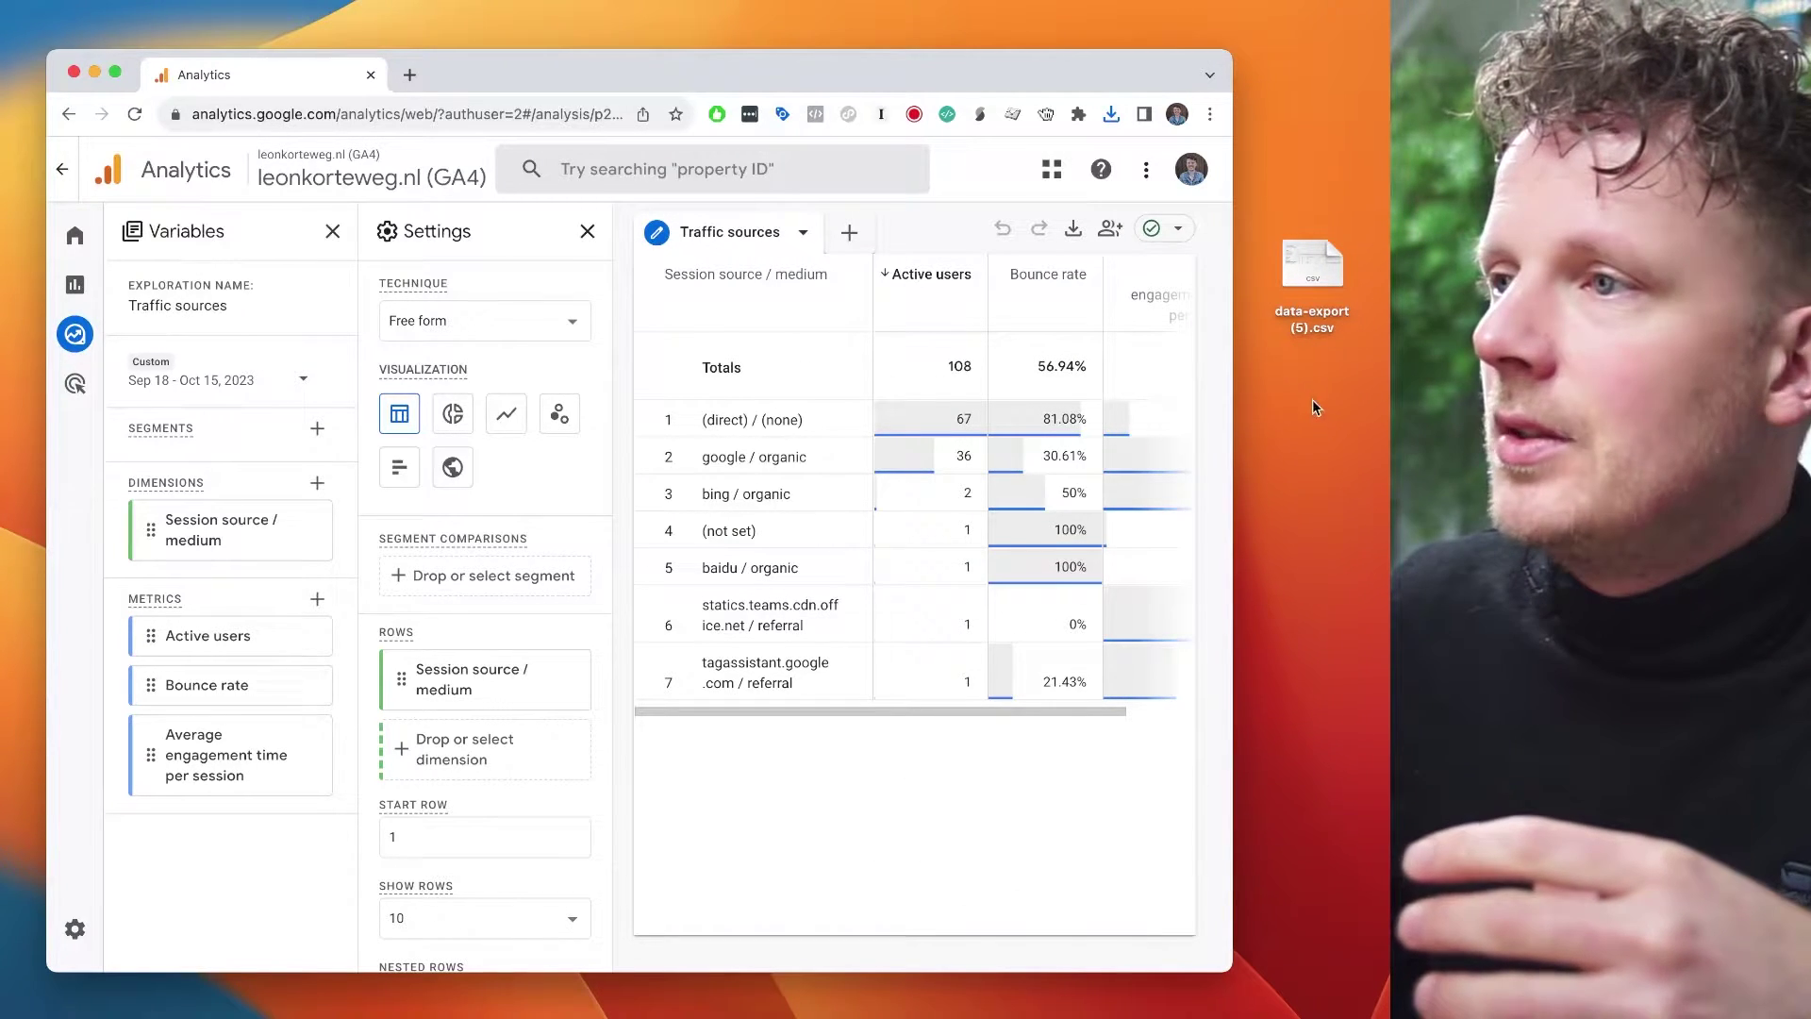
left_click_drag(1316, 408, 1316, 407)
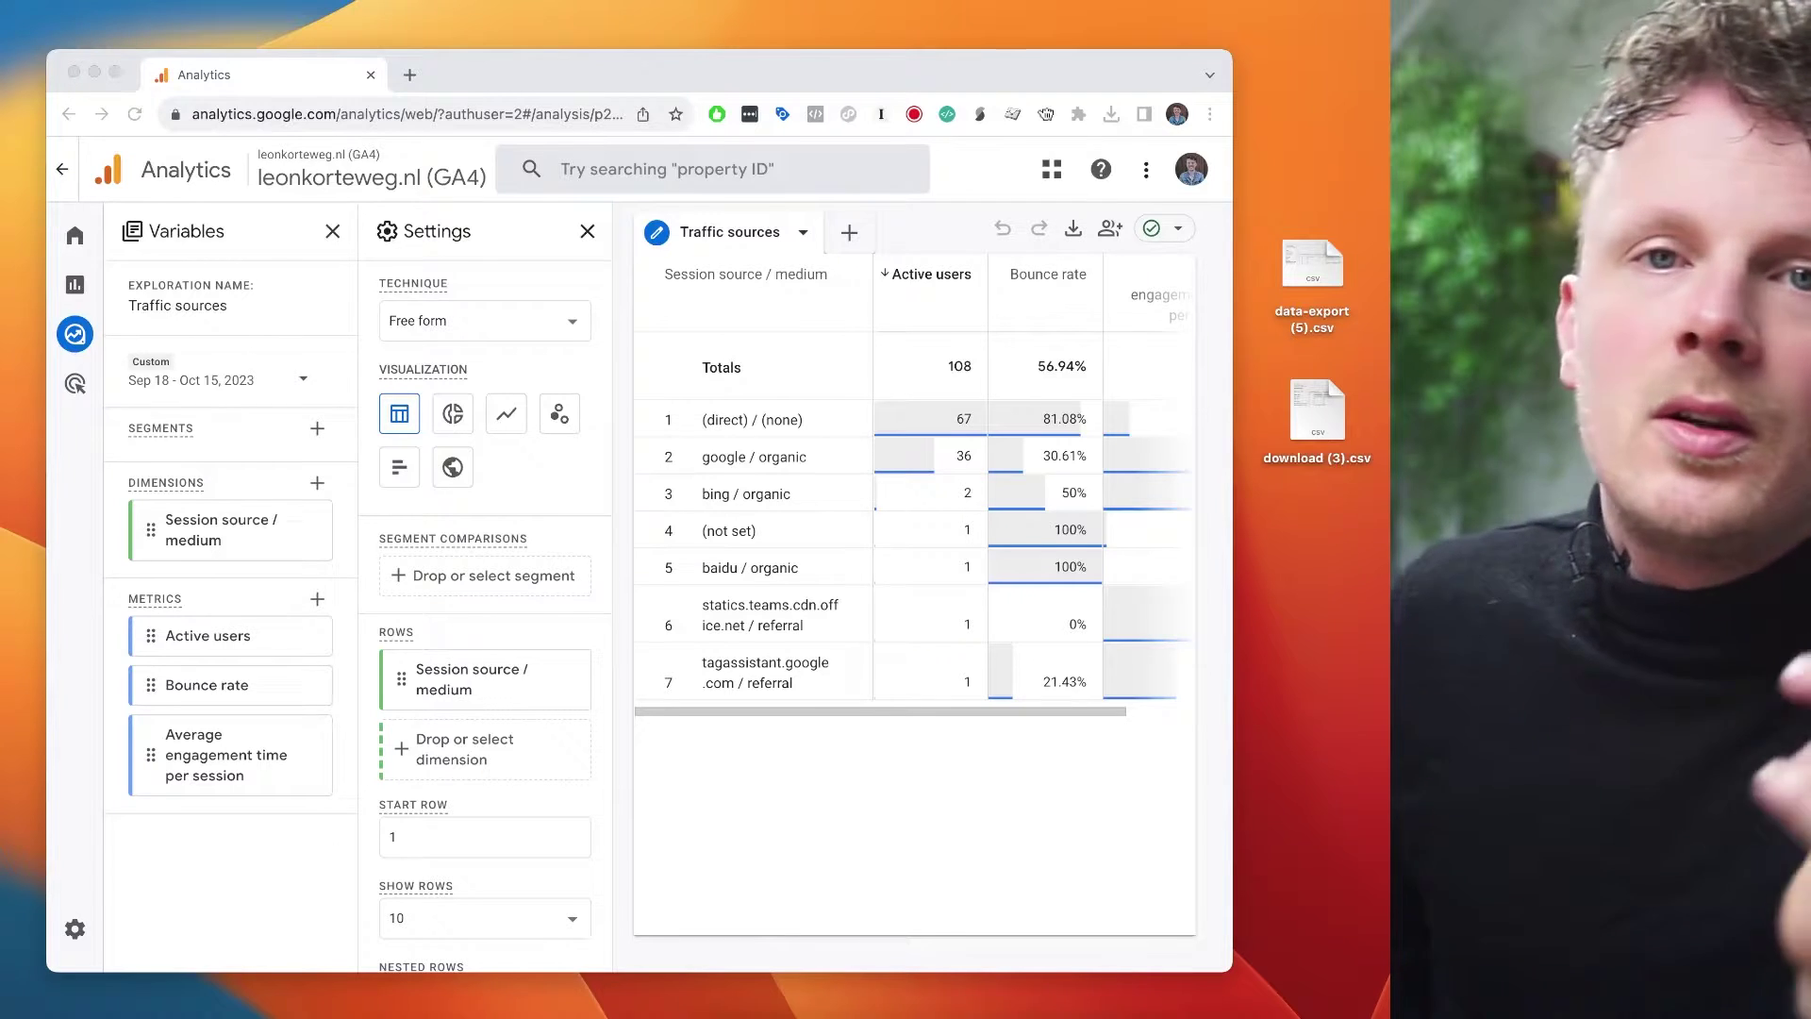
left_click(1318, 285)
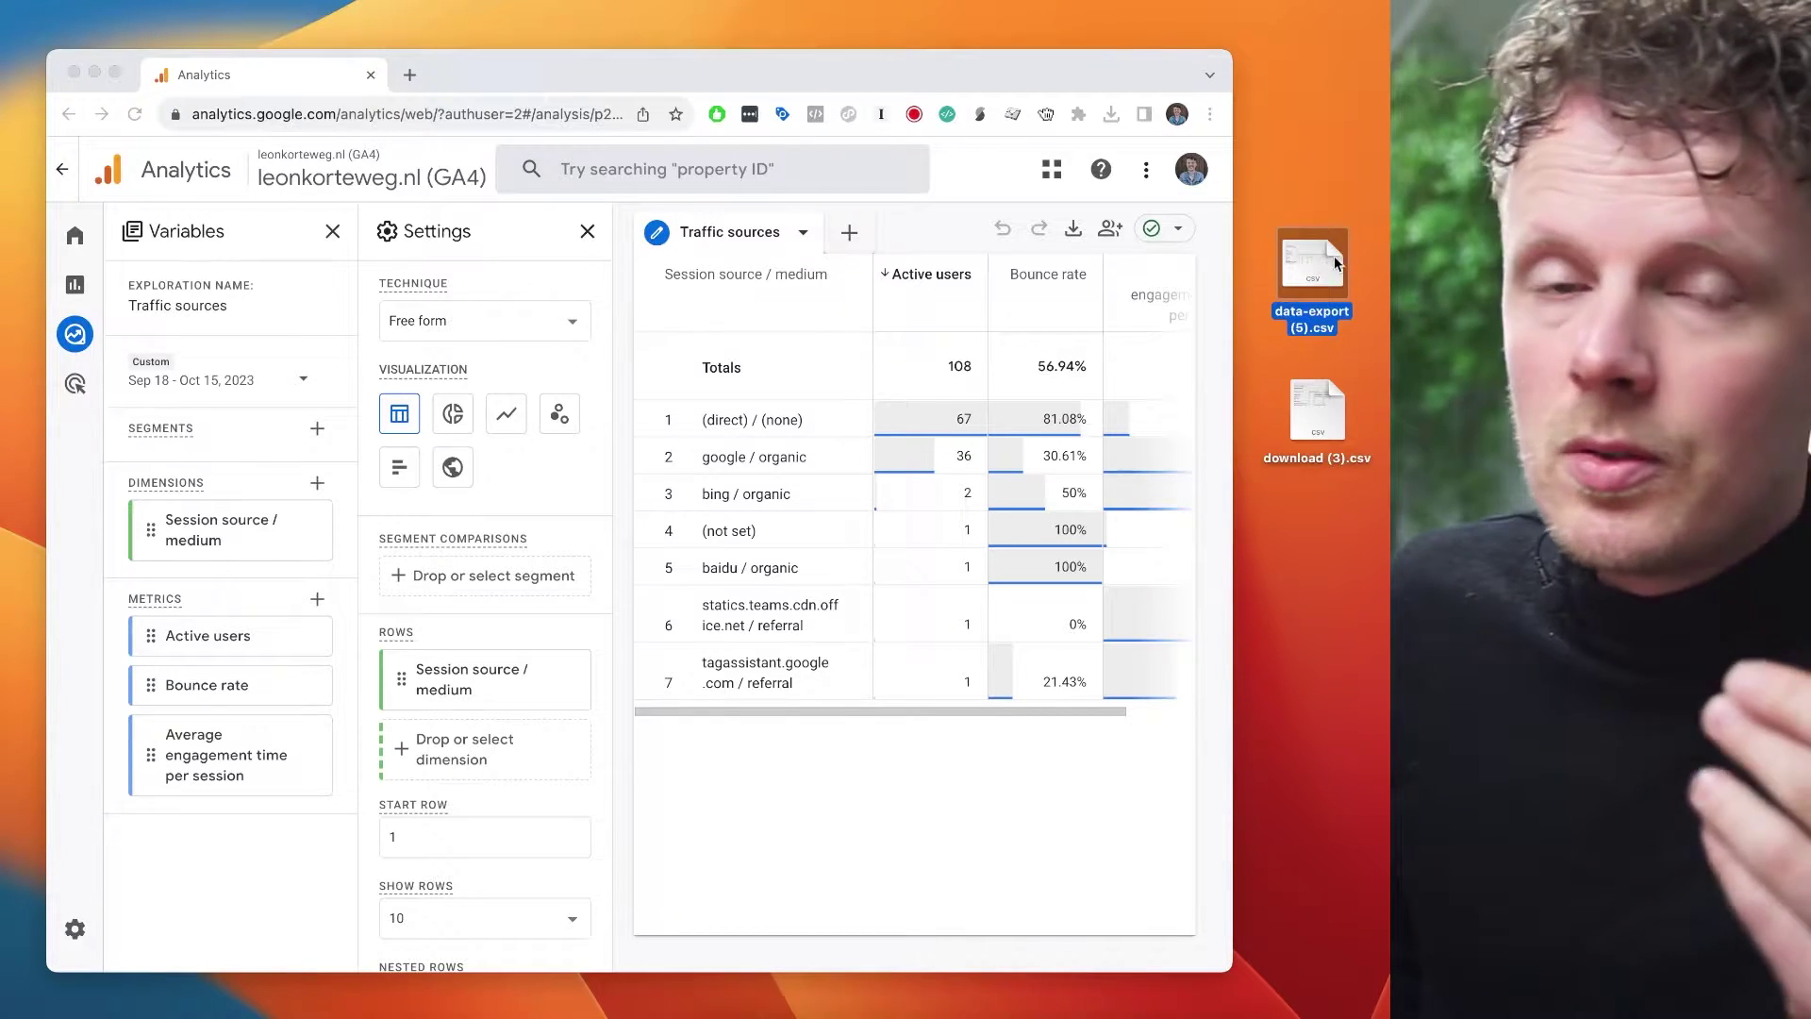
left_click(1317, 411)
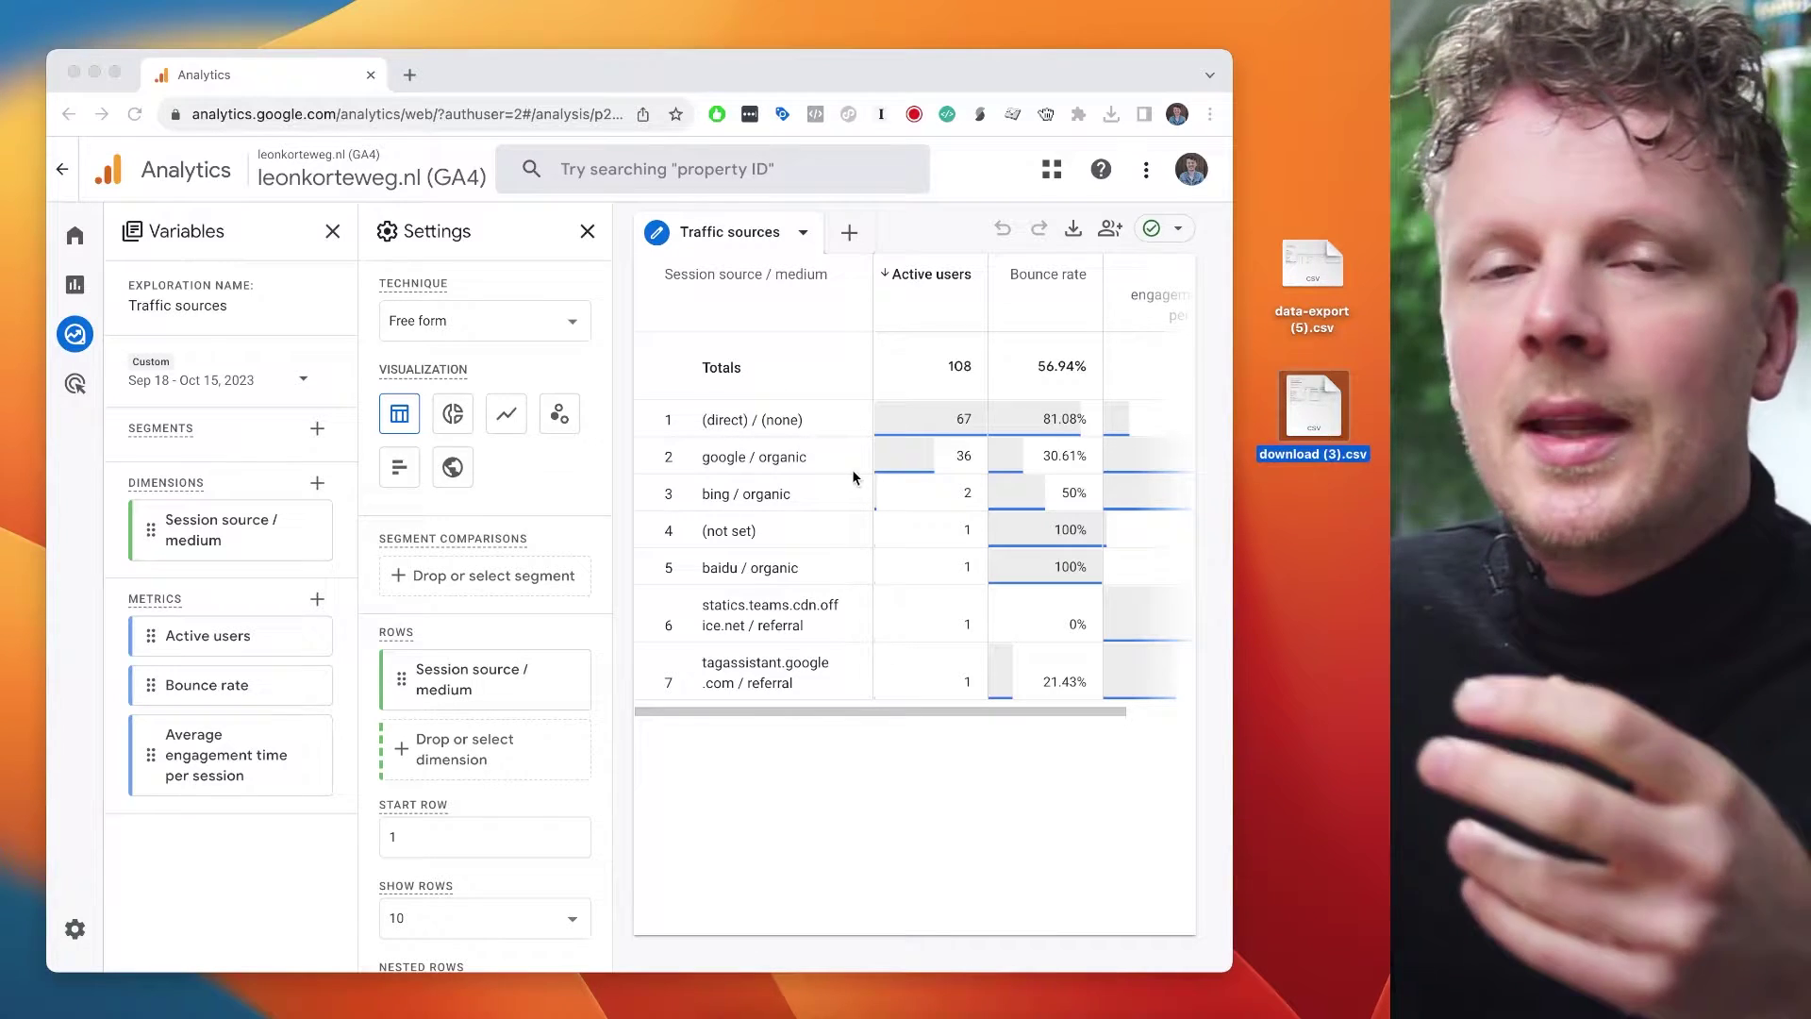
left_click(797, 340)
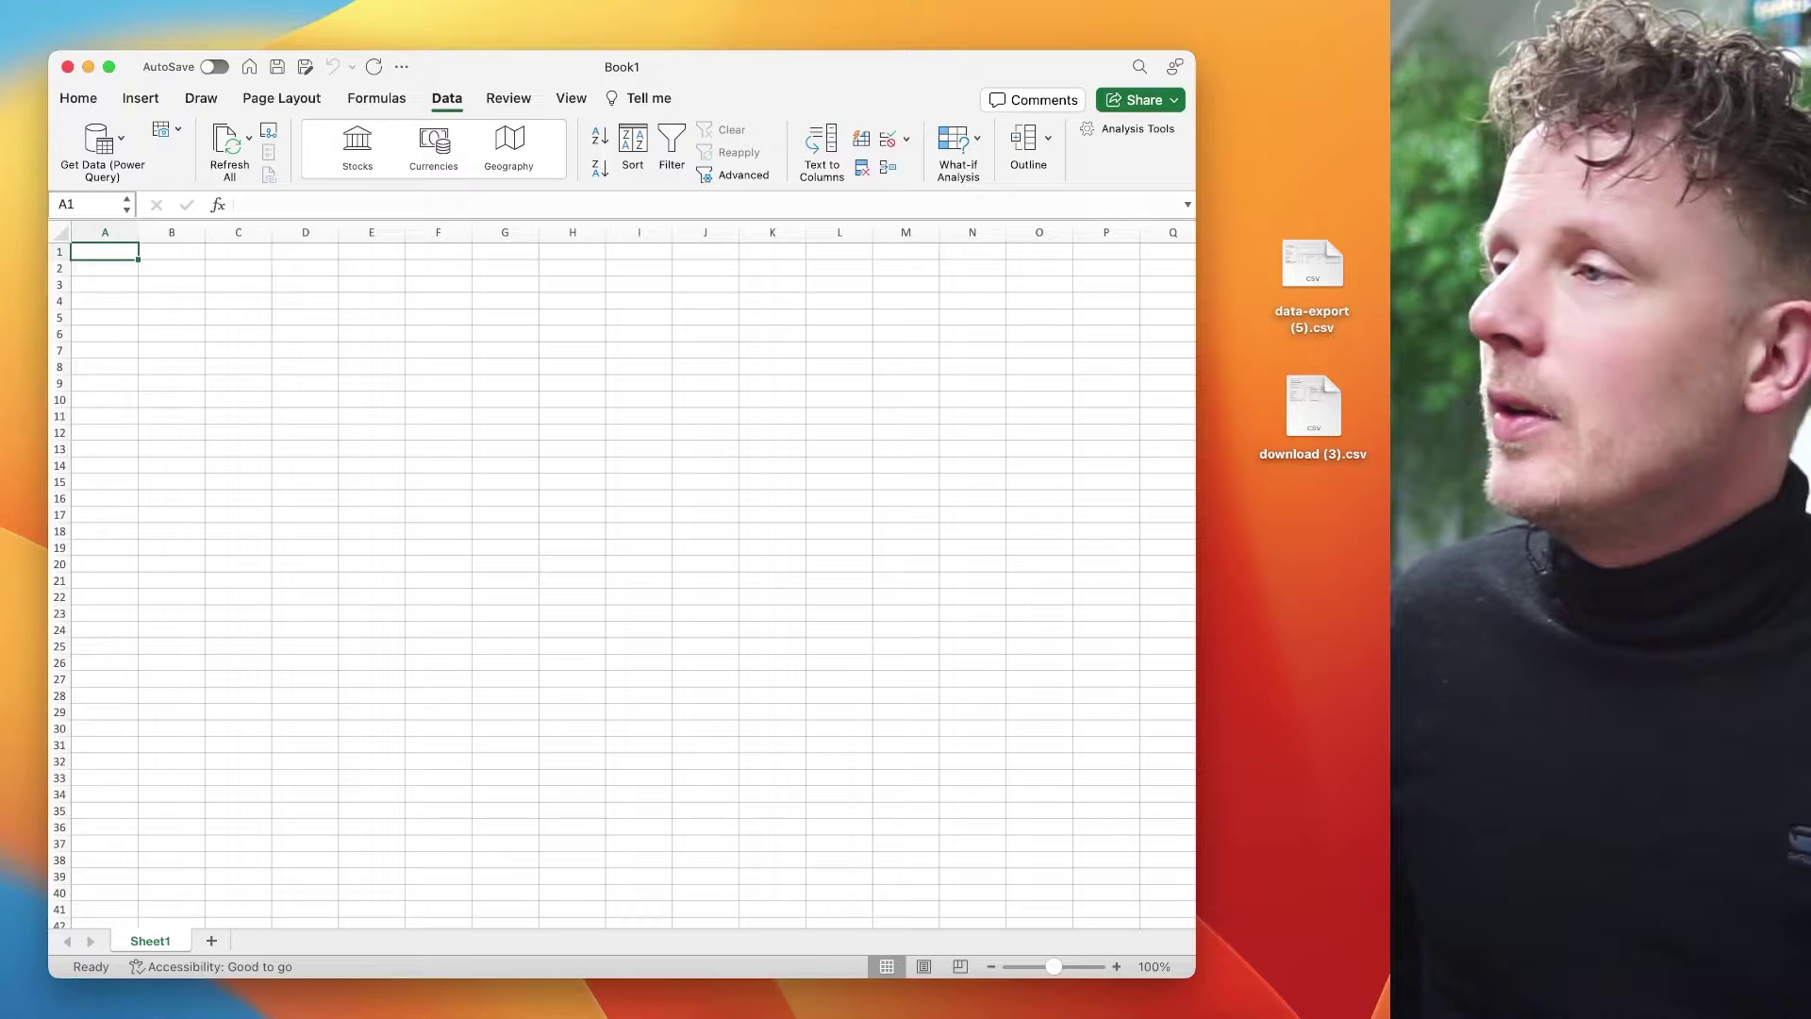
Move the Nova editor window to the middle of the screen over Excel.
left_click_drag(1317, 263, 464, 230)
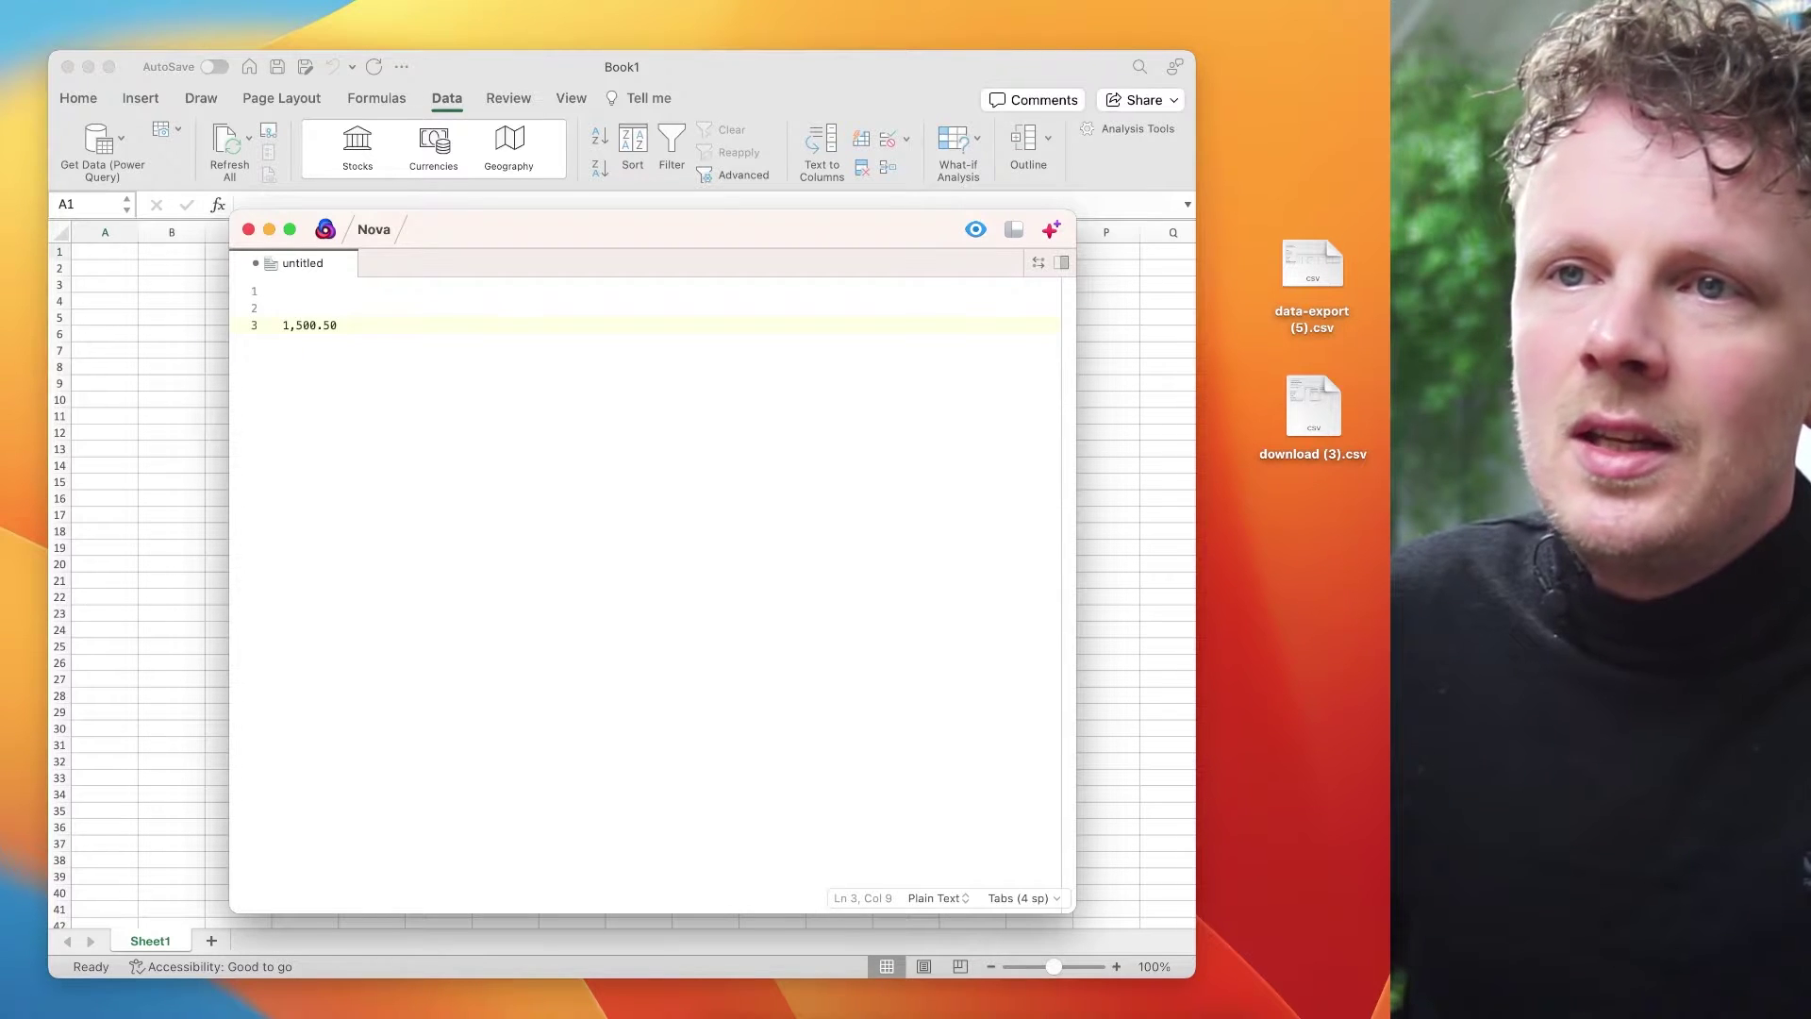
Compare the separators in 1,500.50 and 1.500,50 in the Nova scratch note.
key("Return")
key("Return")
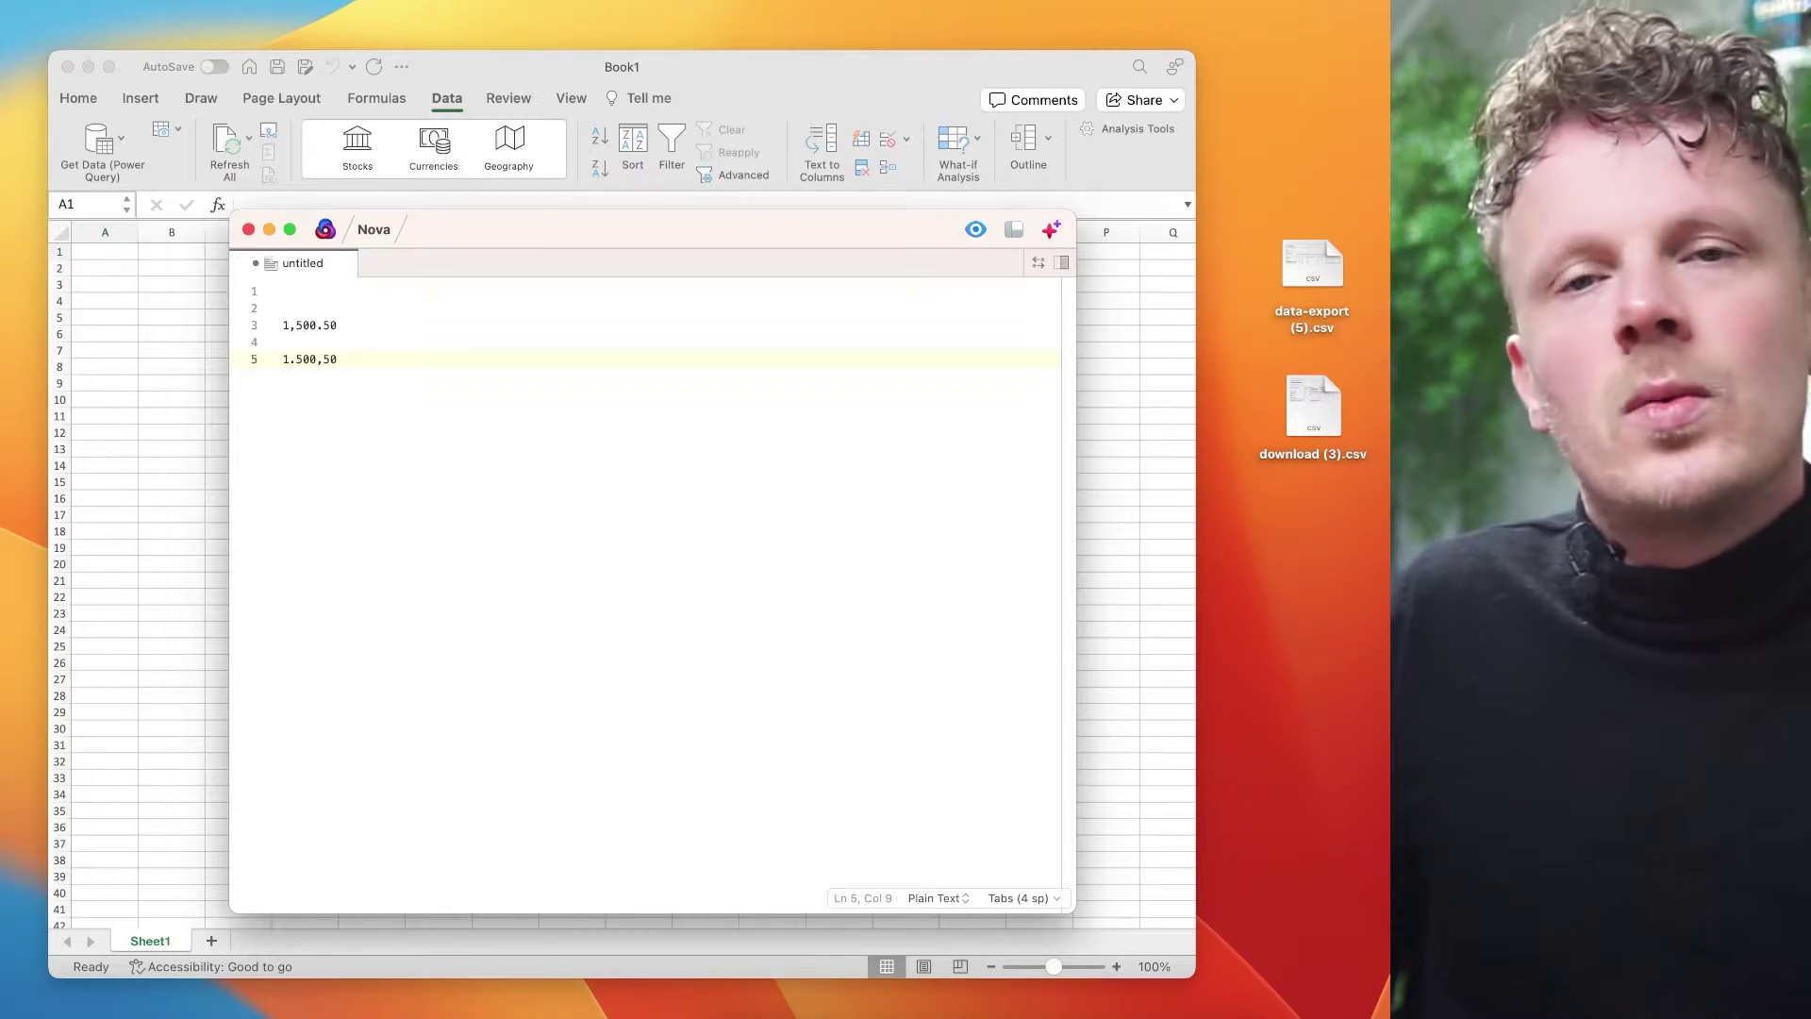
left_click(368, 318)
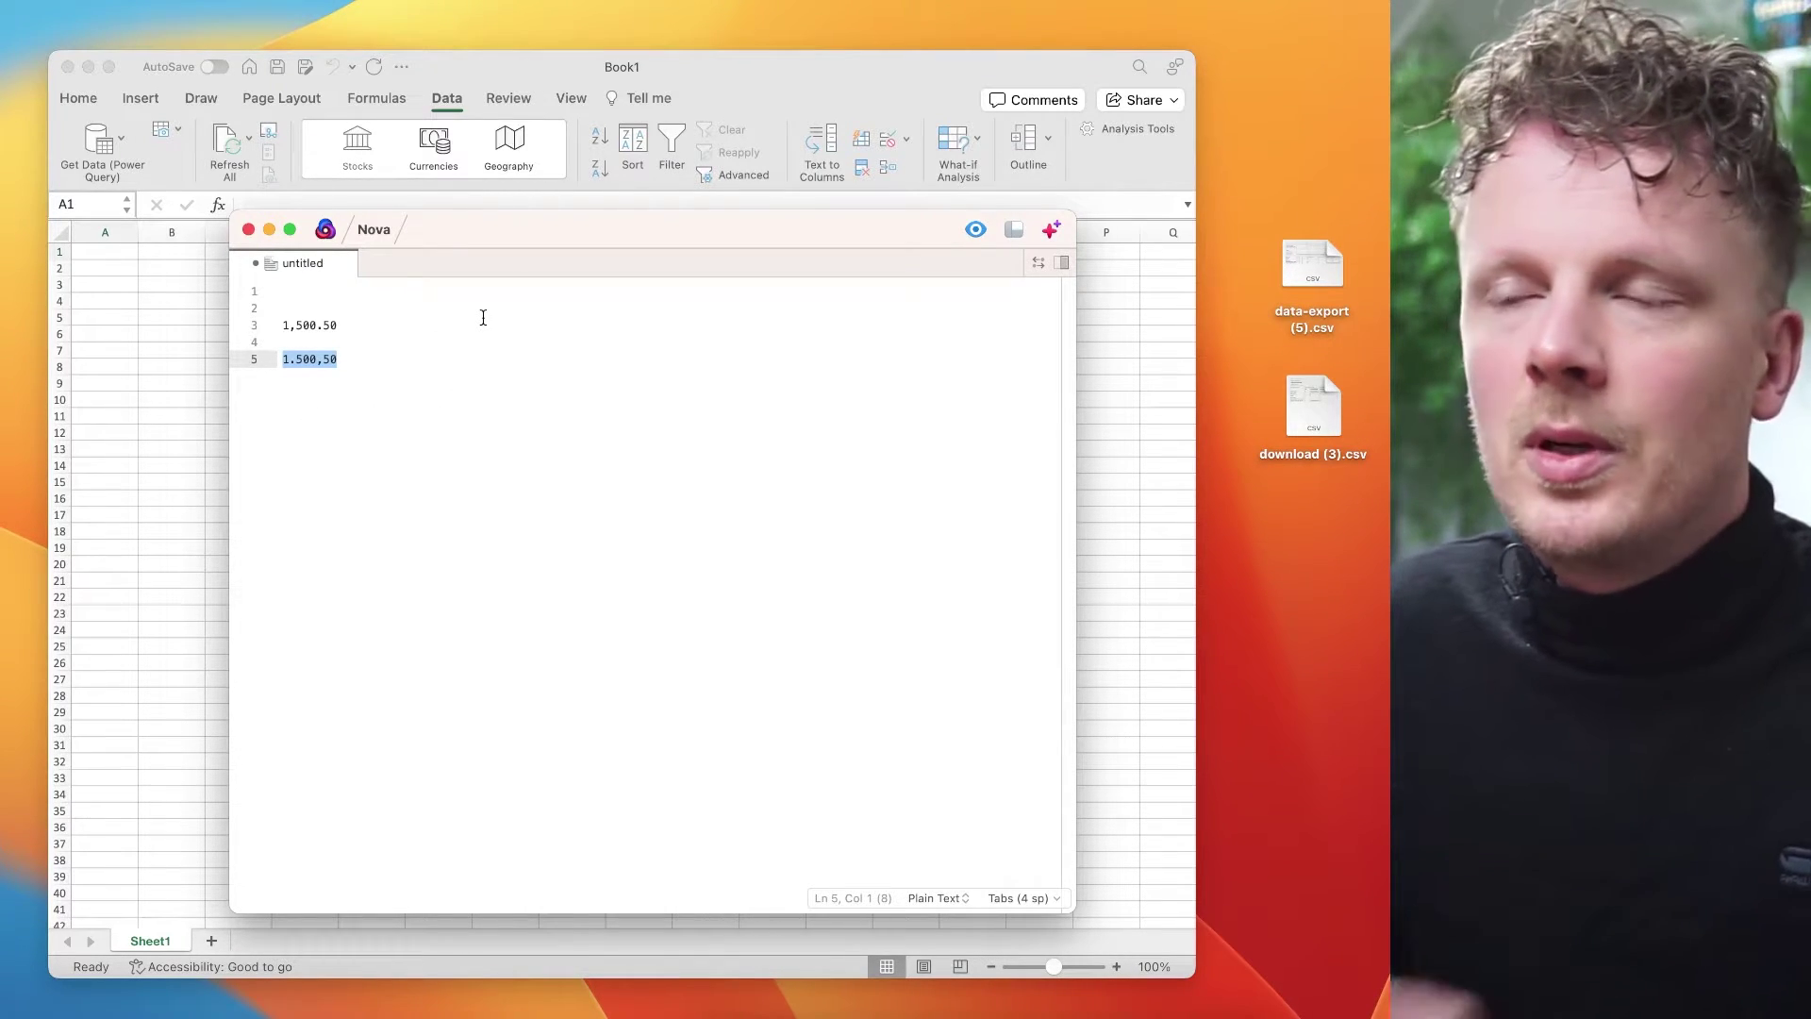
left_click_drag(429, 229, 527, 237)
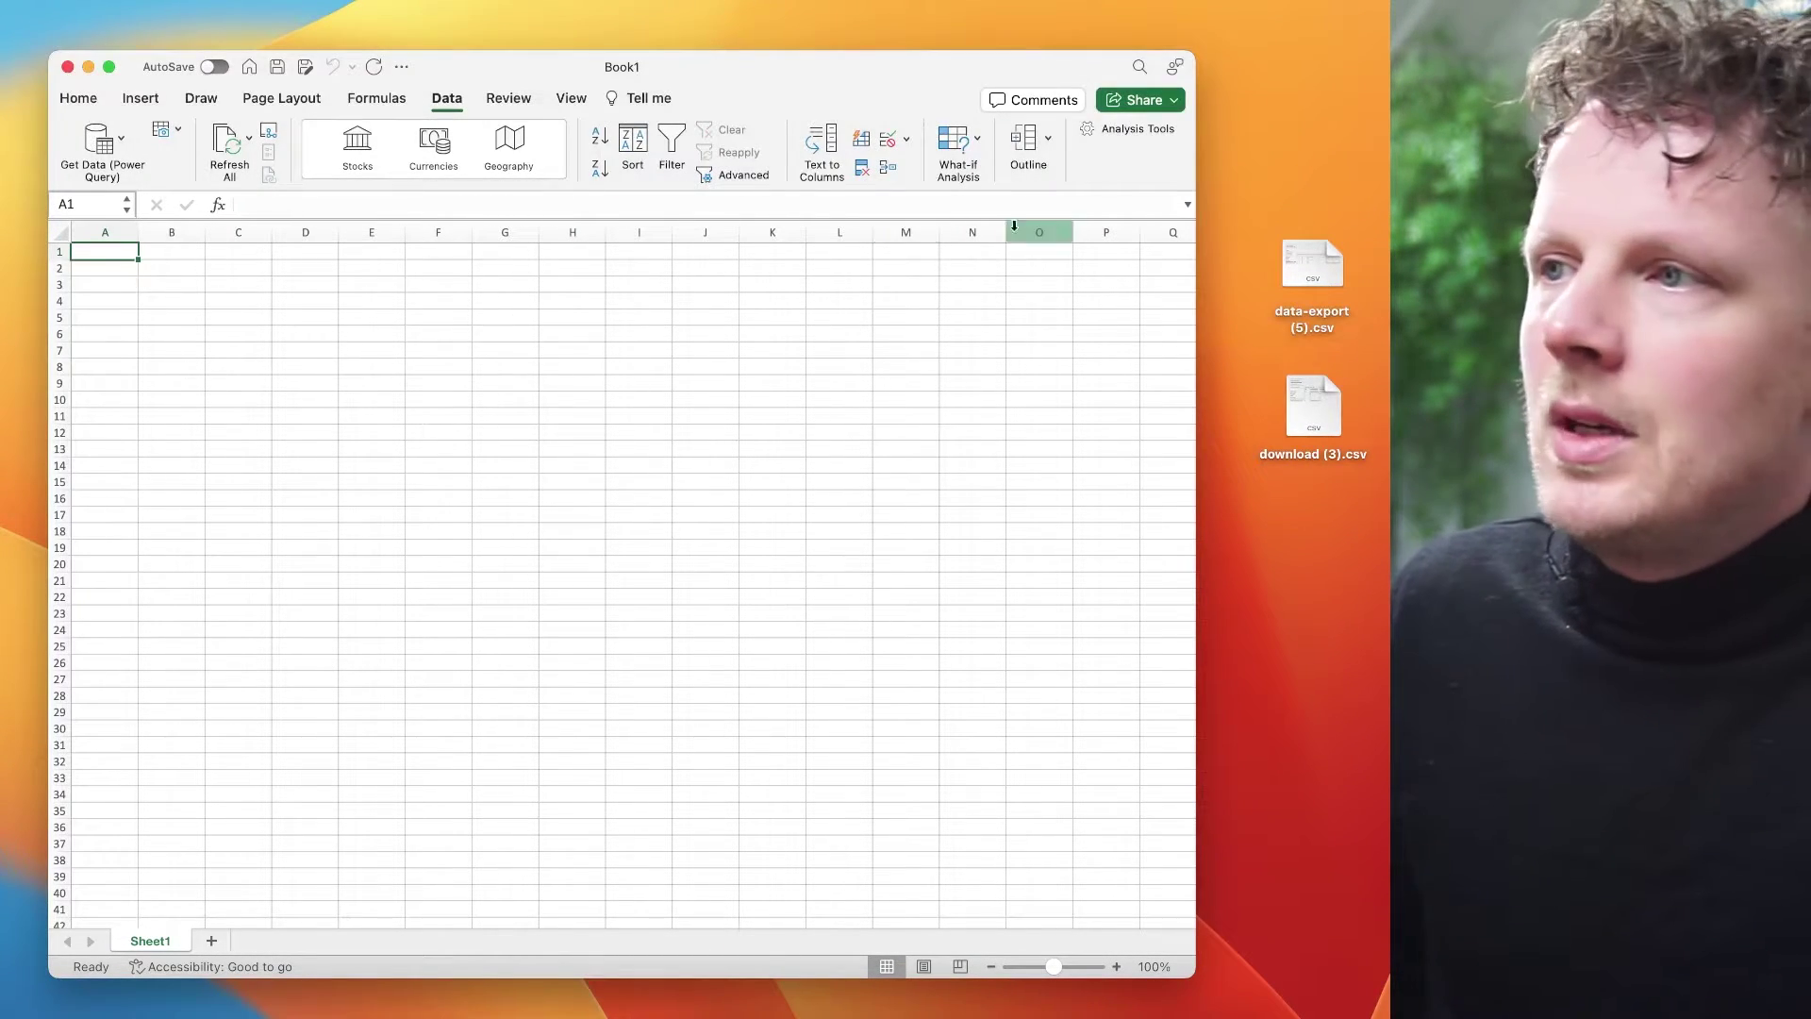
Show Excel's Data > Get Data import sources, including From Text (Legacy).
left_click_drag(1312, 264, 144, 244)
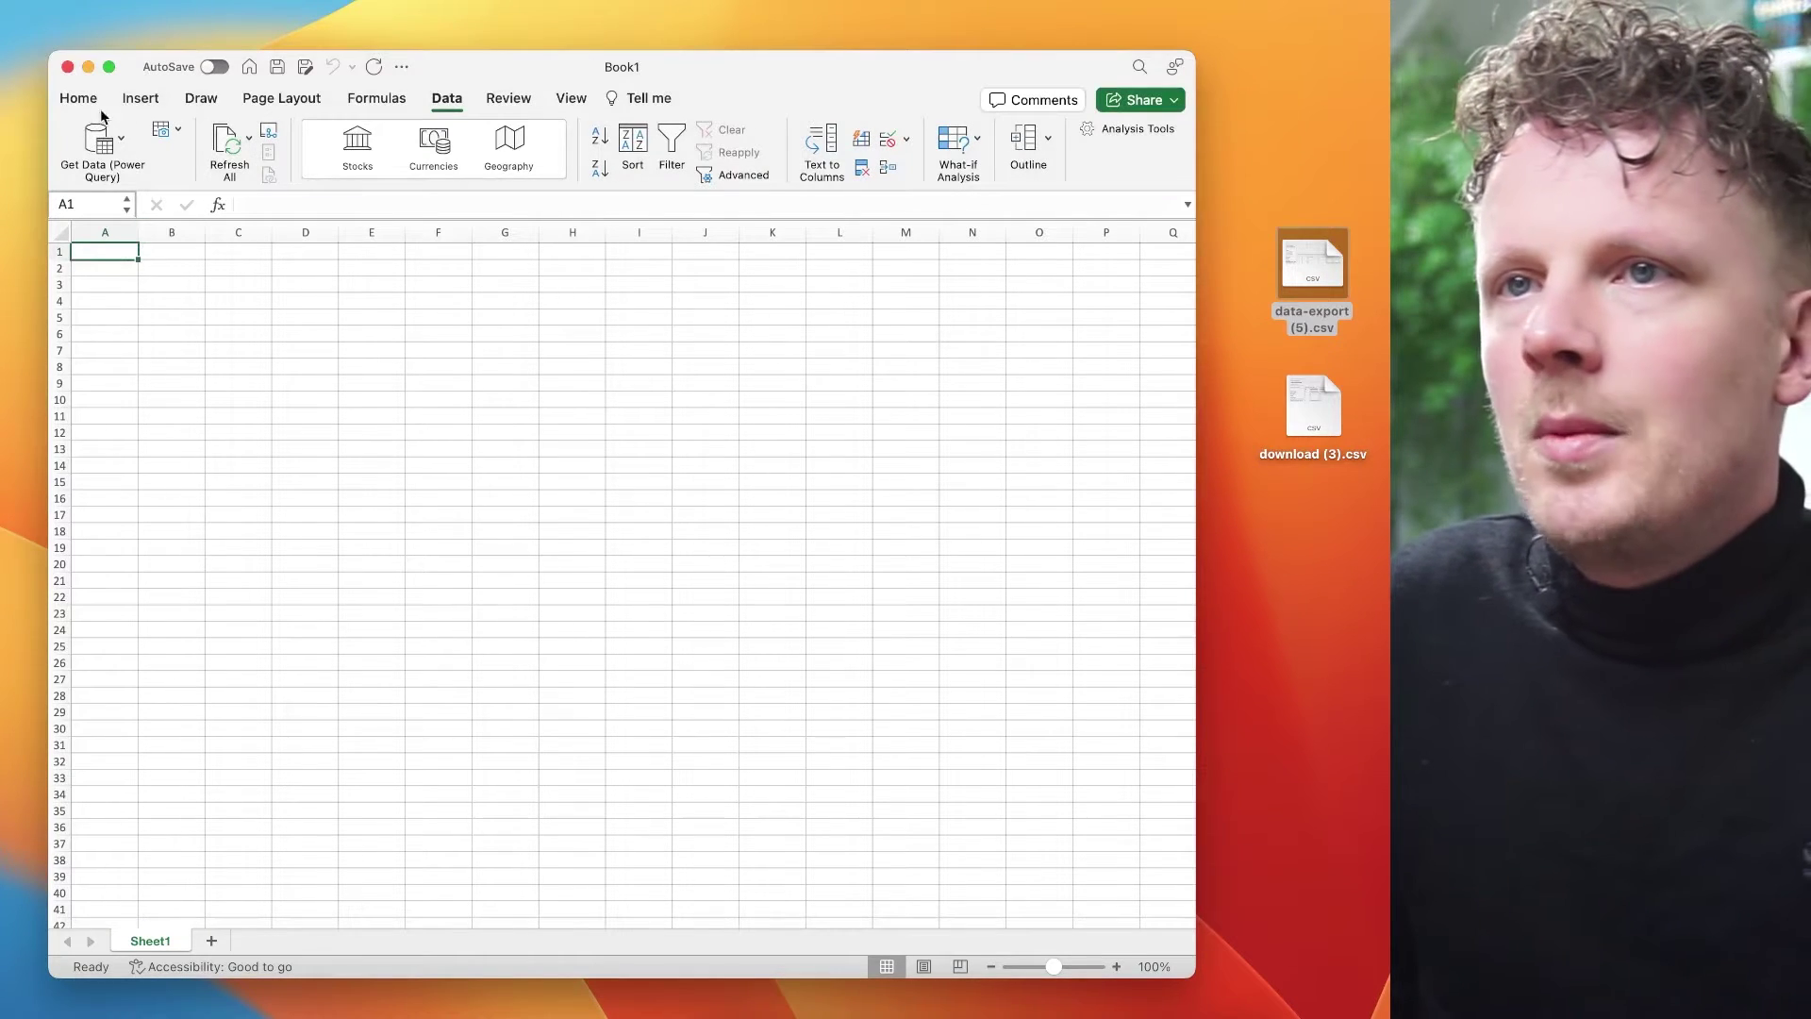
left_click(448, 100)
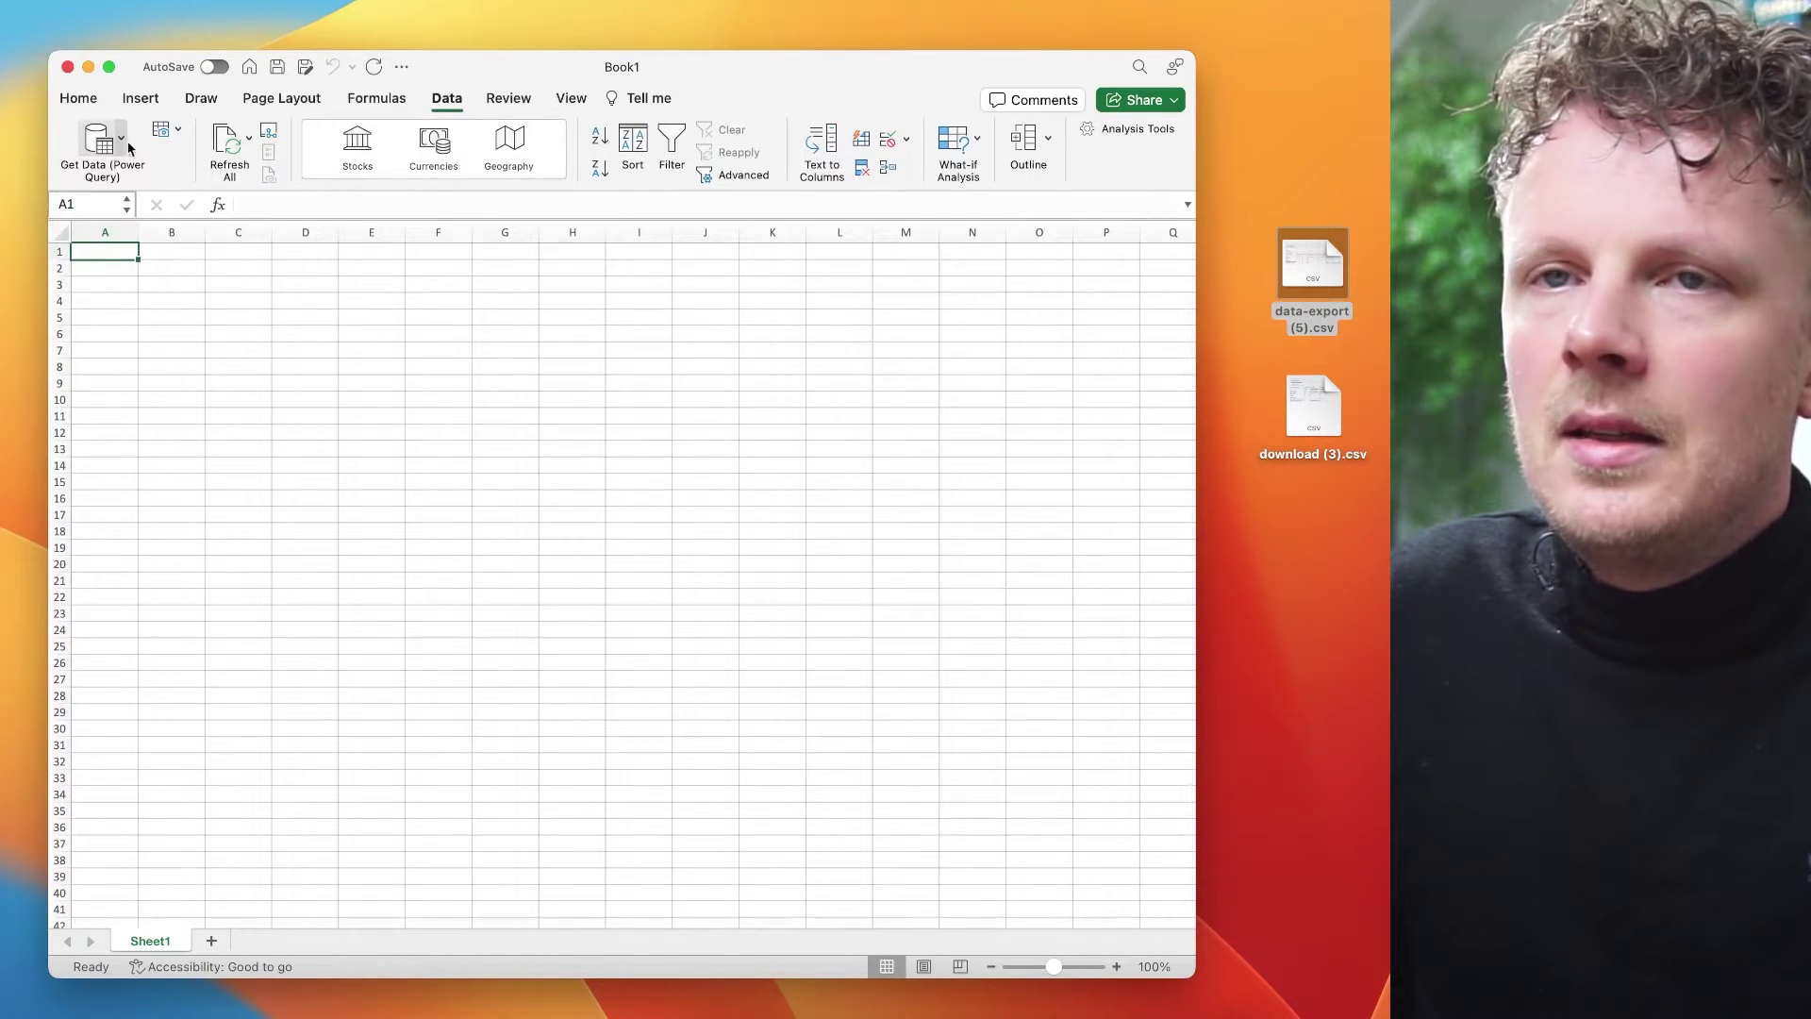
left_click(123, 141)
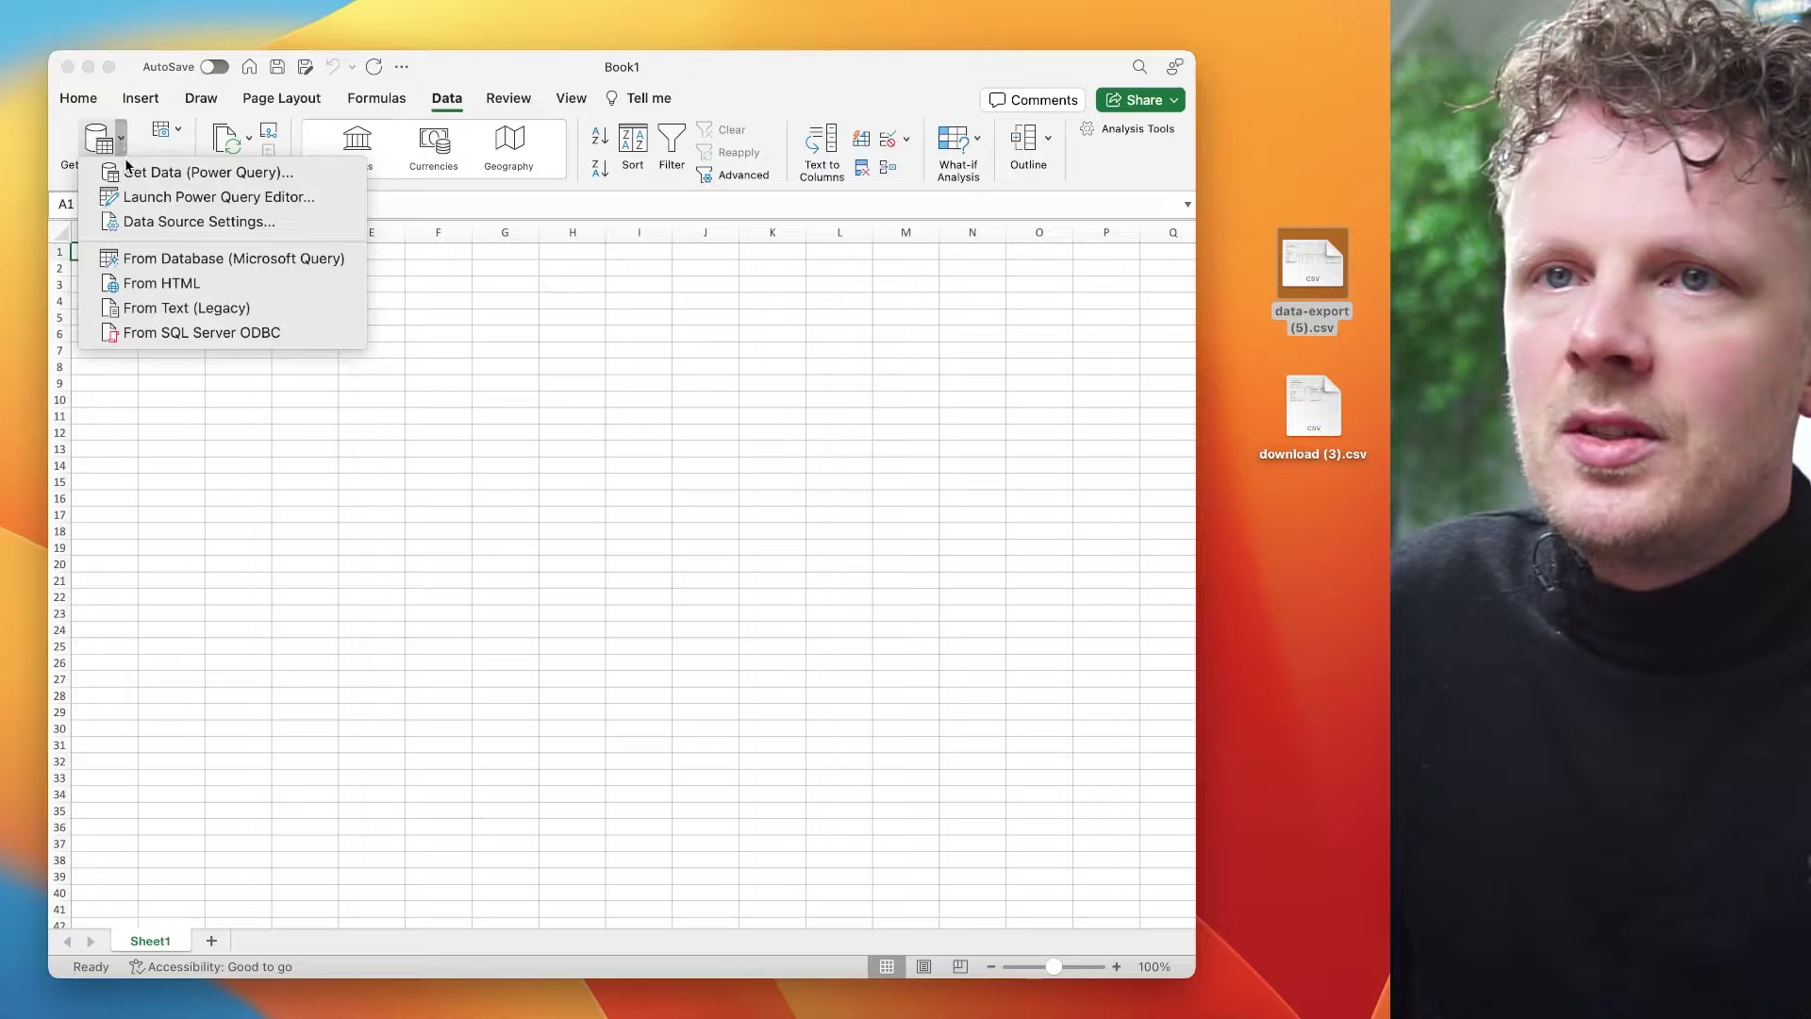
Import data-export (5).csv via From Text (Legacy) as Delimited, comma-separated, reaching wizard step 3.
left_click(153, 309)
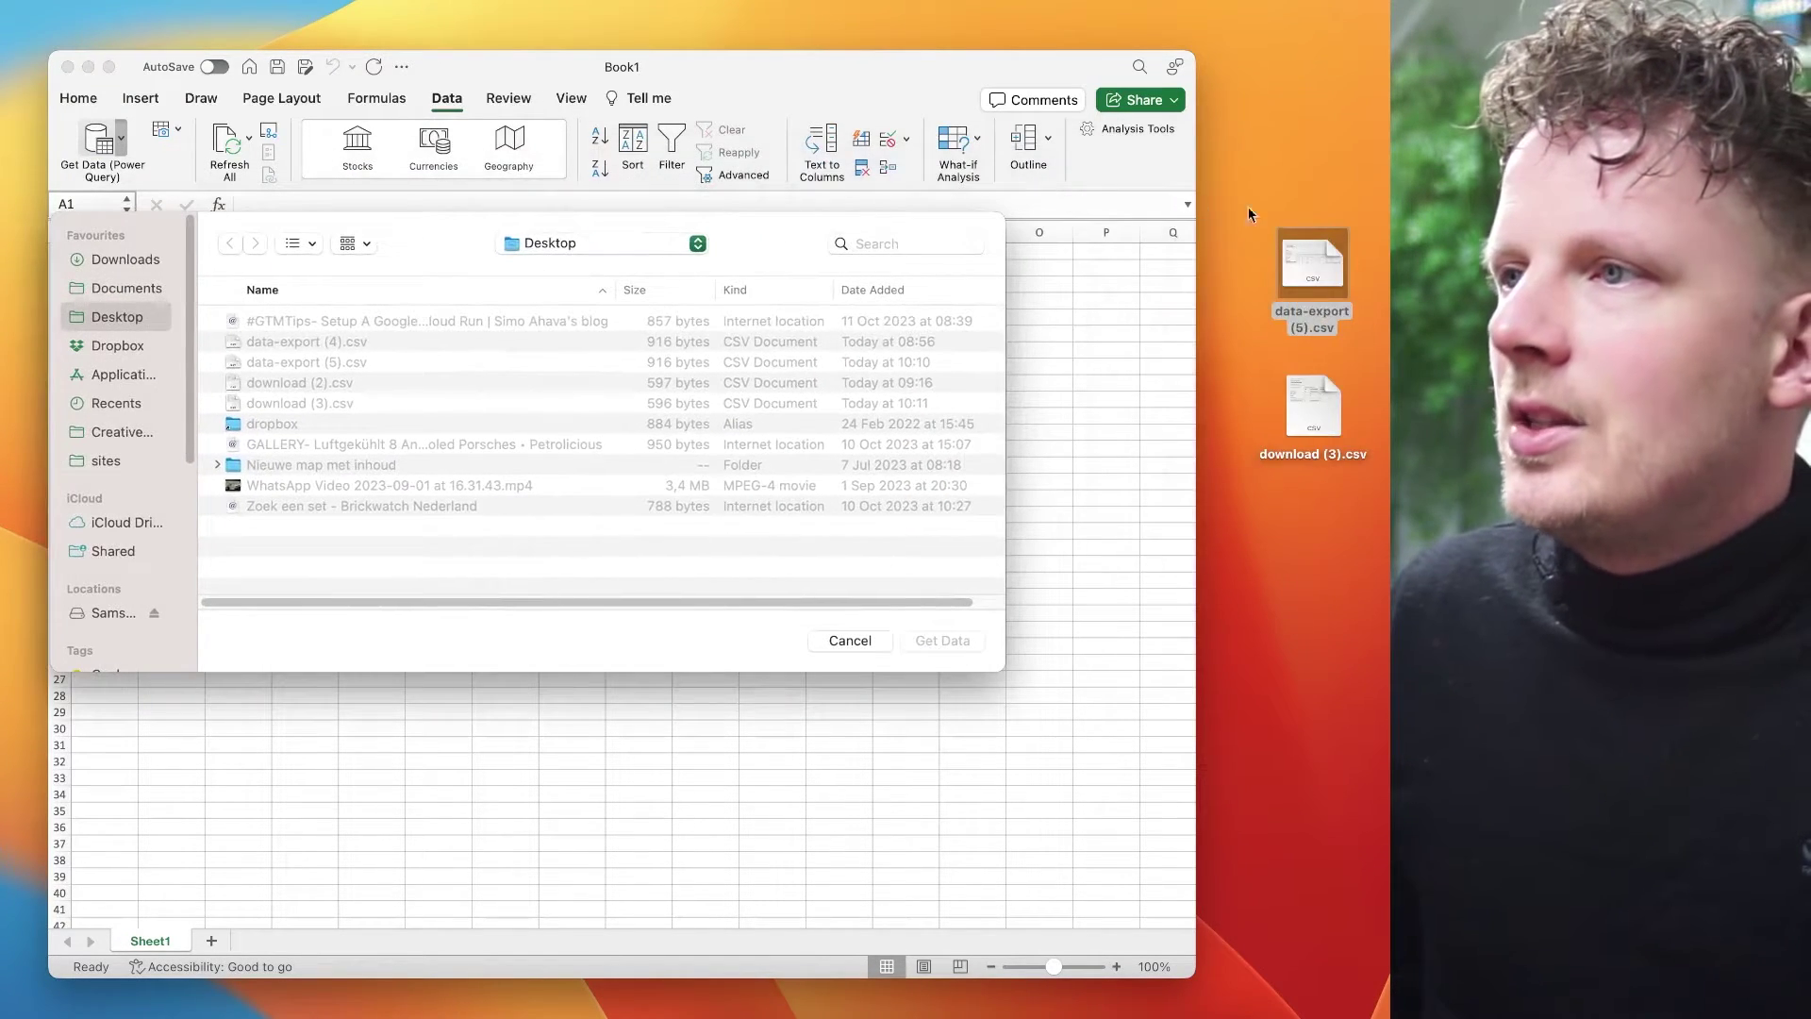
left_click_drag(1312, 269, 722, 396)
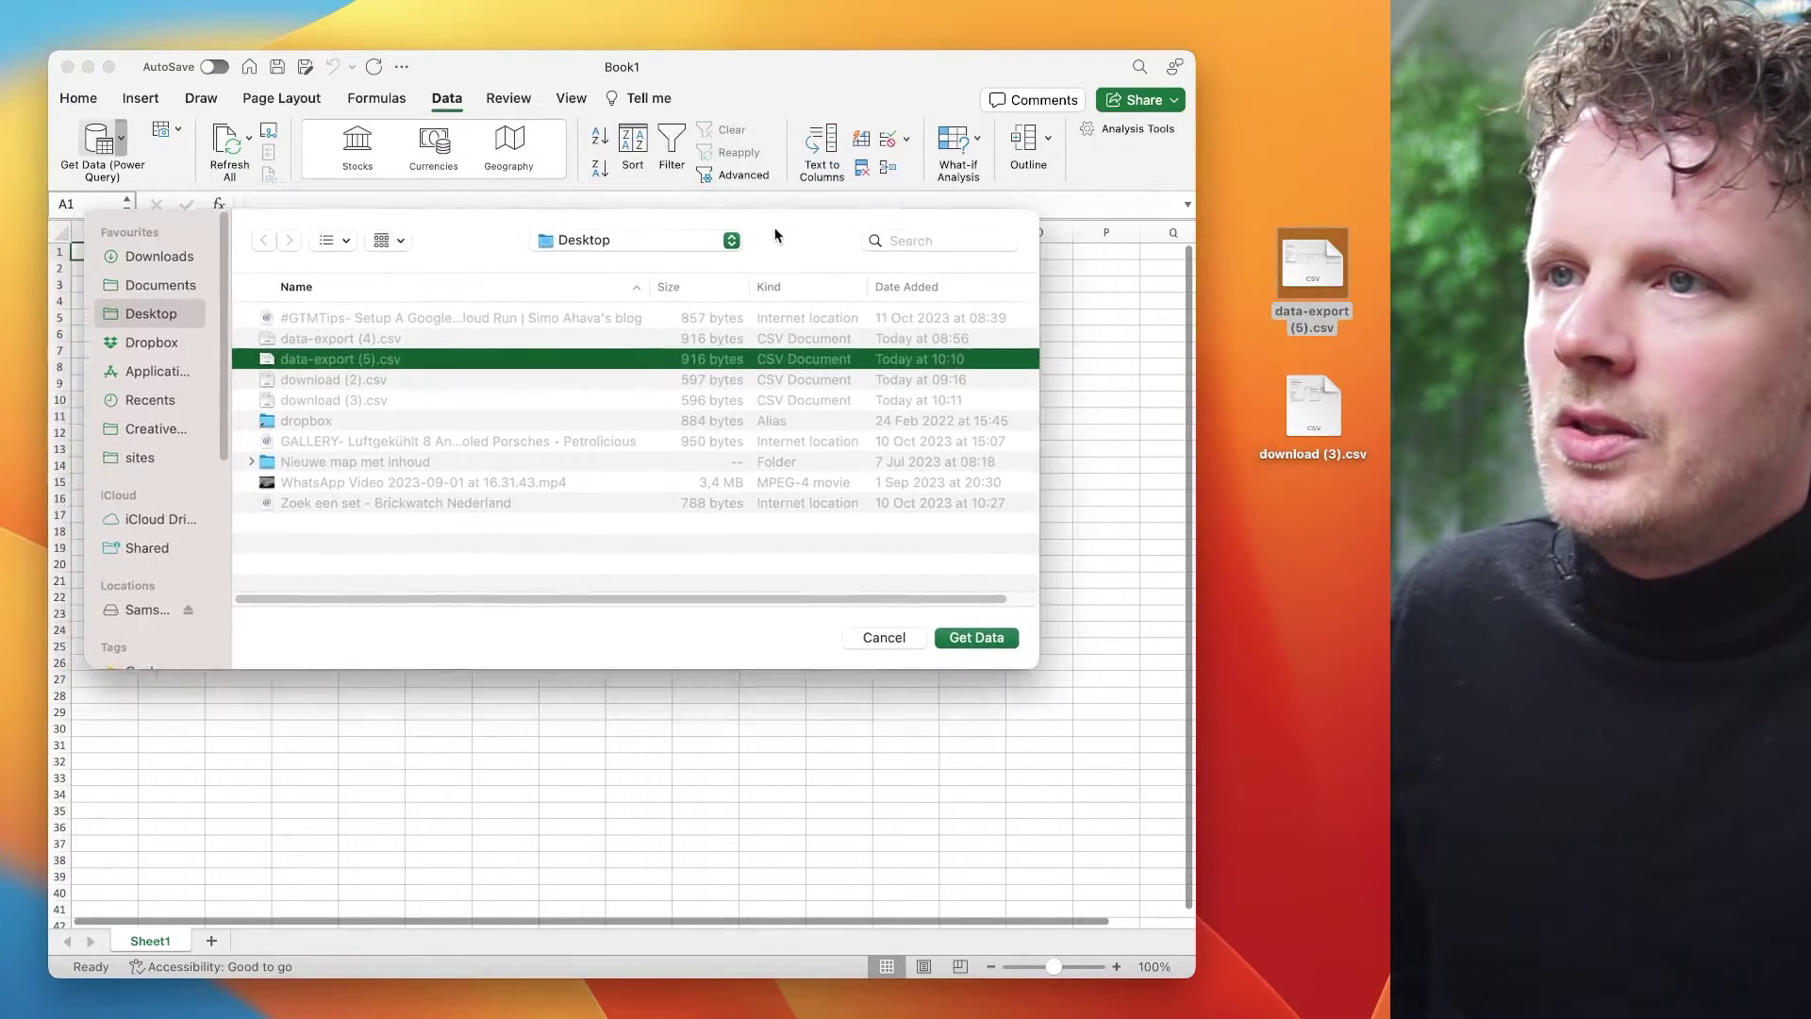
left_click(988, 637)
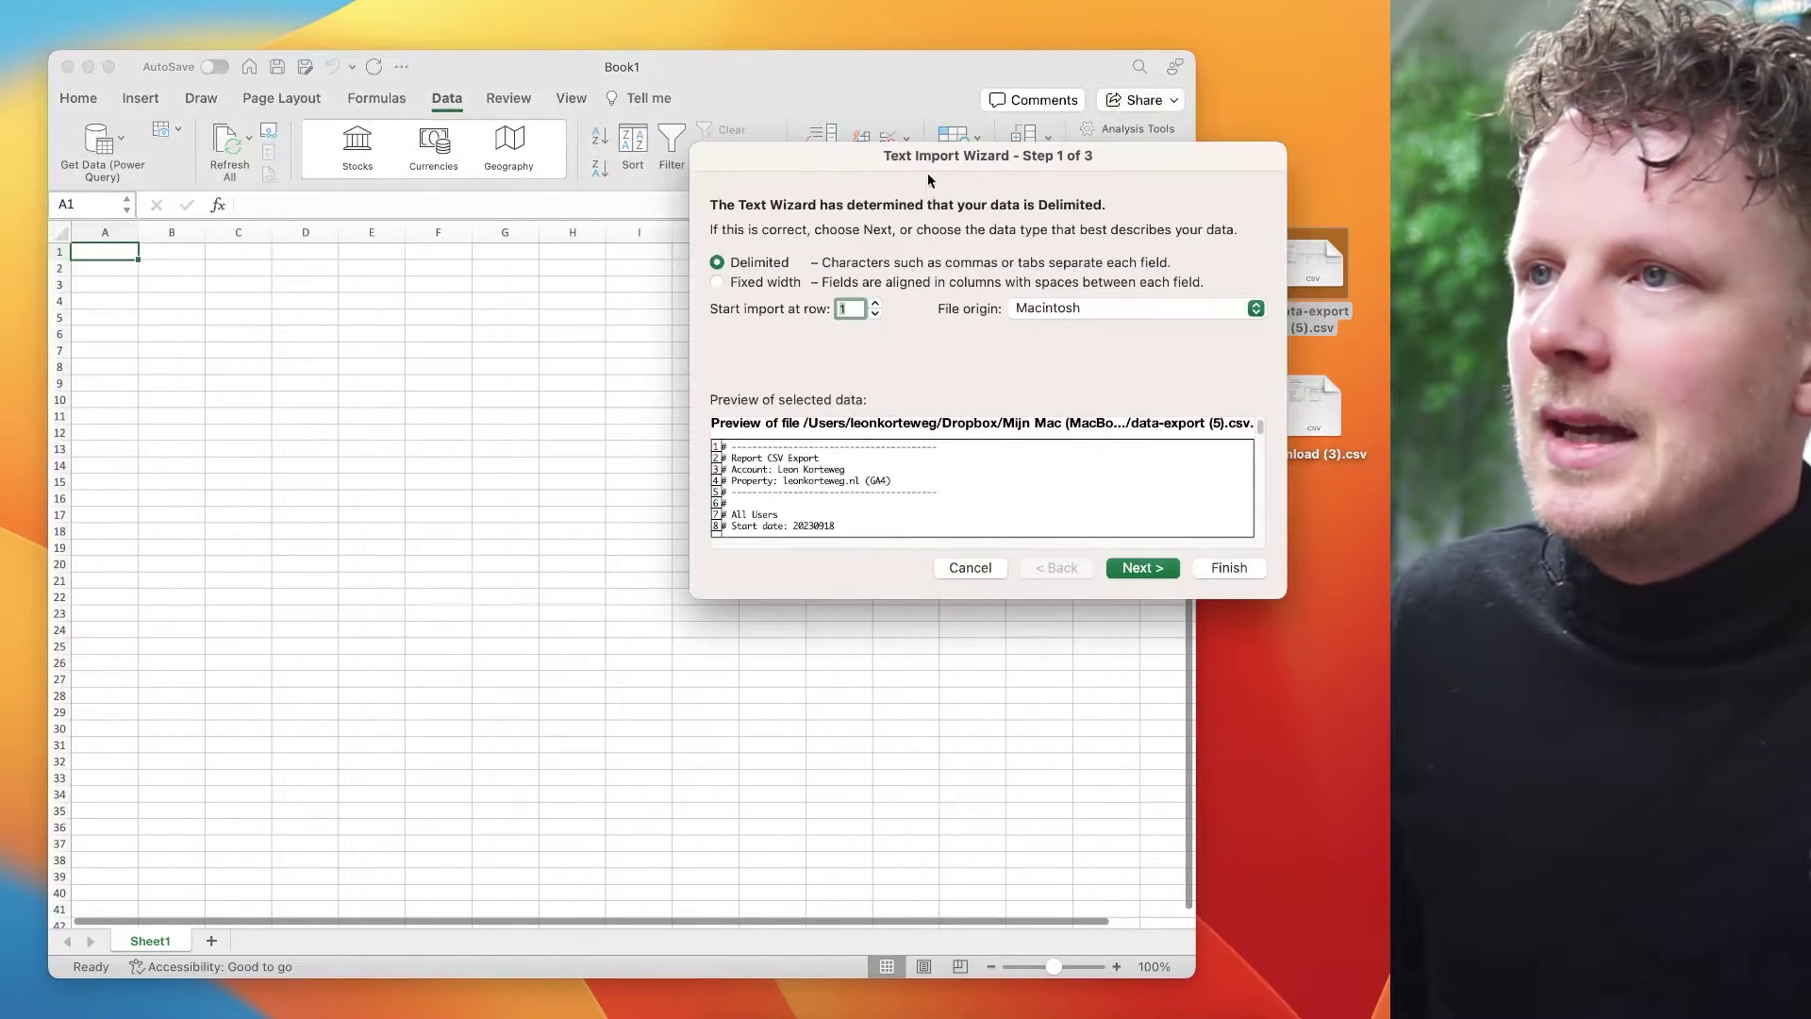
left_click_drag(928, 174, 542, 201)
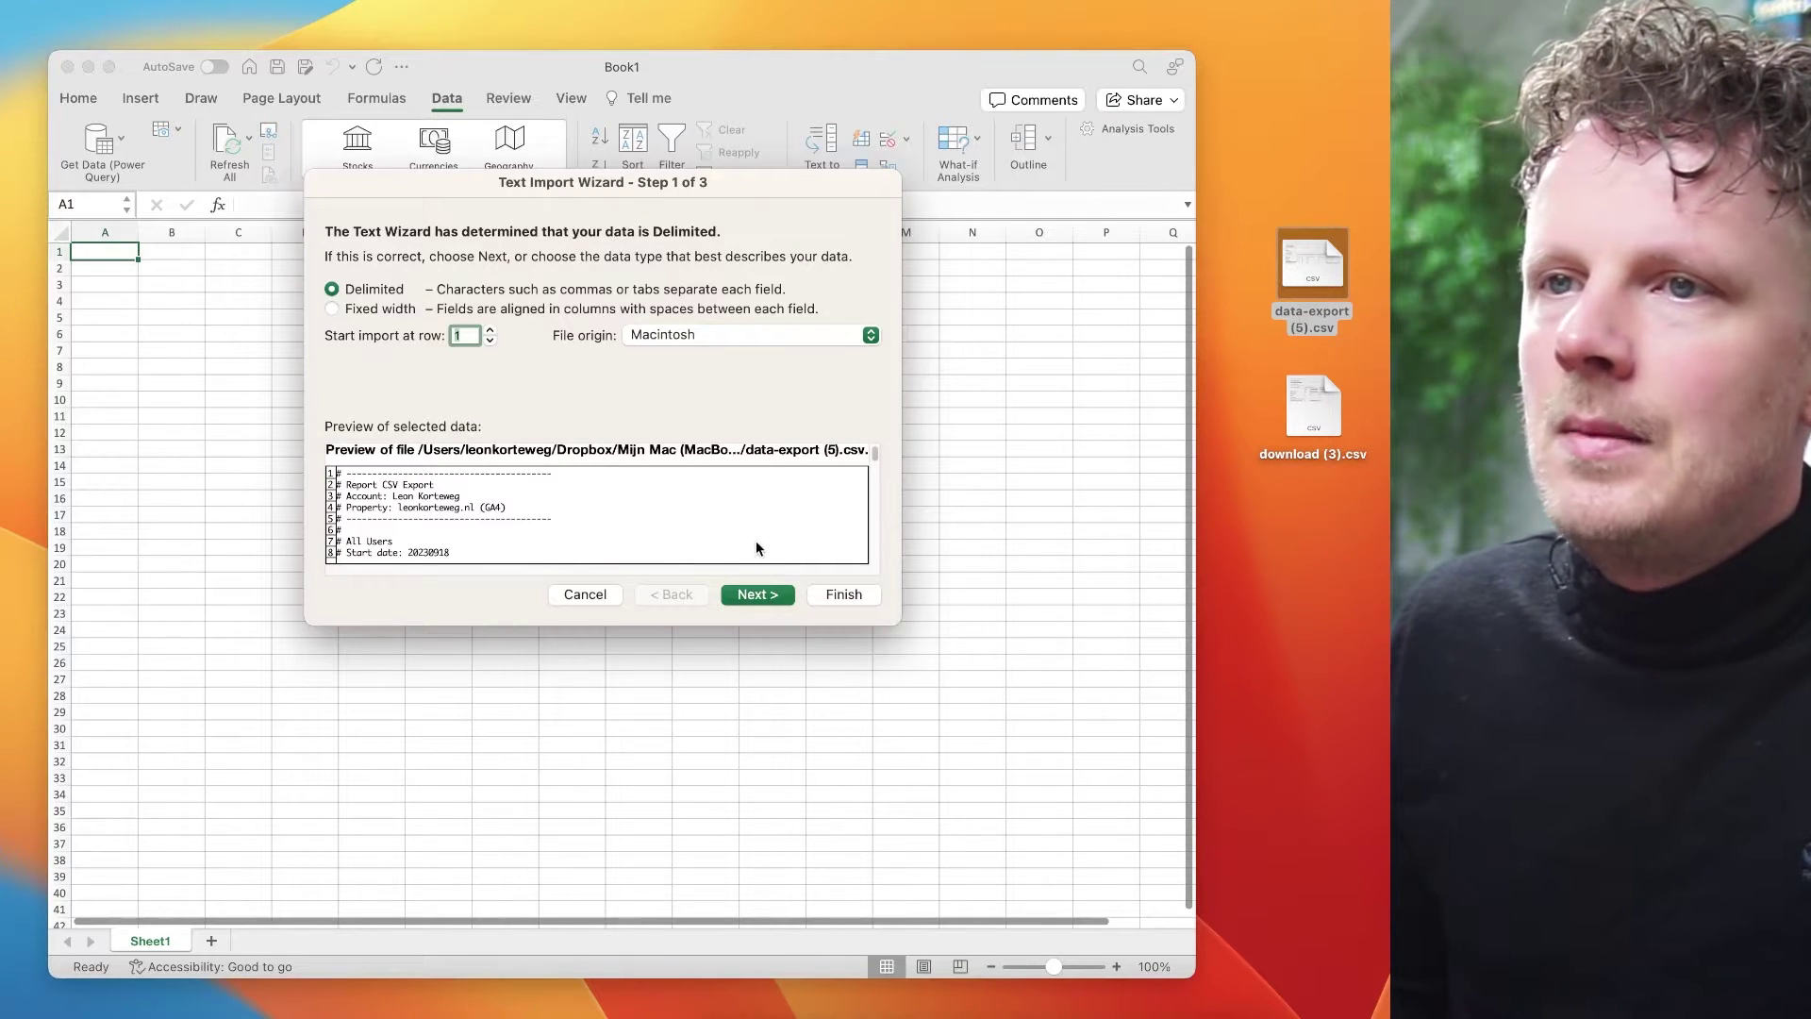
left_click(767, 597)
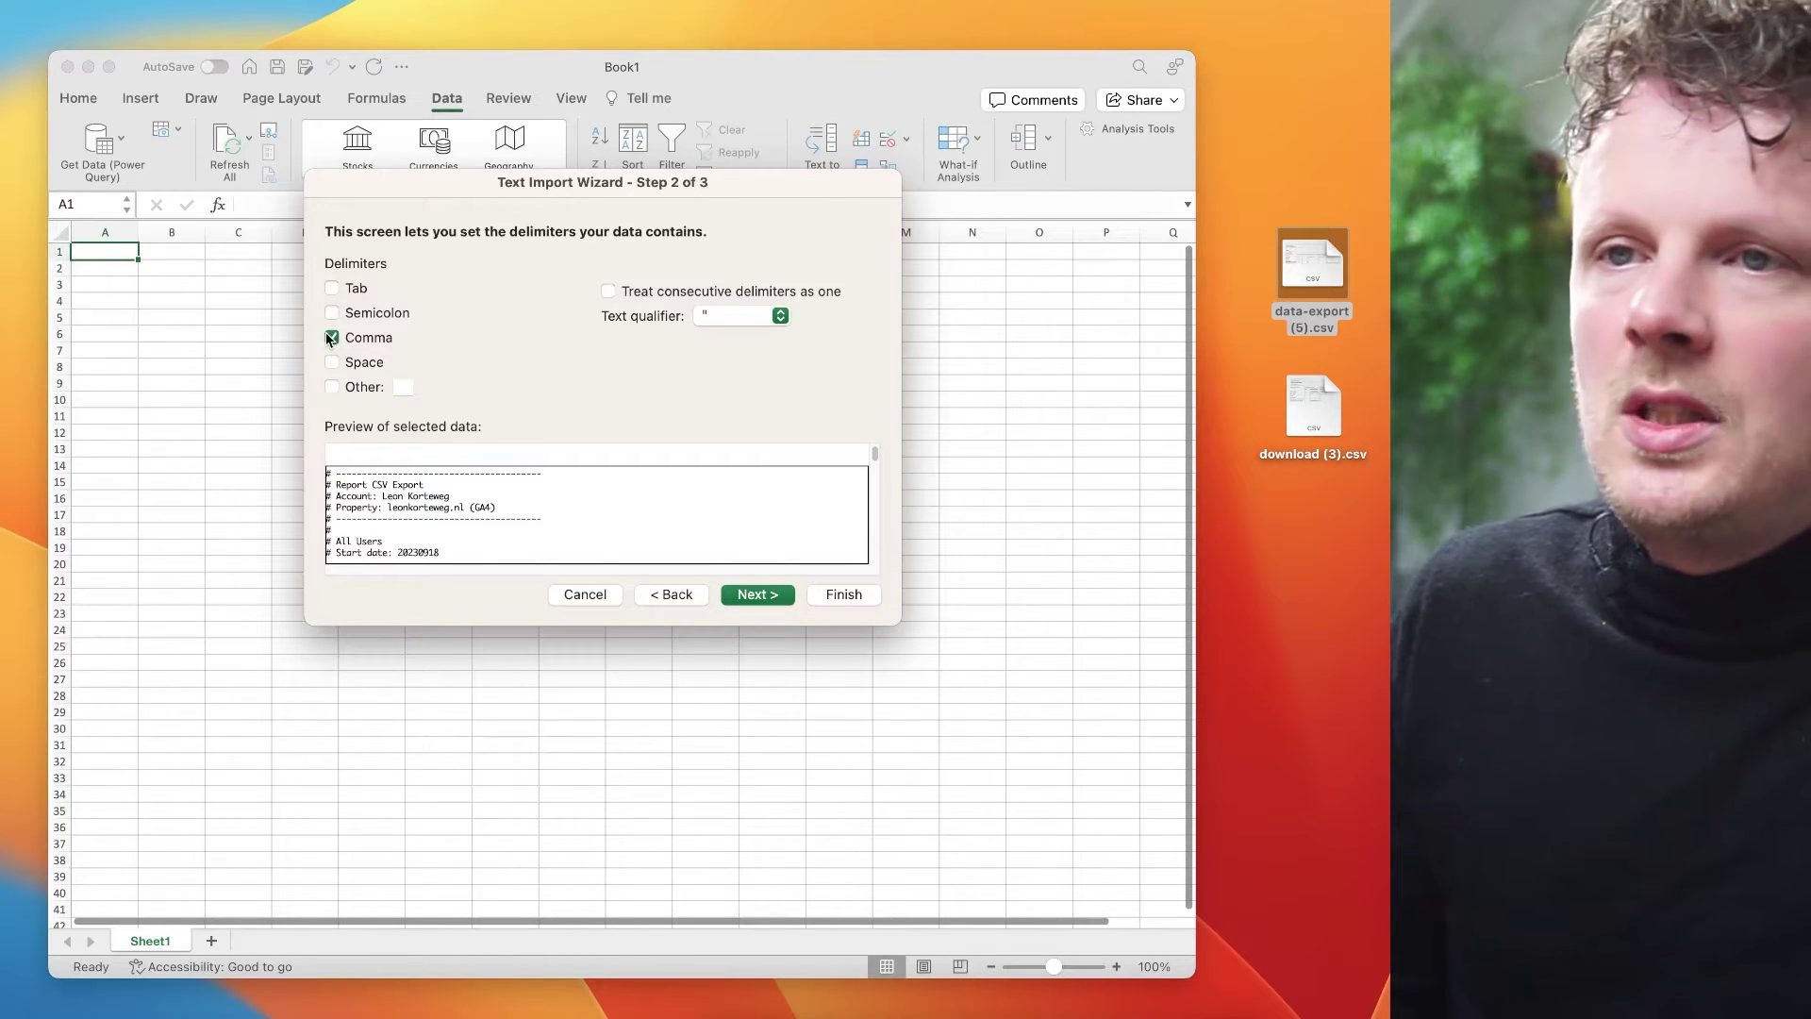
left_click(754, 595)
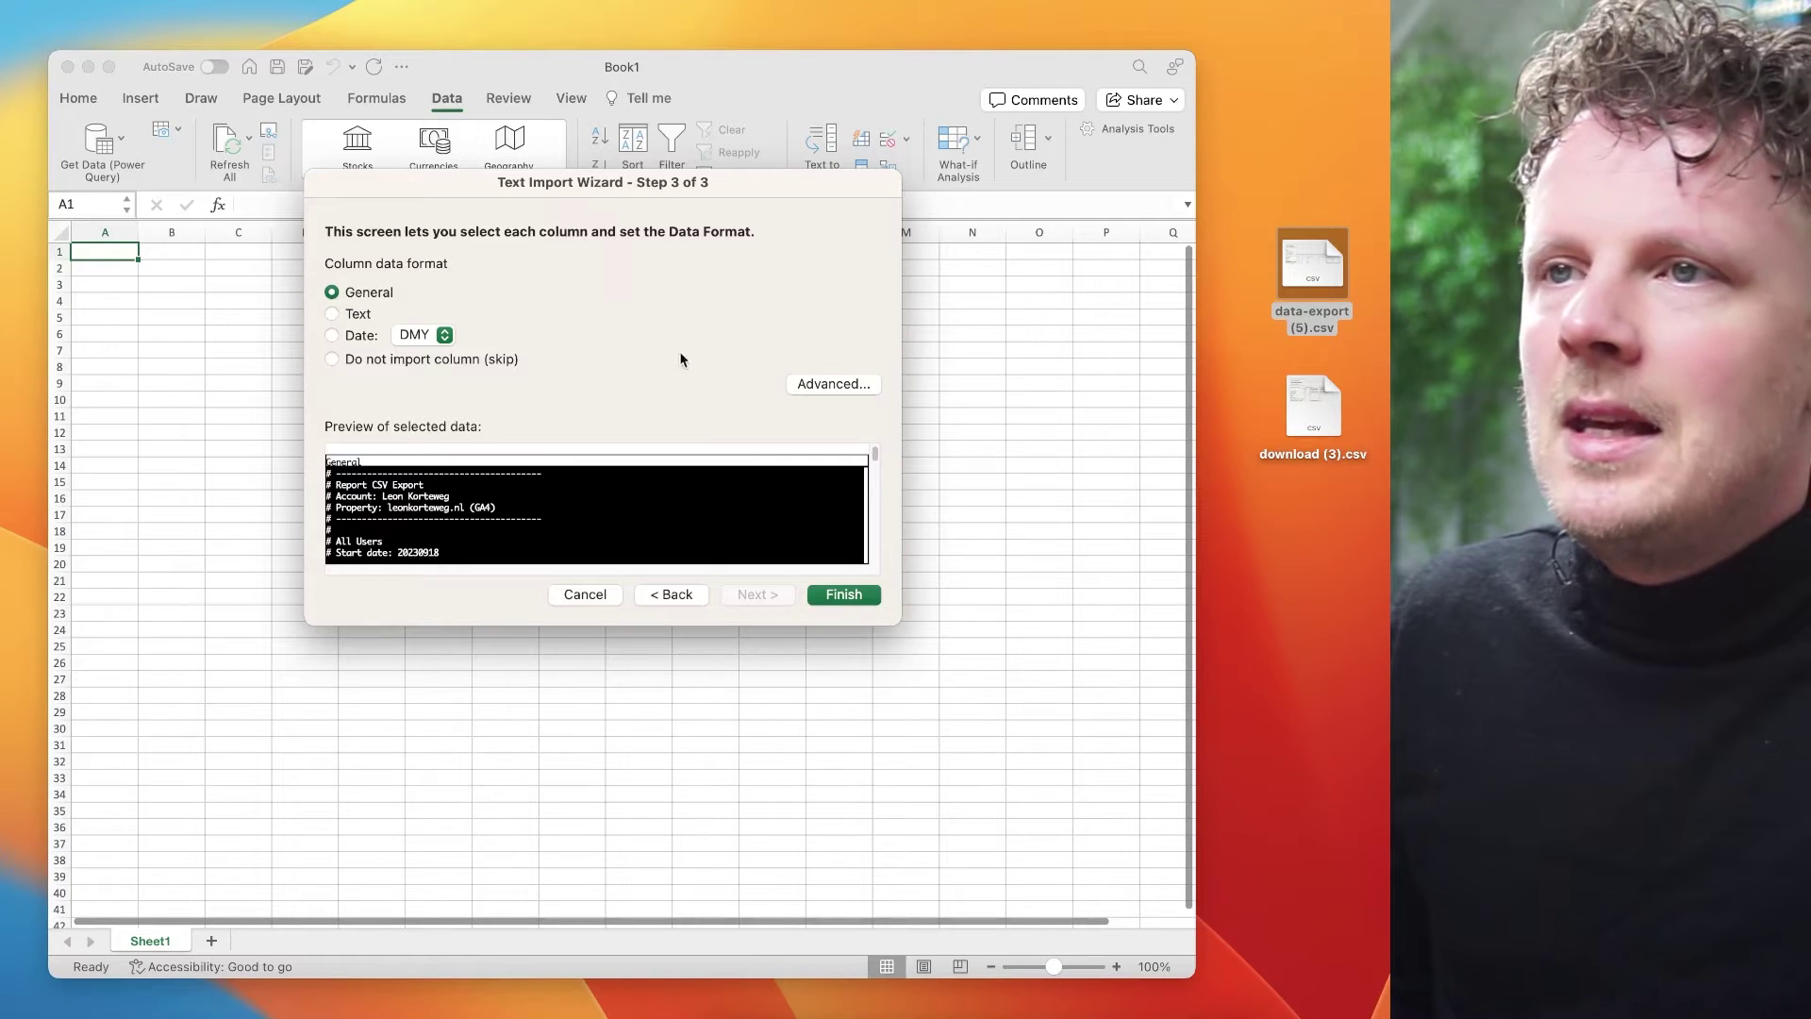
Set decimal separator '.' and thousands separator ',' under Advanced, then finish the wizard.
left_click(833, 384)
left_click_drag(971, 191, 679, 228)
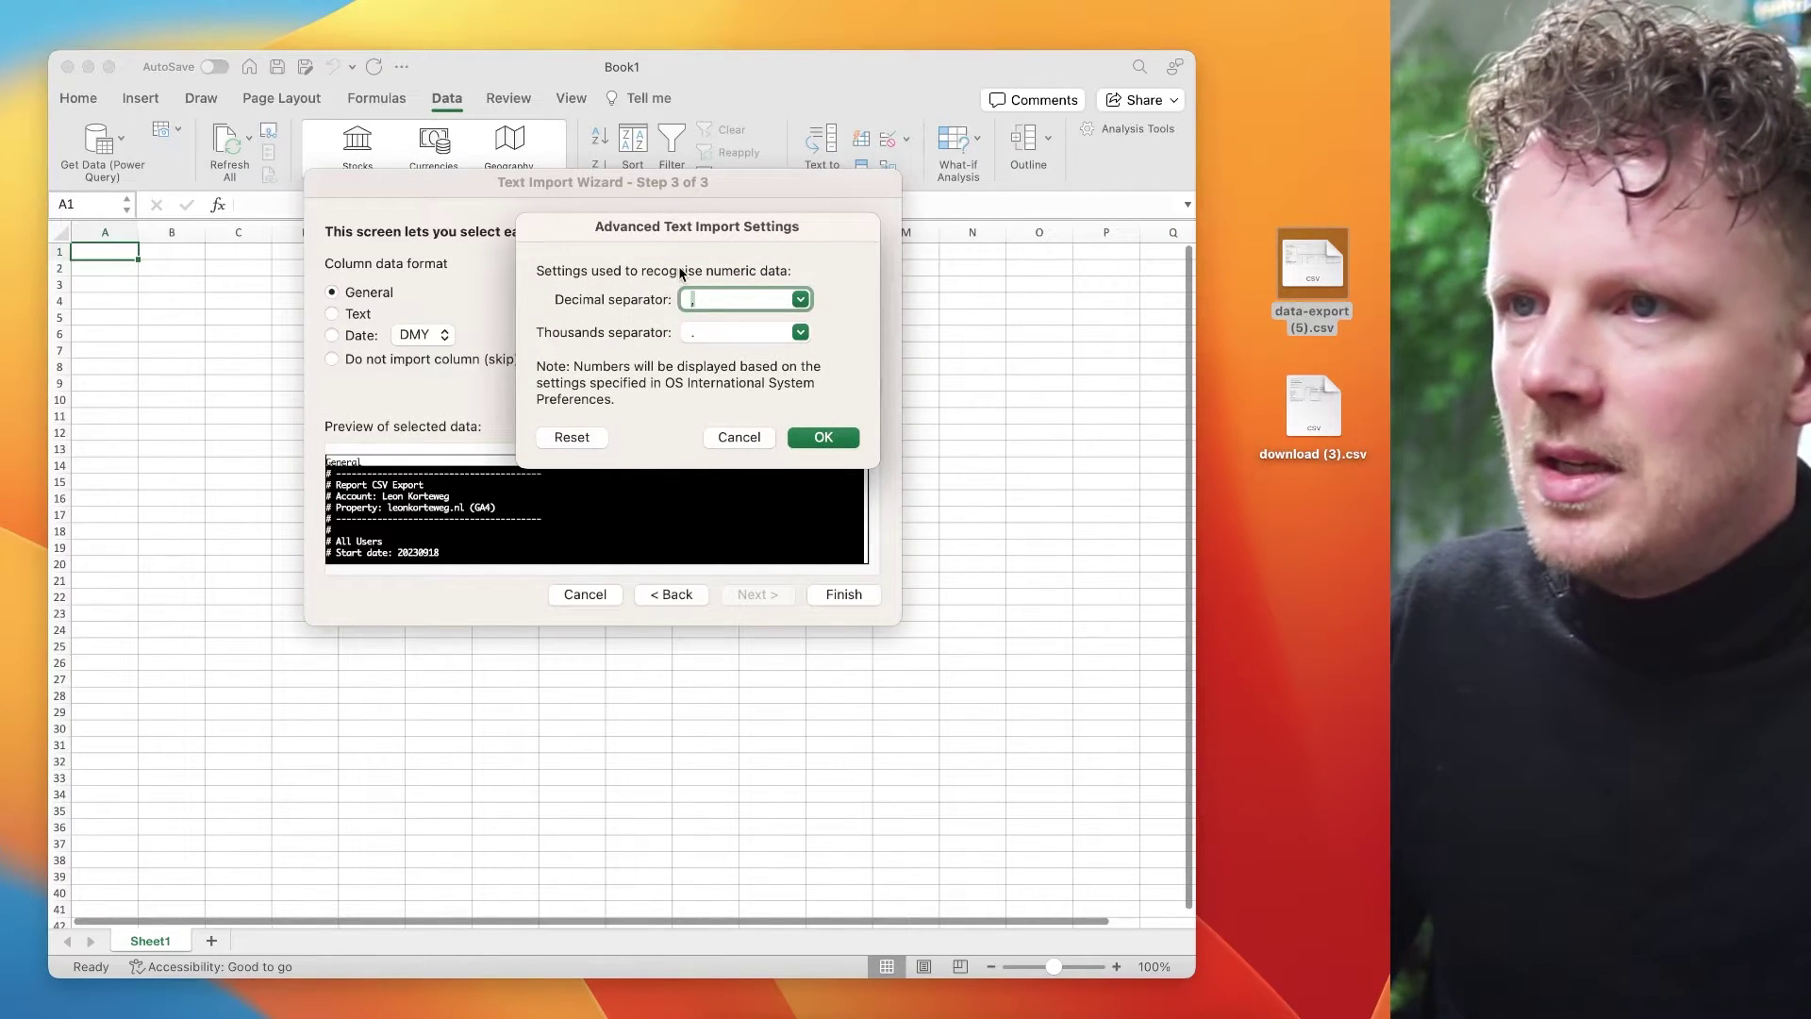
left_click(744, 340)
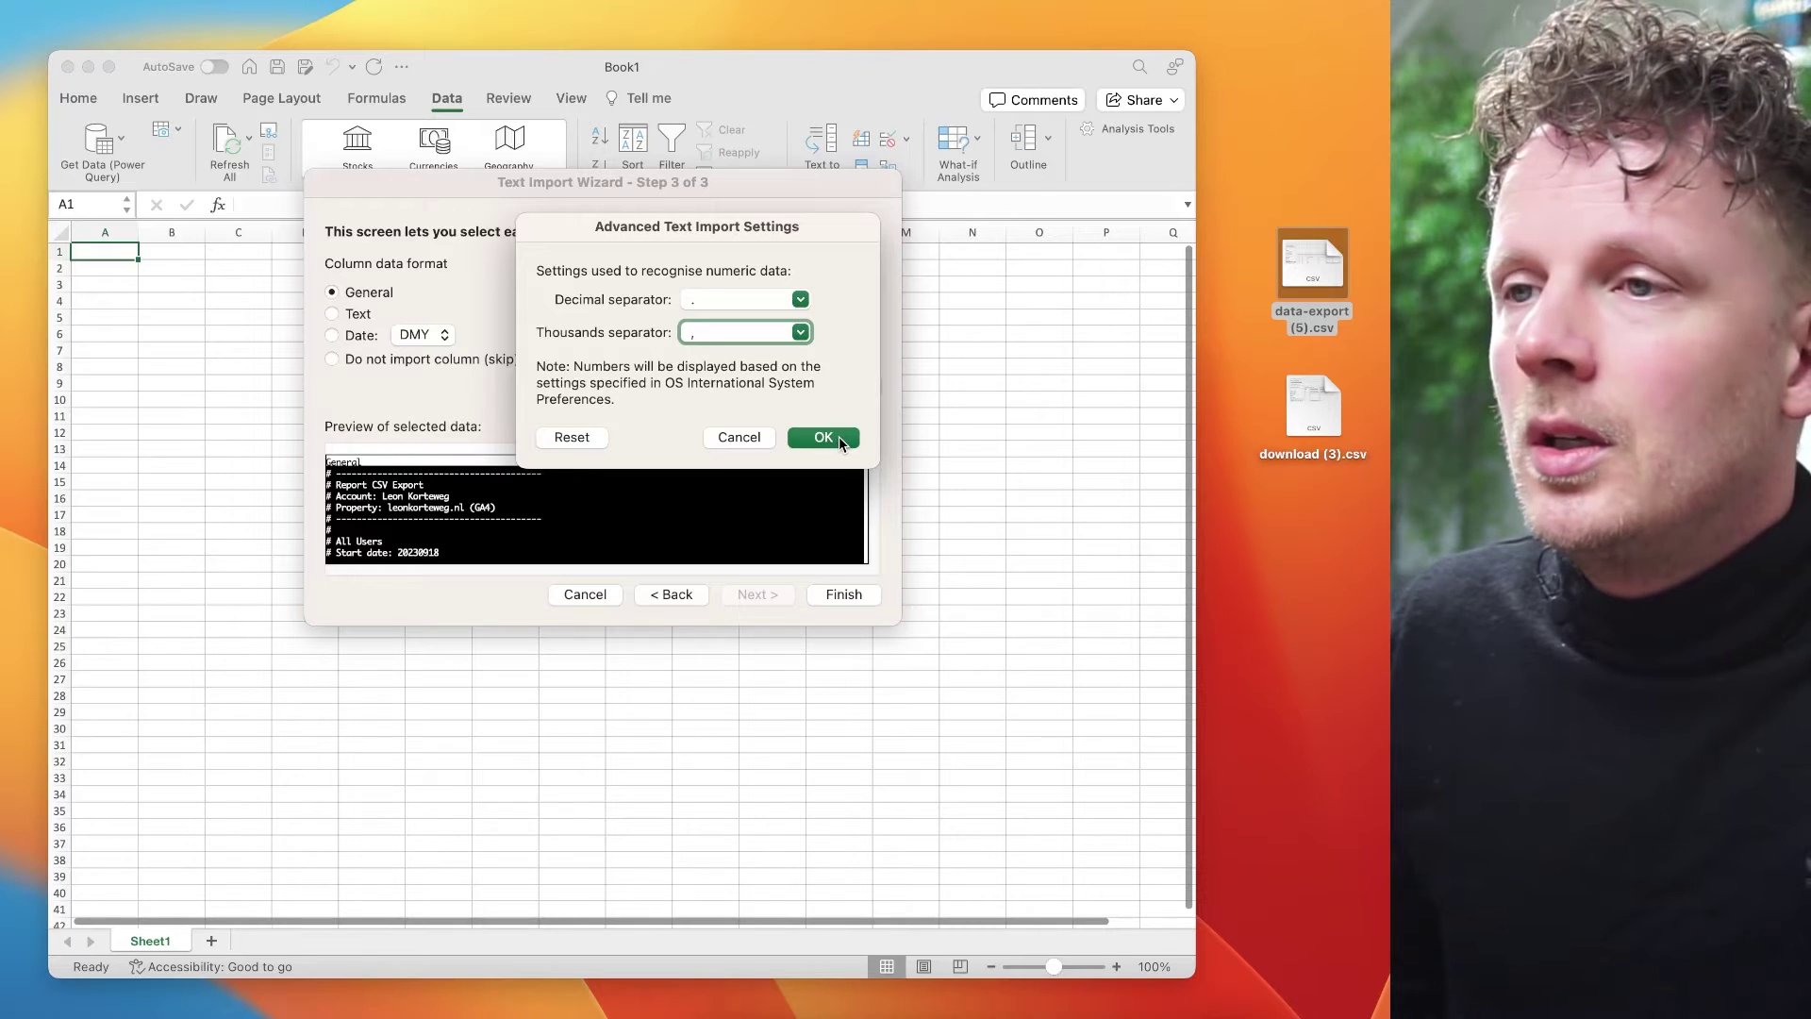
left_click(839, 438)
left_click(854, 594)
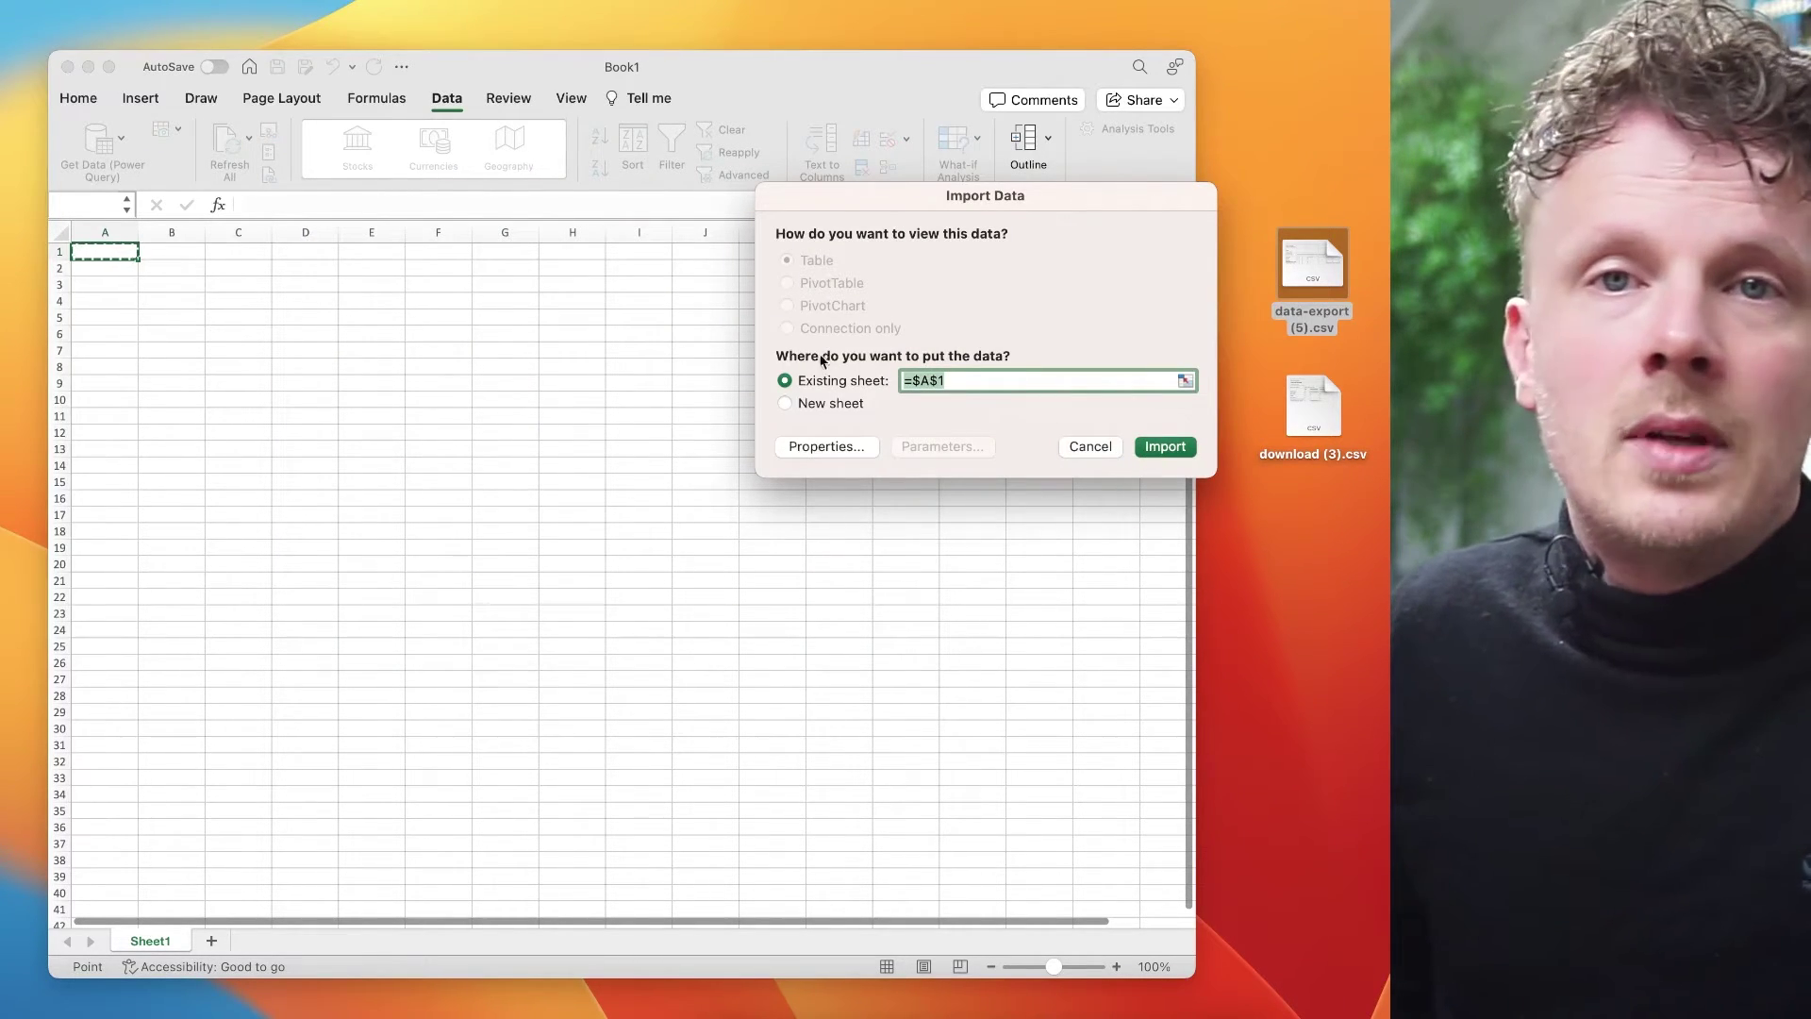
Import the data at Sheet1 A1 and format Engagement rate column H as Percentage.
left_click(1179, 448)
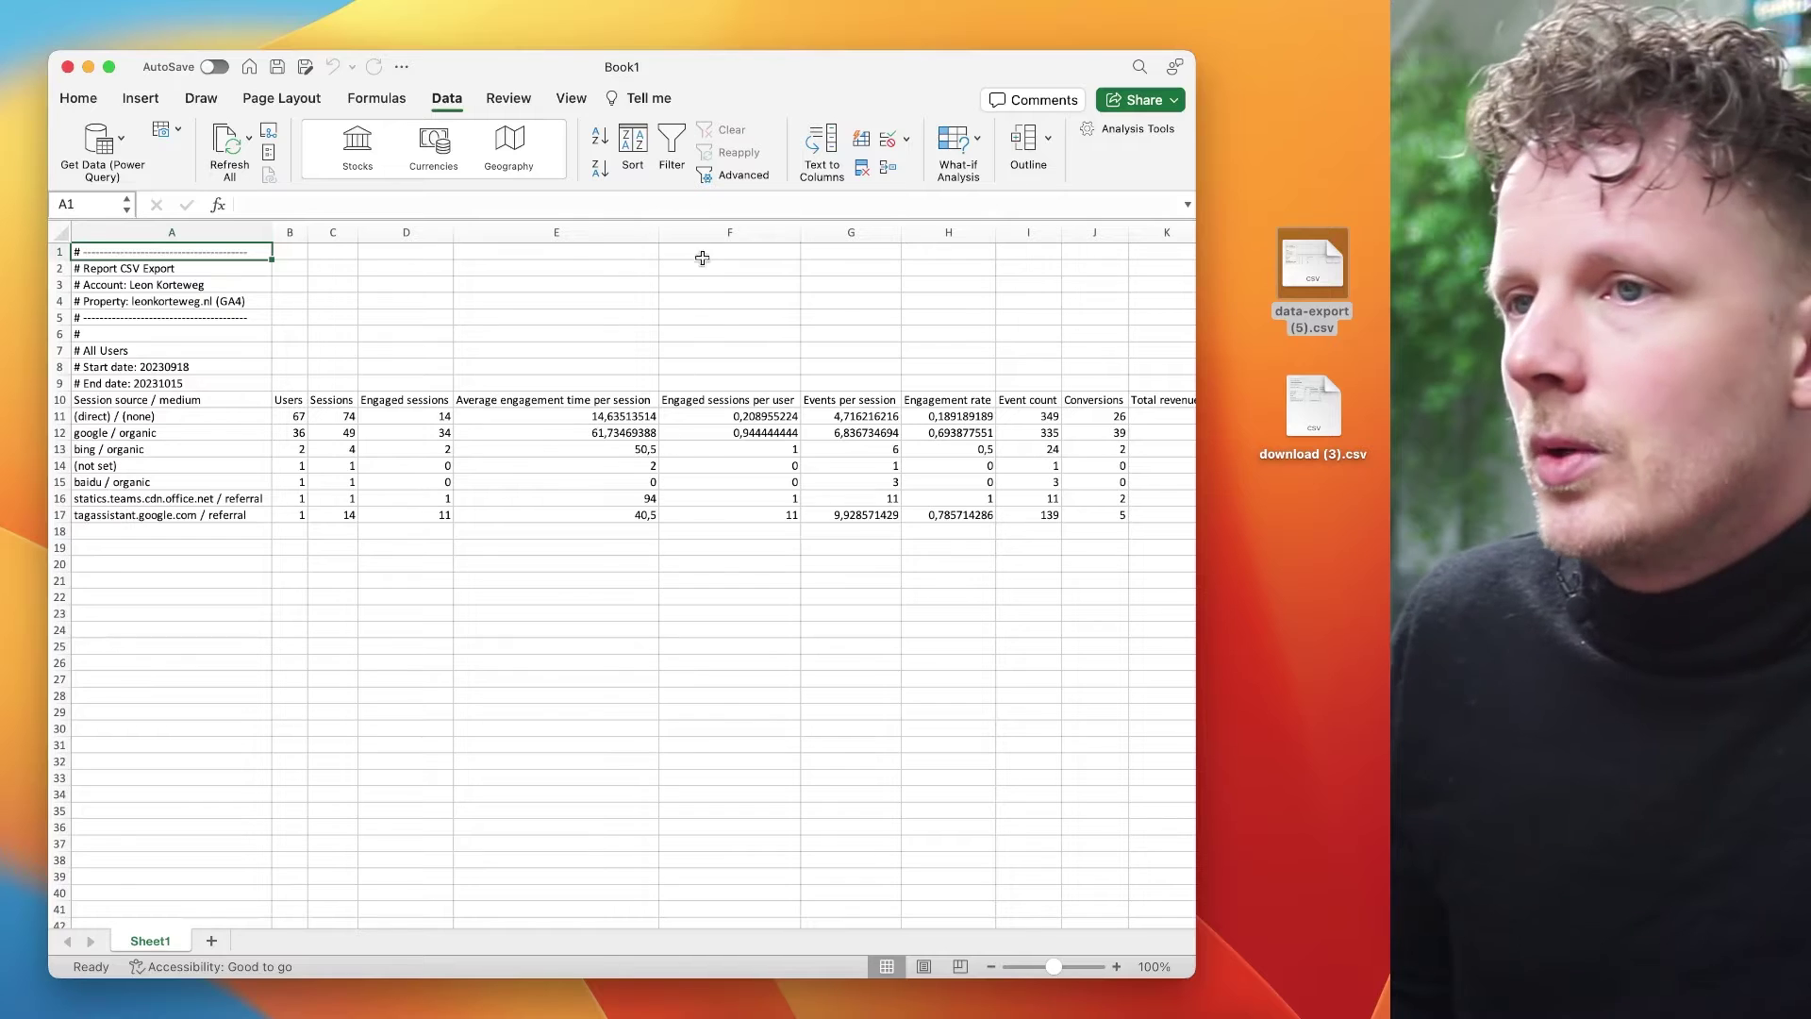
left_click(754, 547)
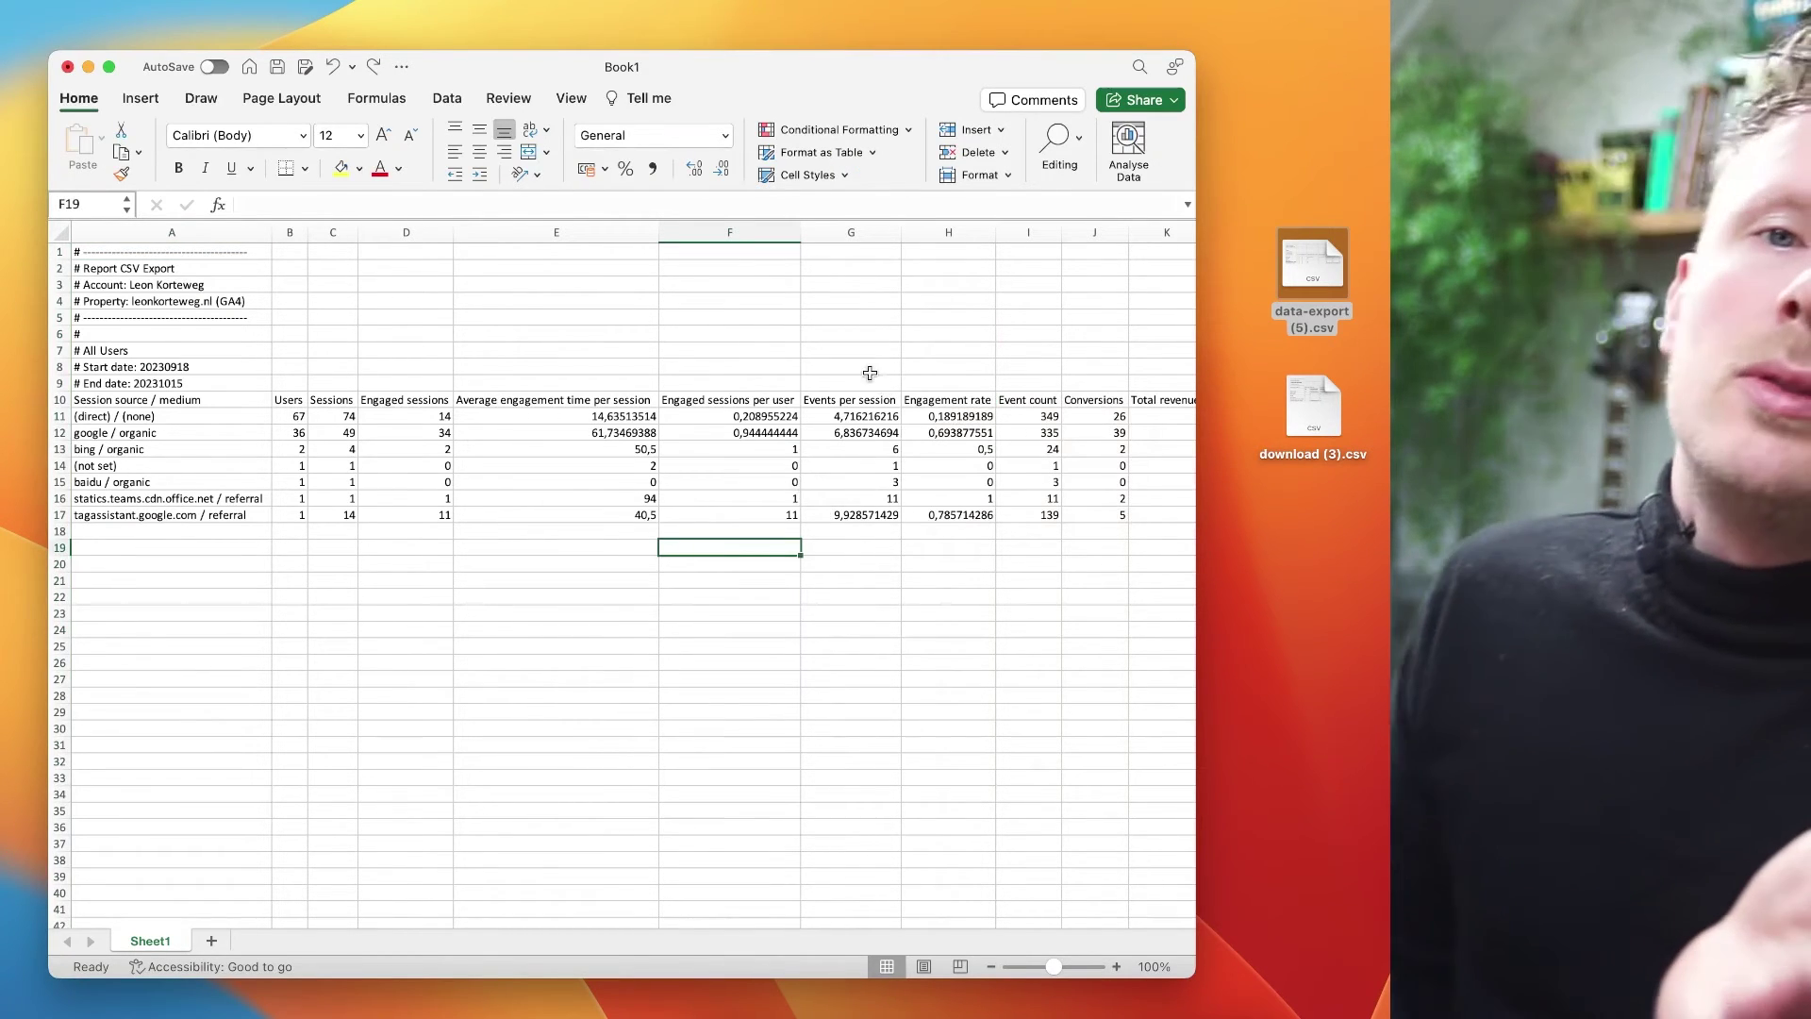
left_click(952, 400)
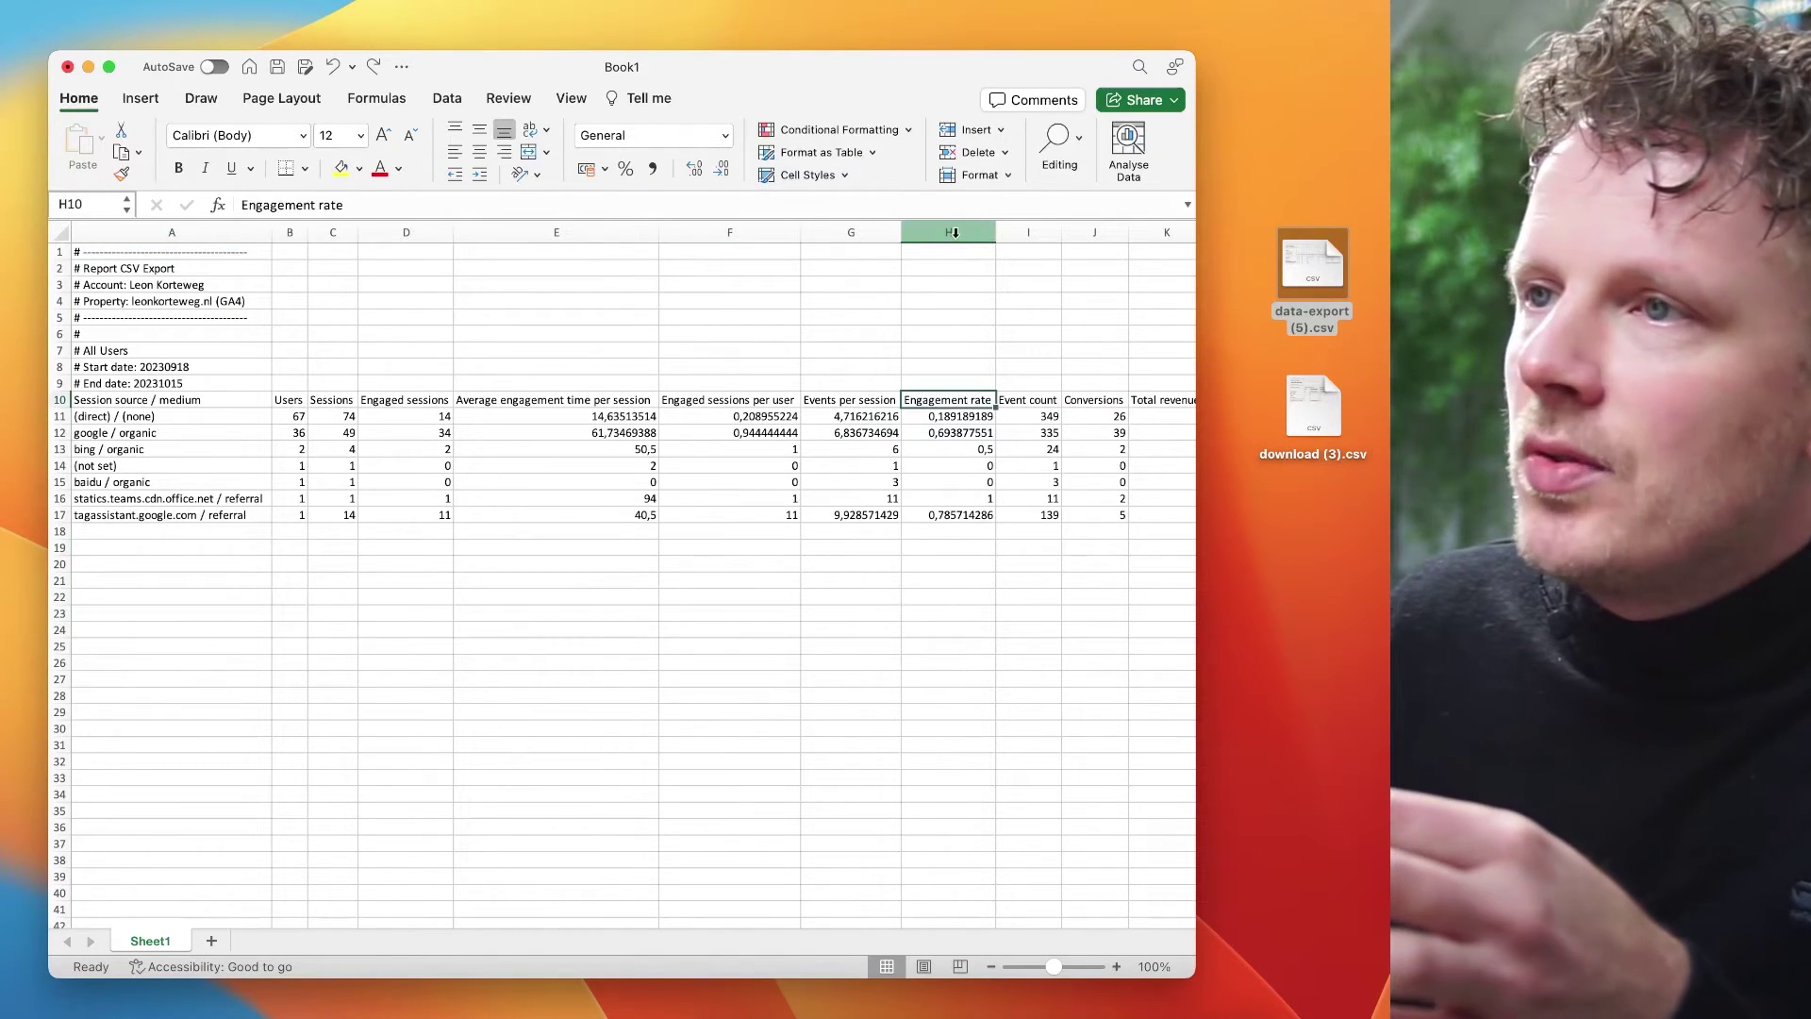
left_click(956, 236)
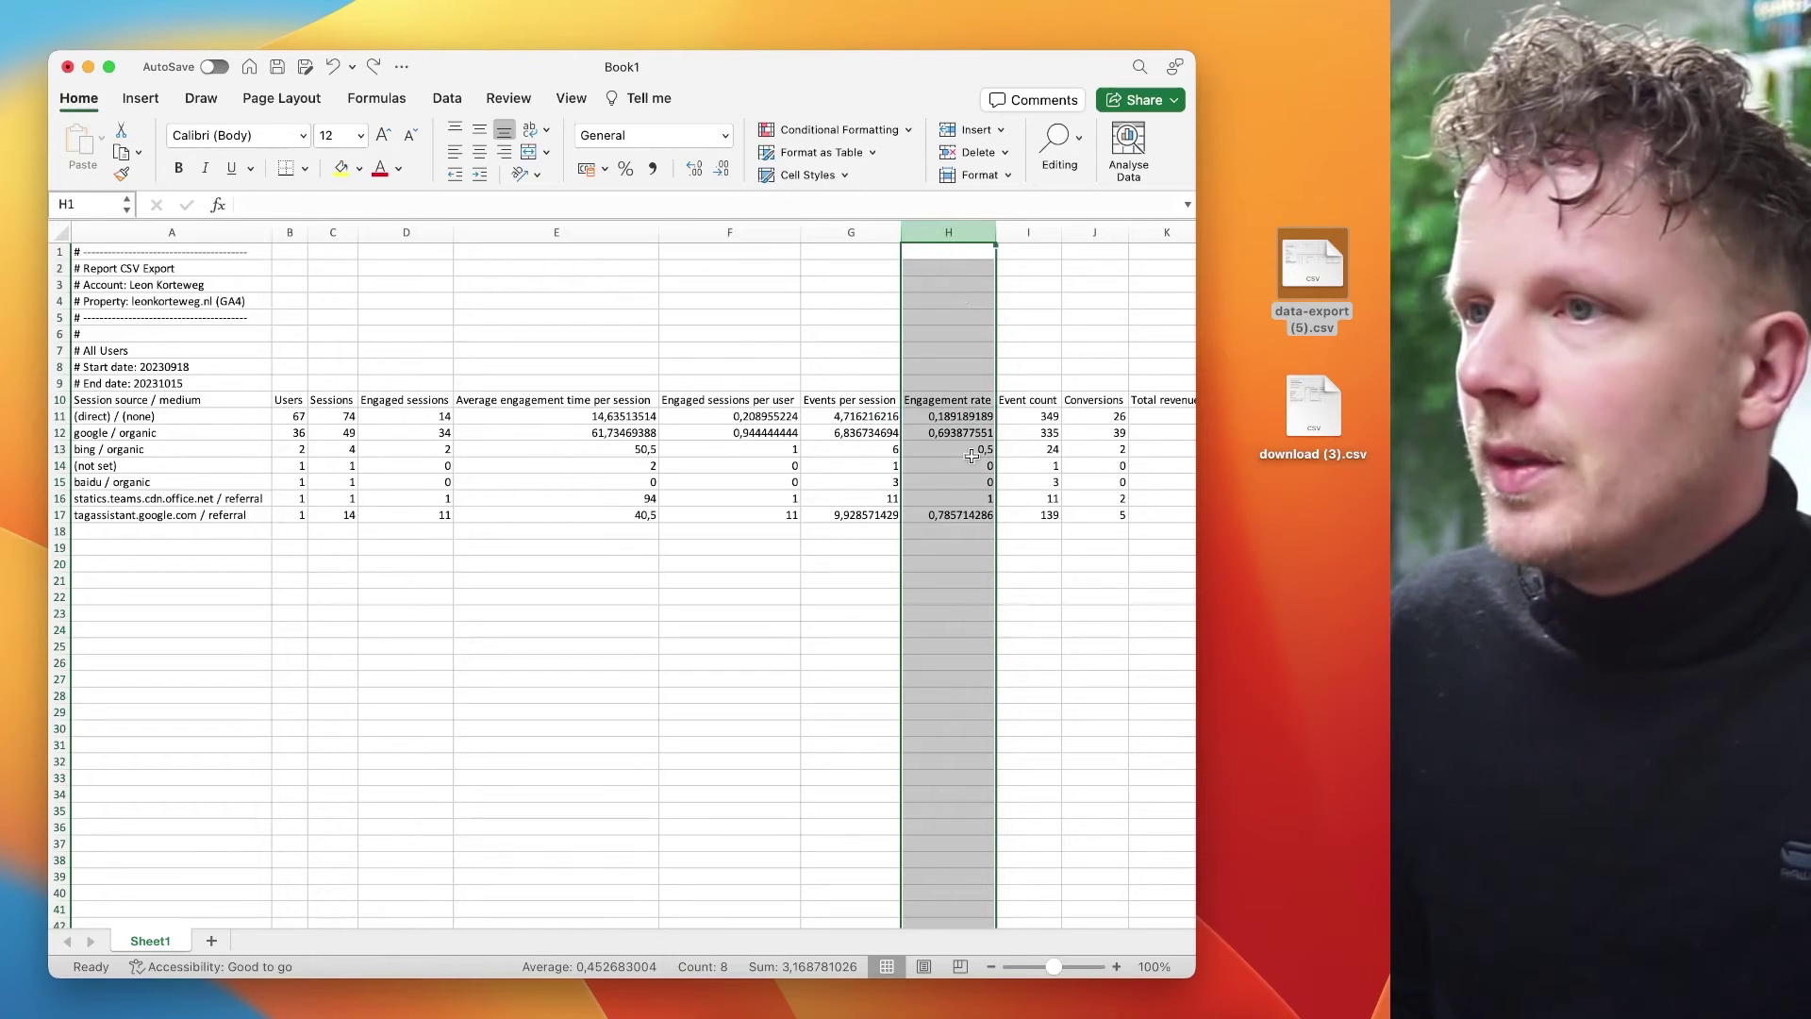
right_click(976, 462)
left_click(1023, 651)
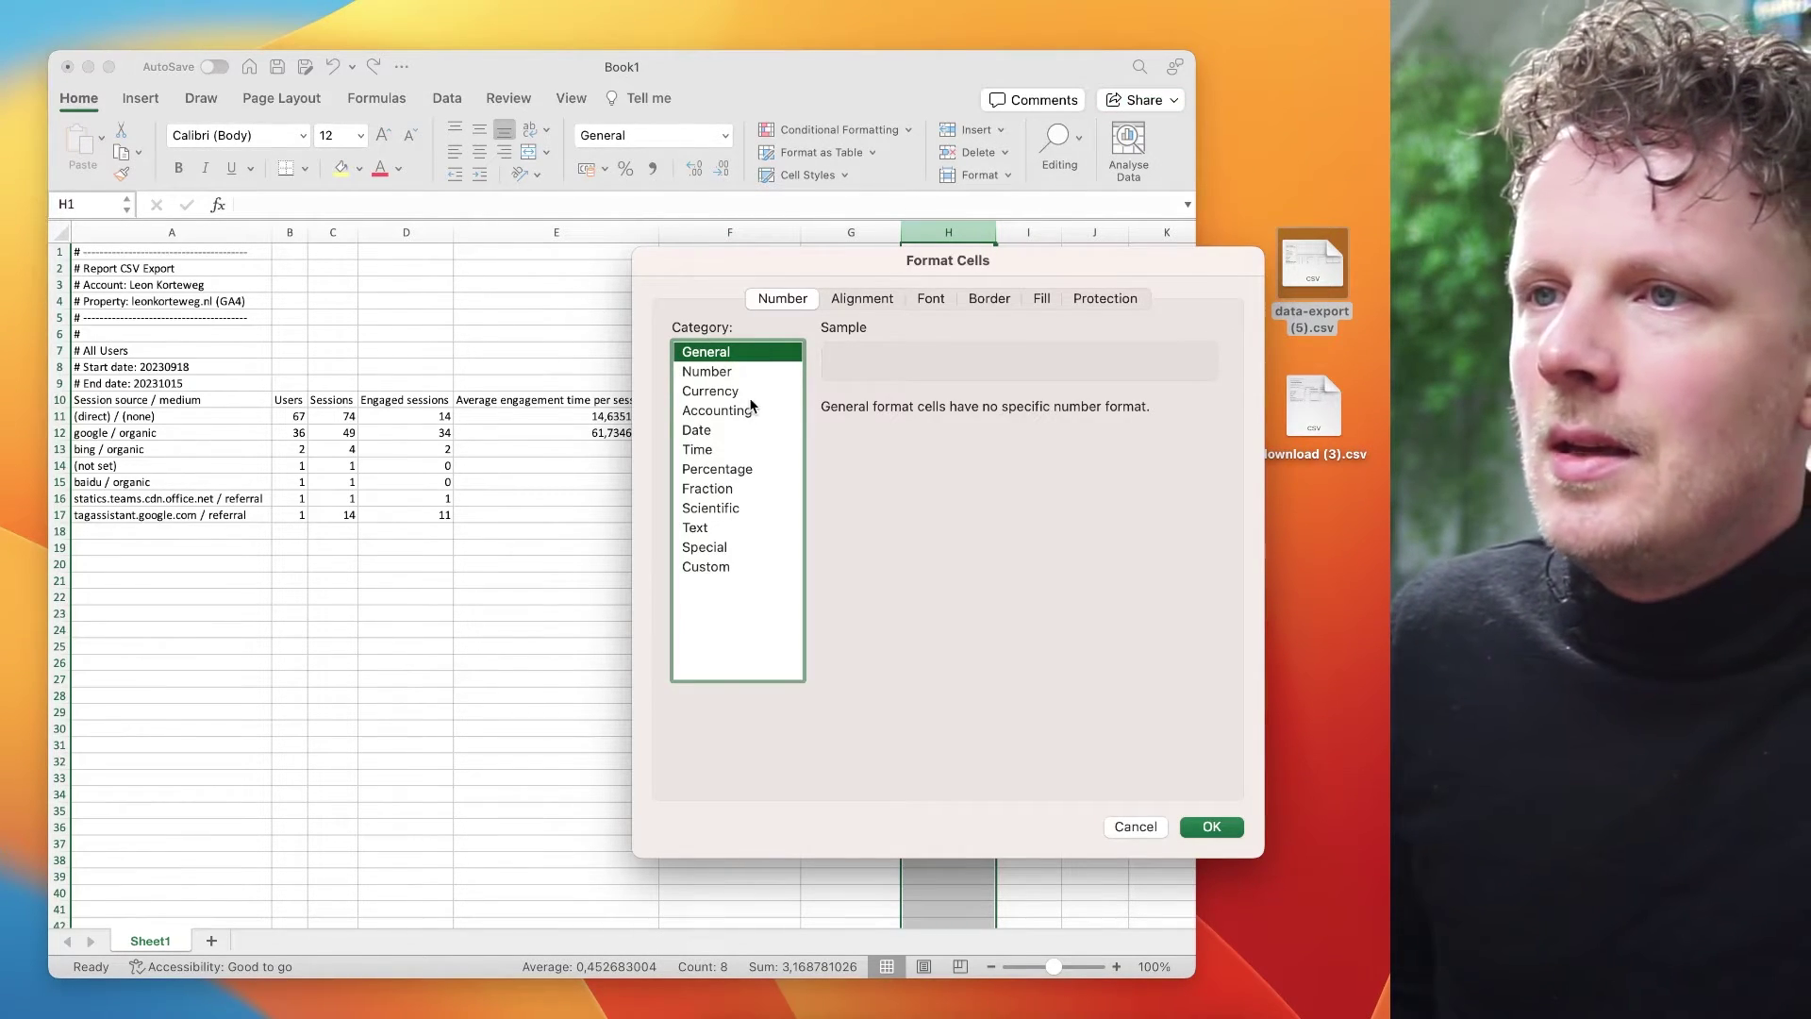
left_click(717, 468)
left_click(1212, 826)
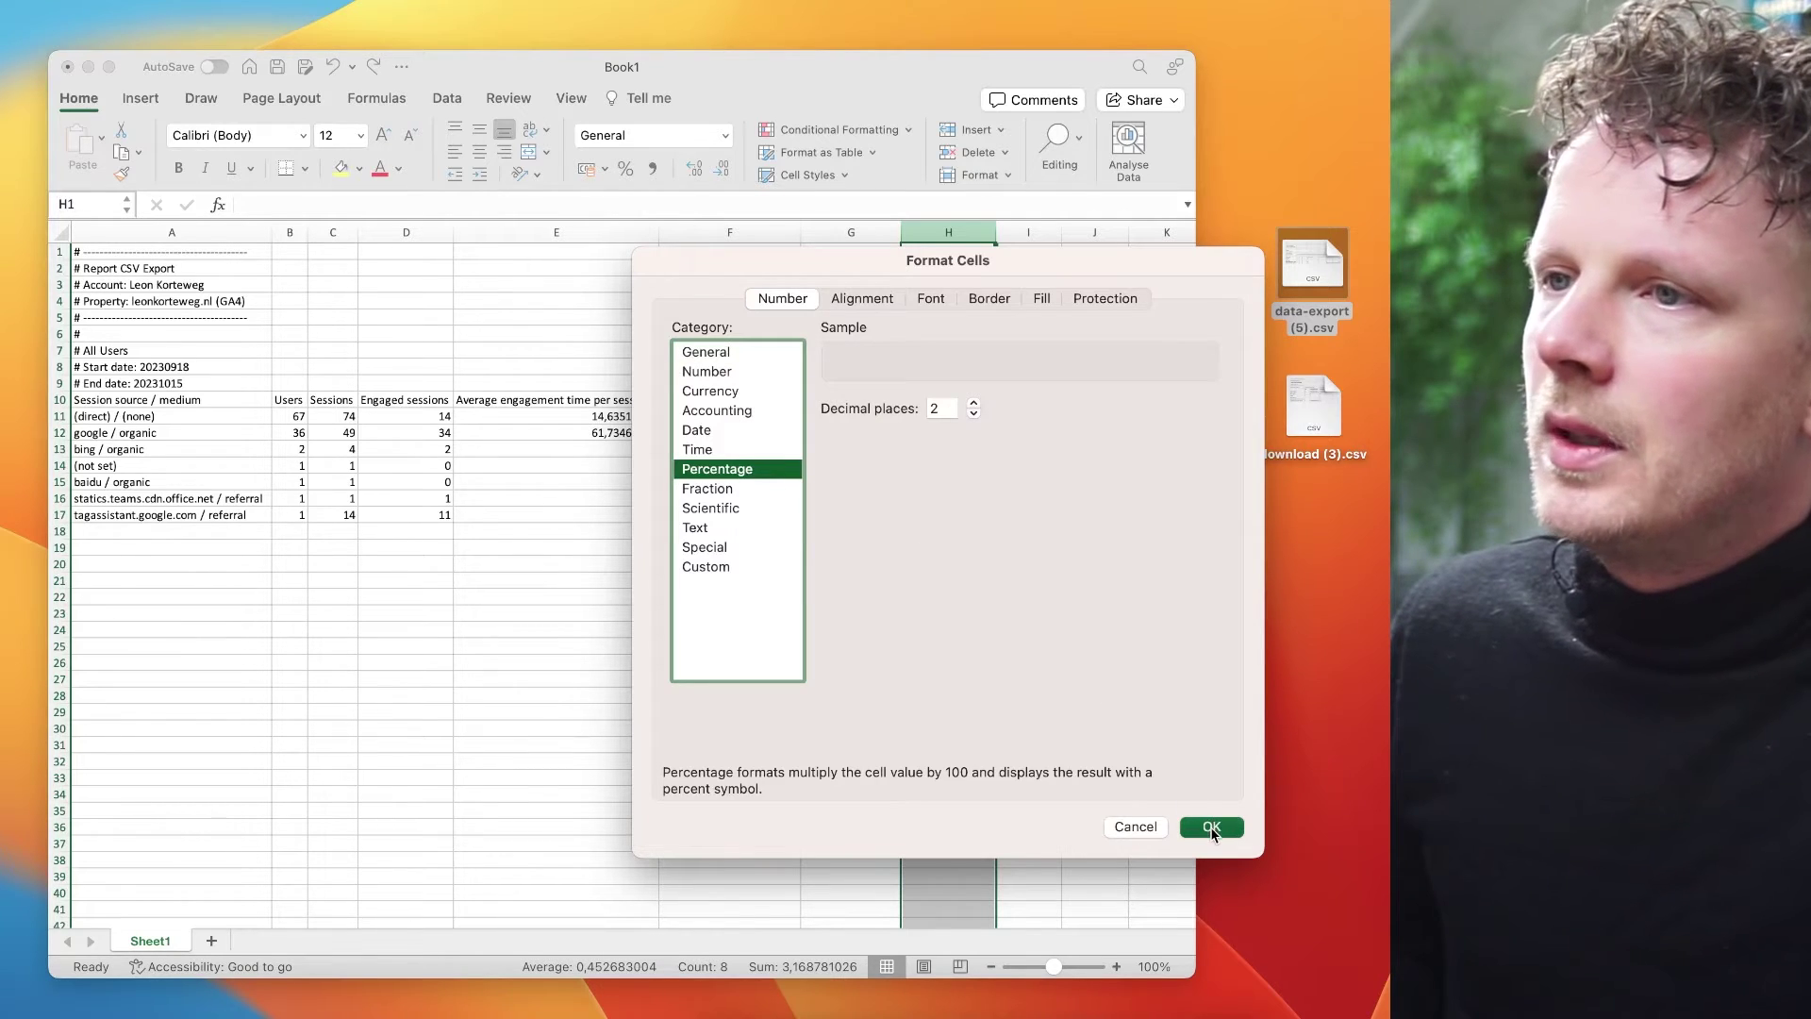
left_click(1094, 739)
left_click_drag(948, 416, 972, 517)
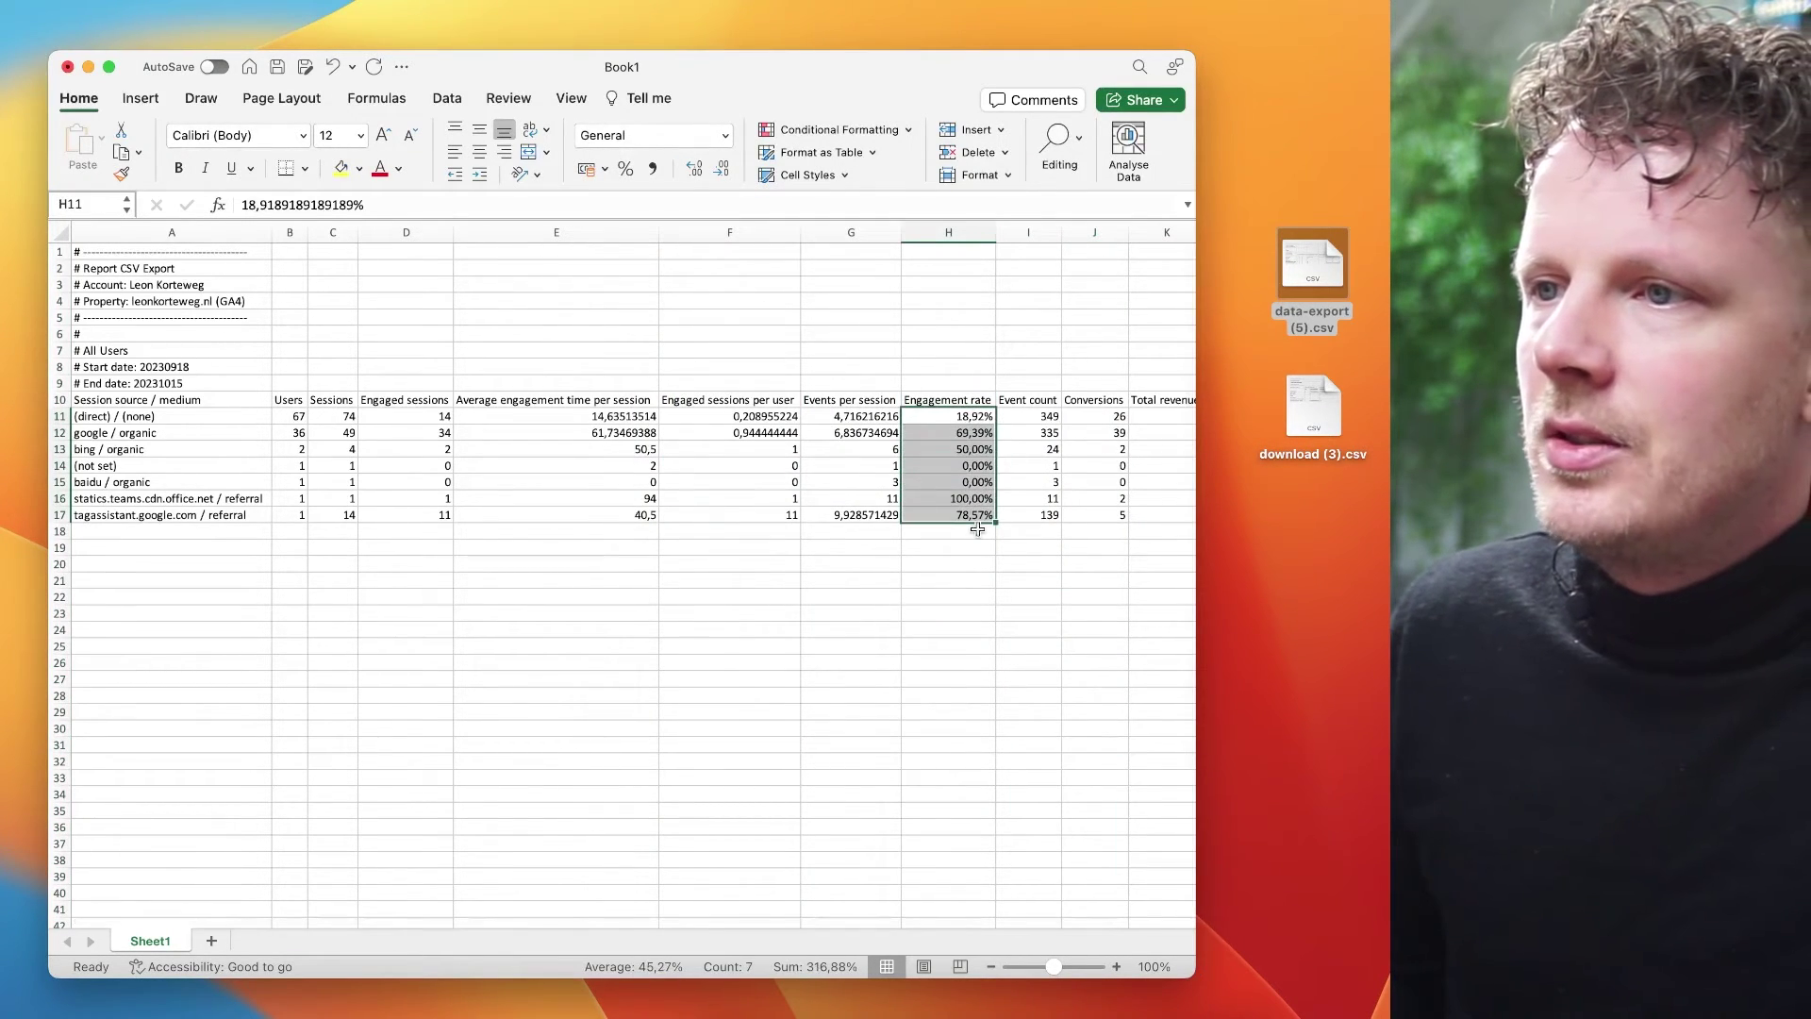
left_click(951, 612)
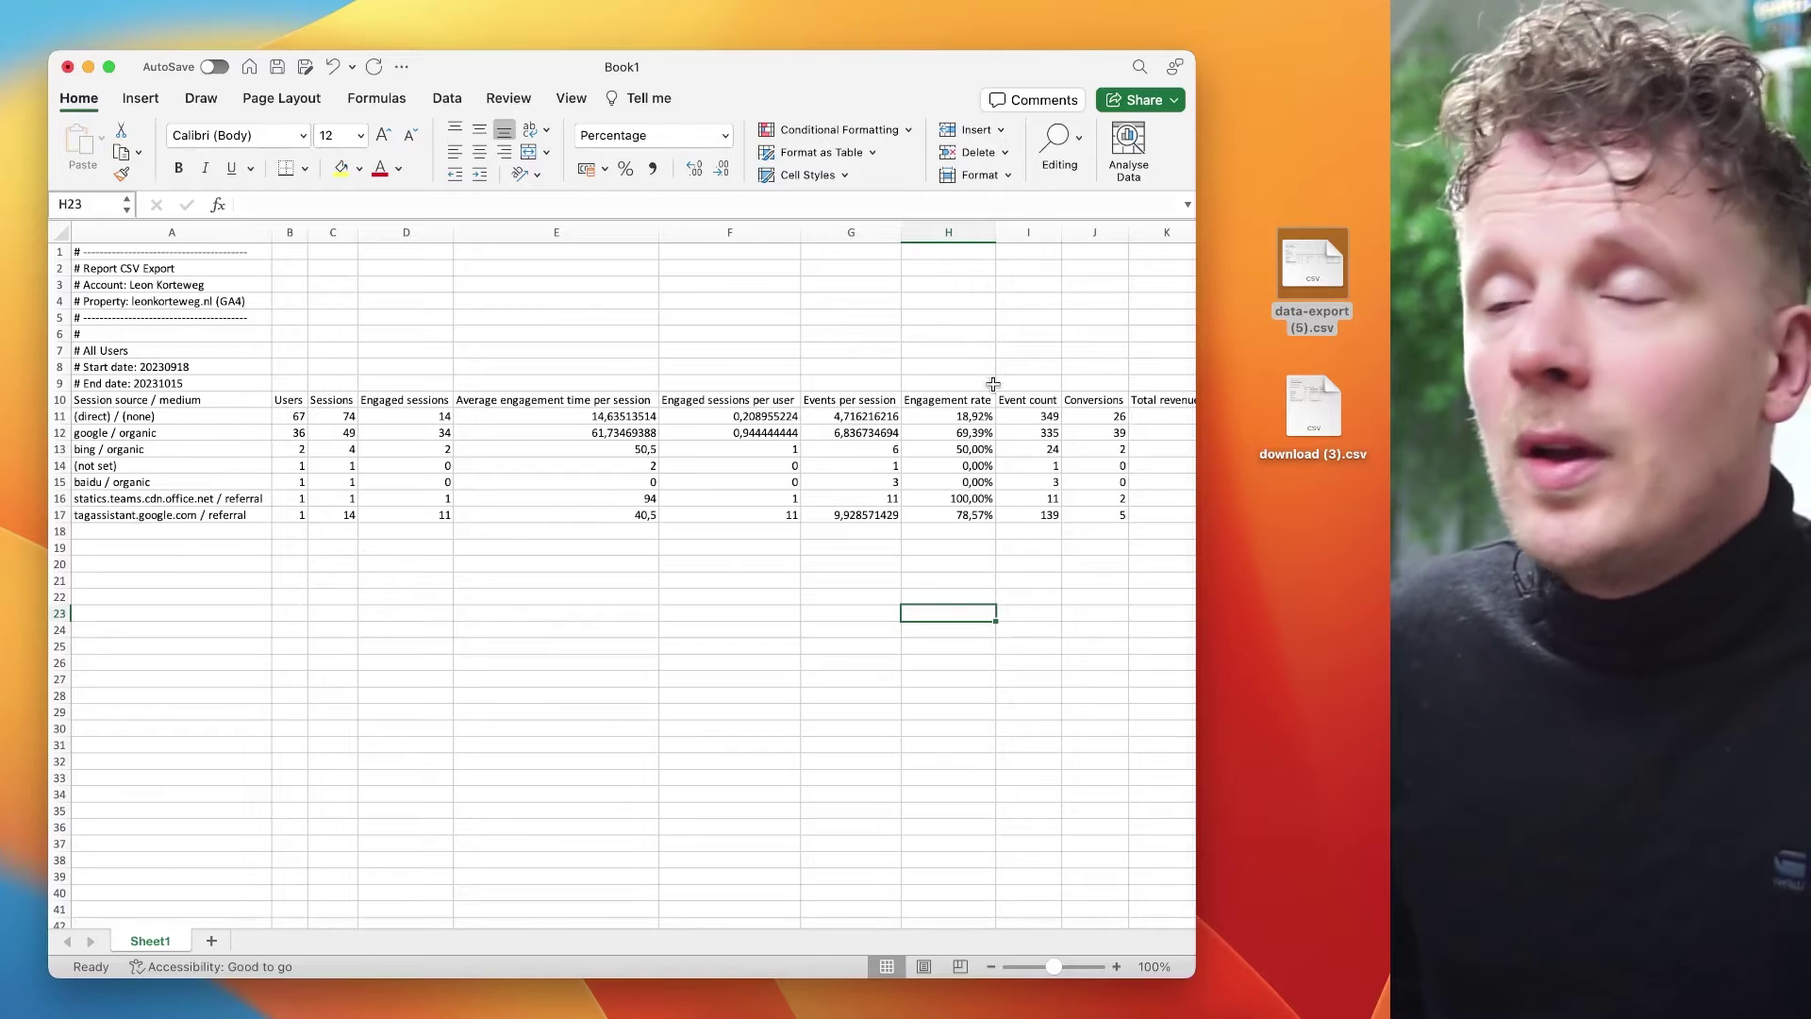
Add Sheet2 and load download (3).csv into the Text Import Wizard via From Text (Legacy).
left_click(1339, 415)
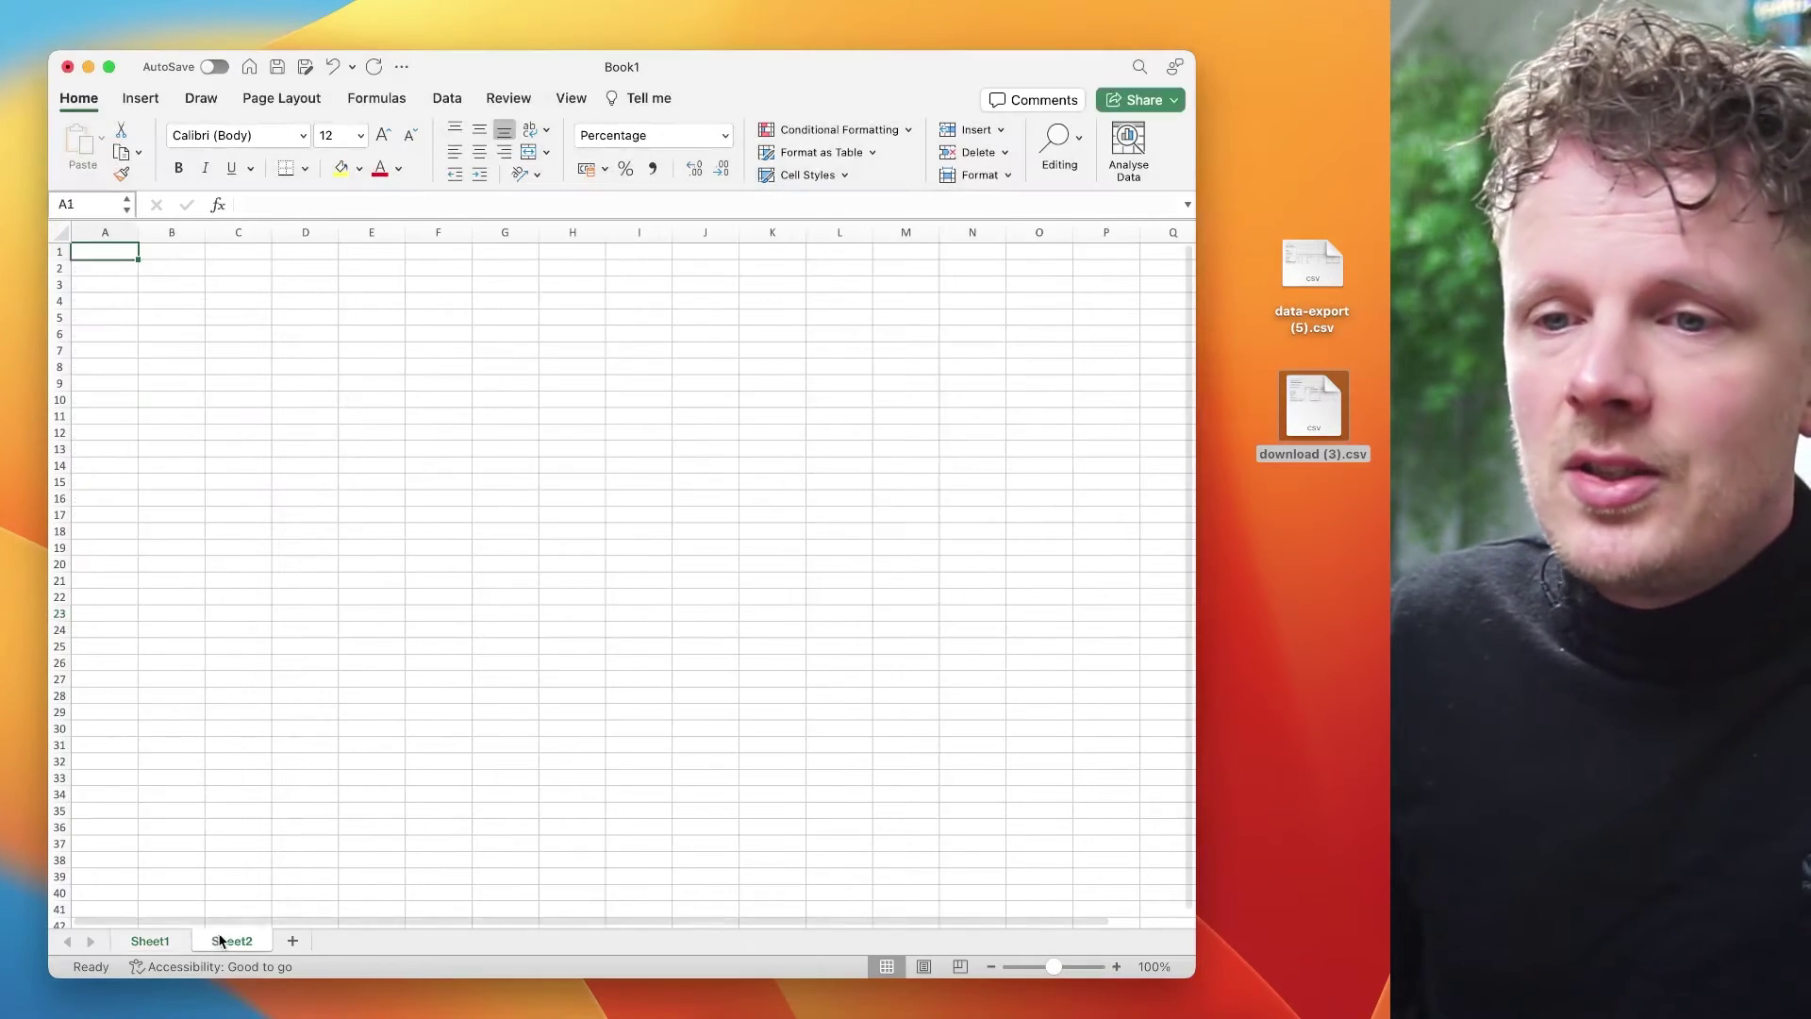
left_click(211, 940)
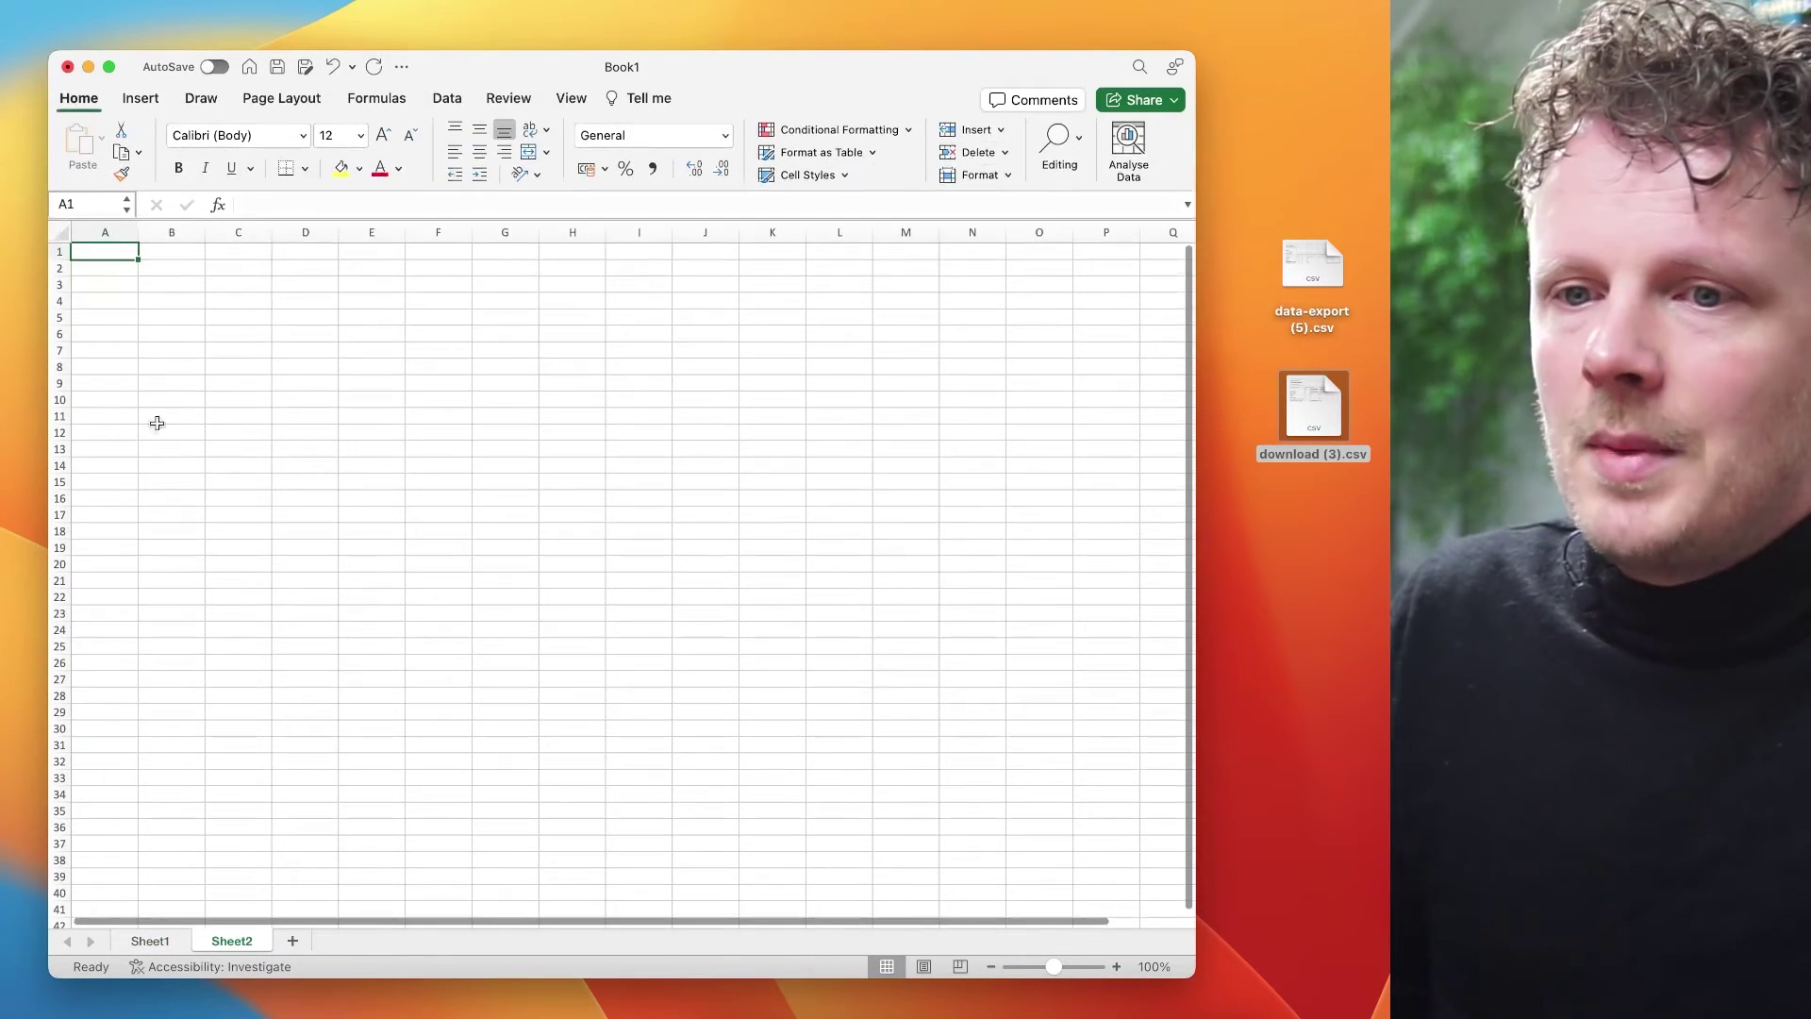
left_click(447, 98)
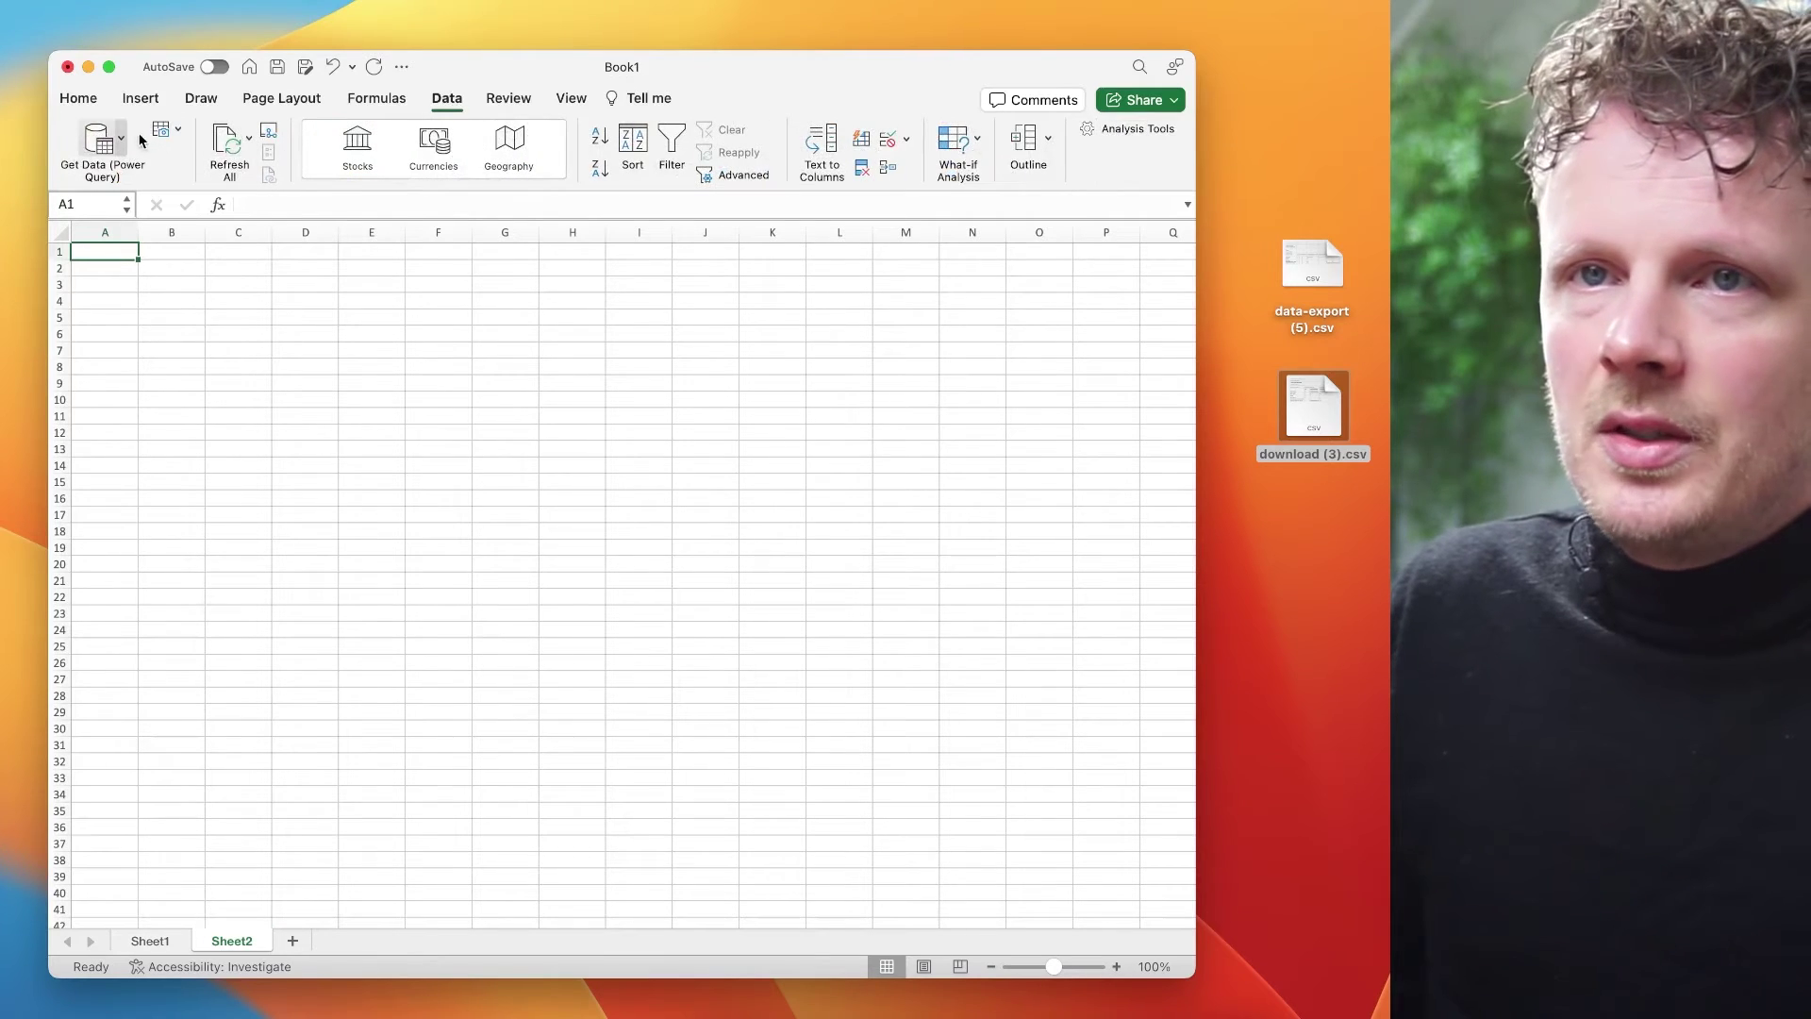
left_click(106, 139)
left_click(181, 316)
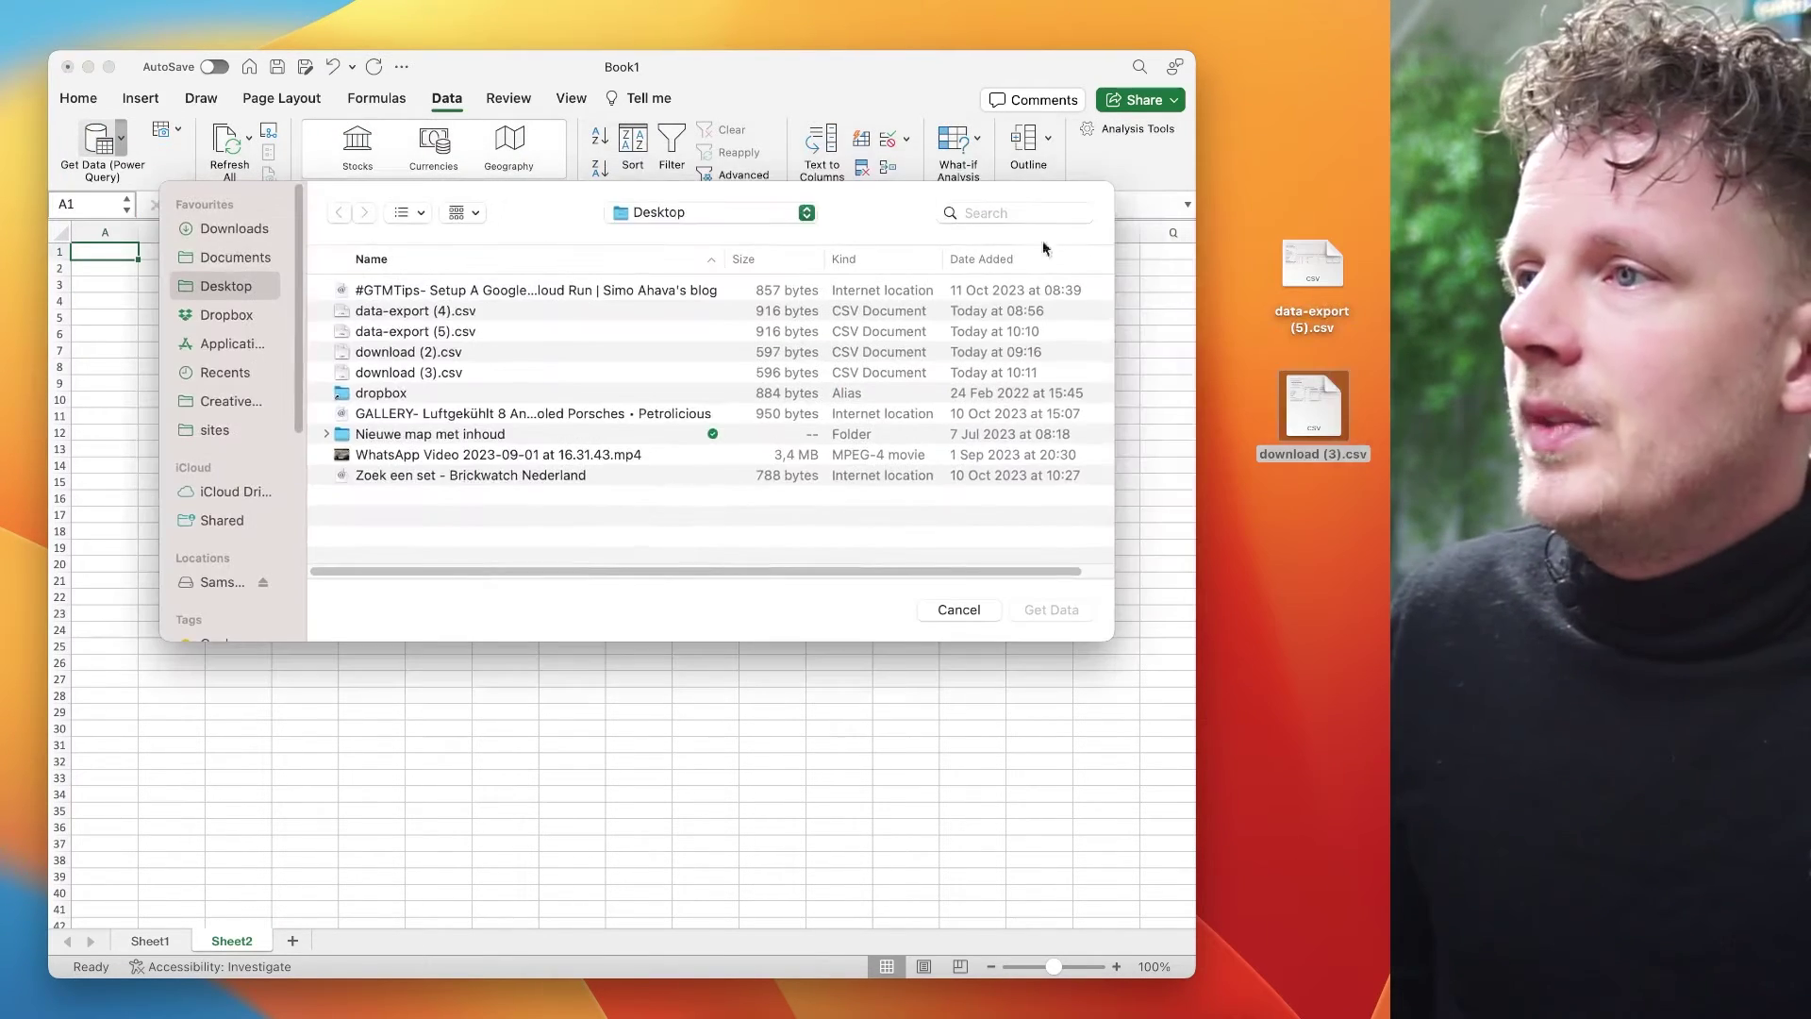
left_click_drag(1313, 405, 1085, 424)
left_click(1044, 608)
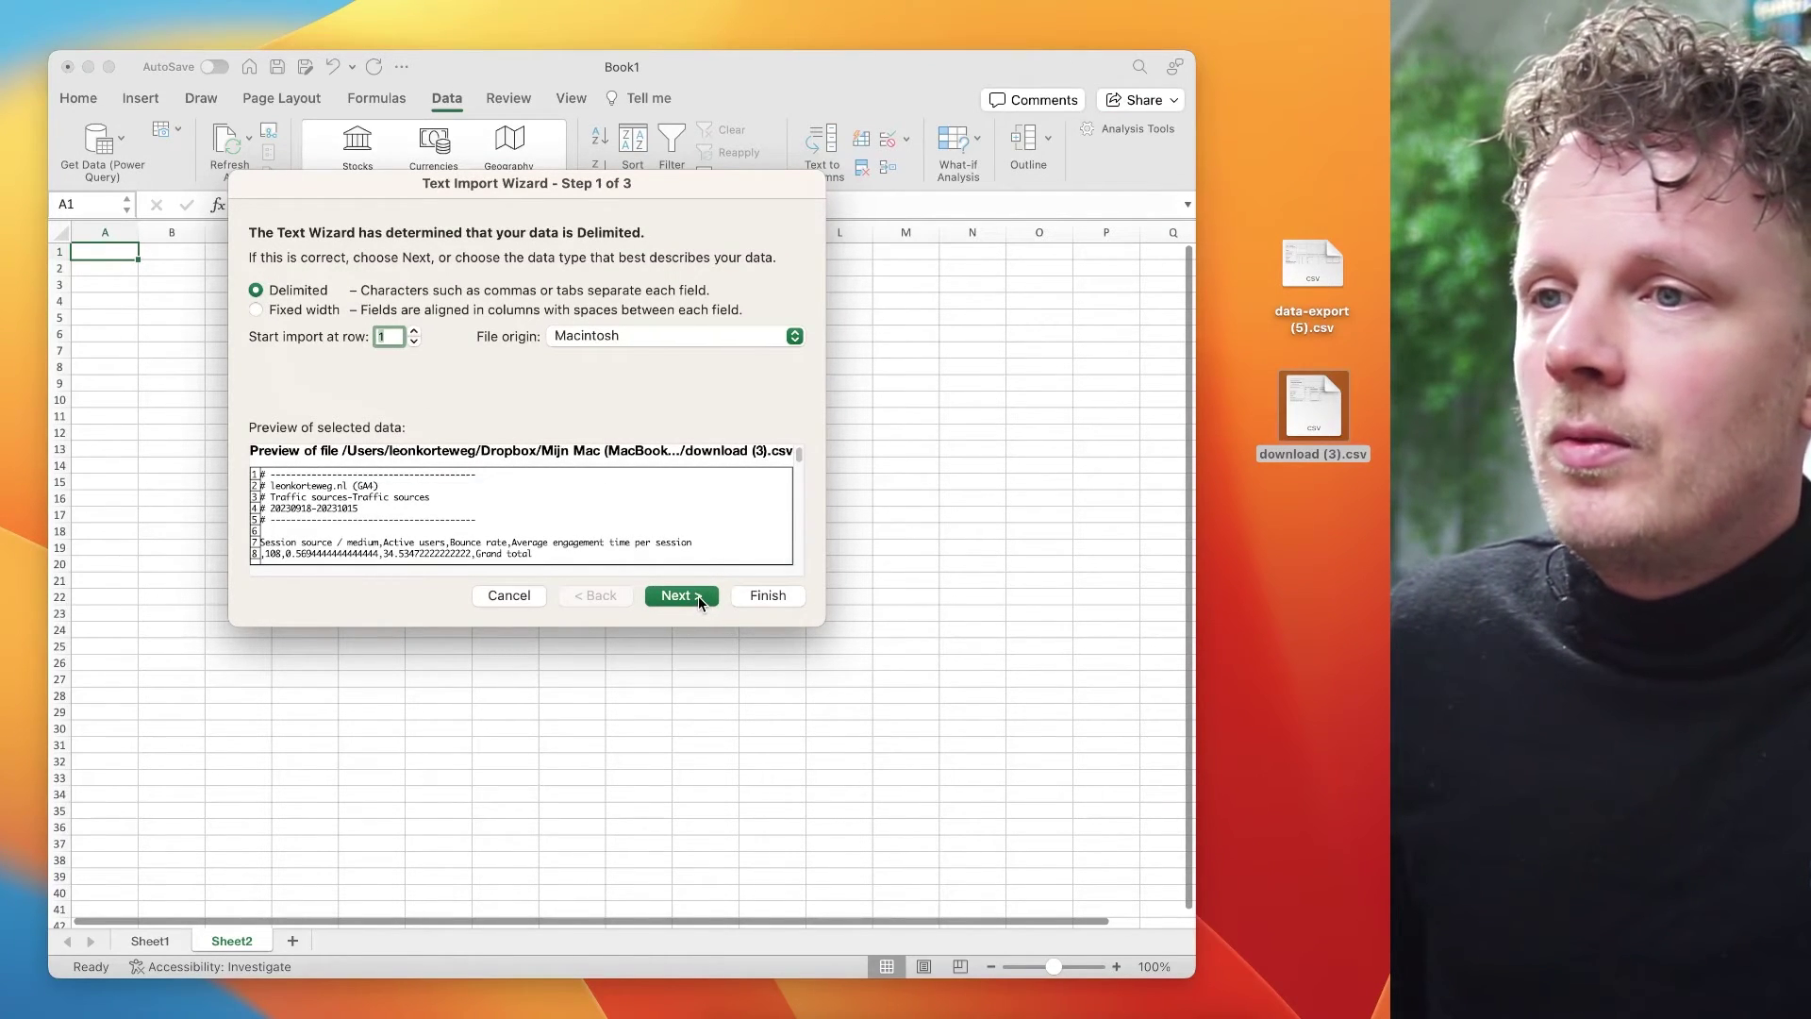
Import download (3).csv as comma-delimited with ',' as the thousands separator, then finish the wizard.
left_click(698, 596)
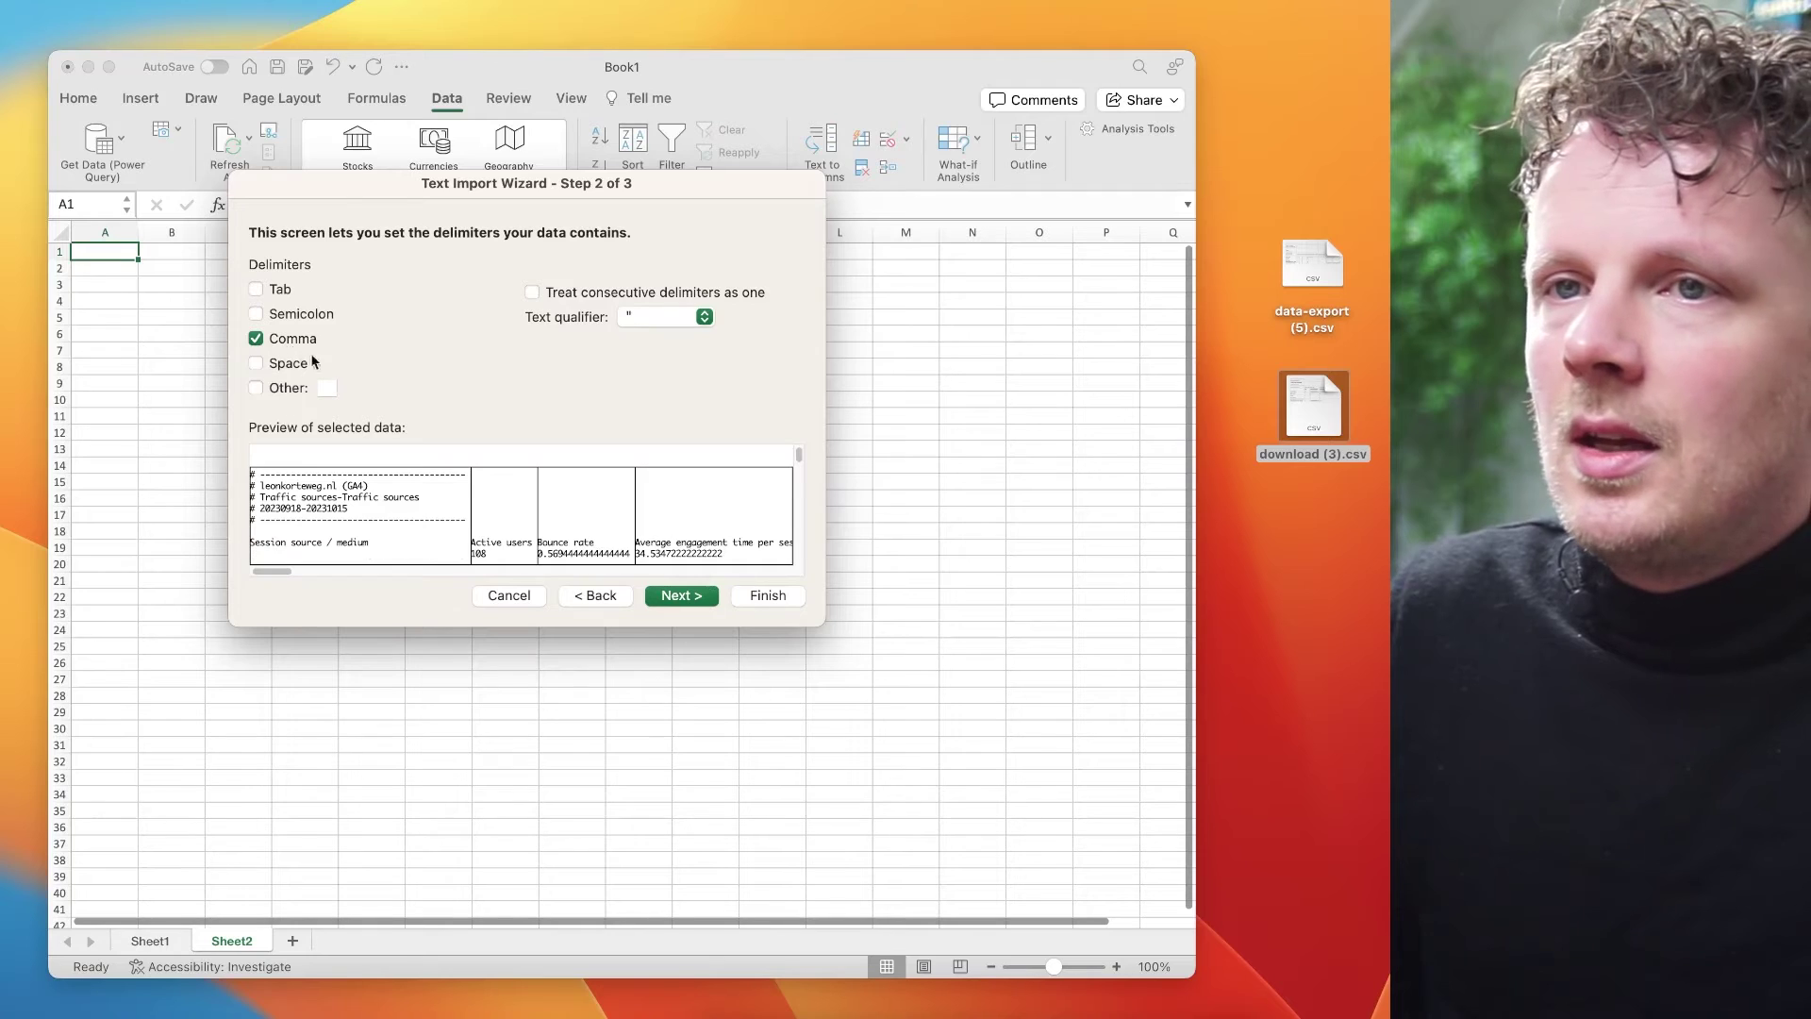
left_click(689, 596)
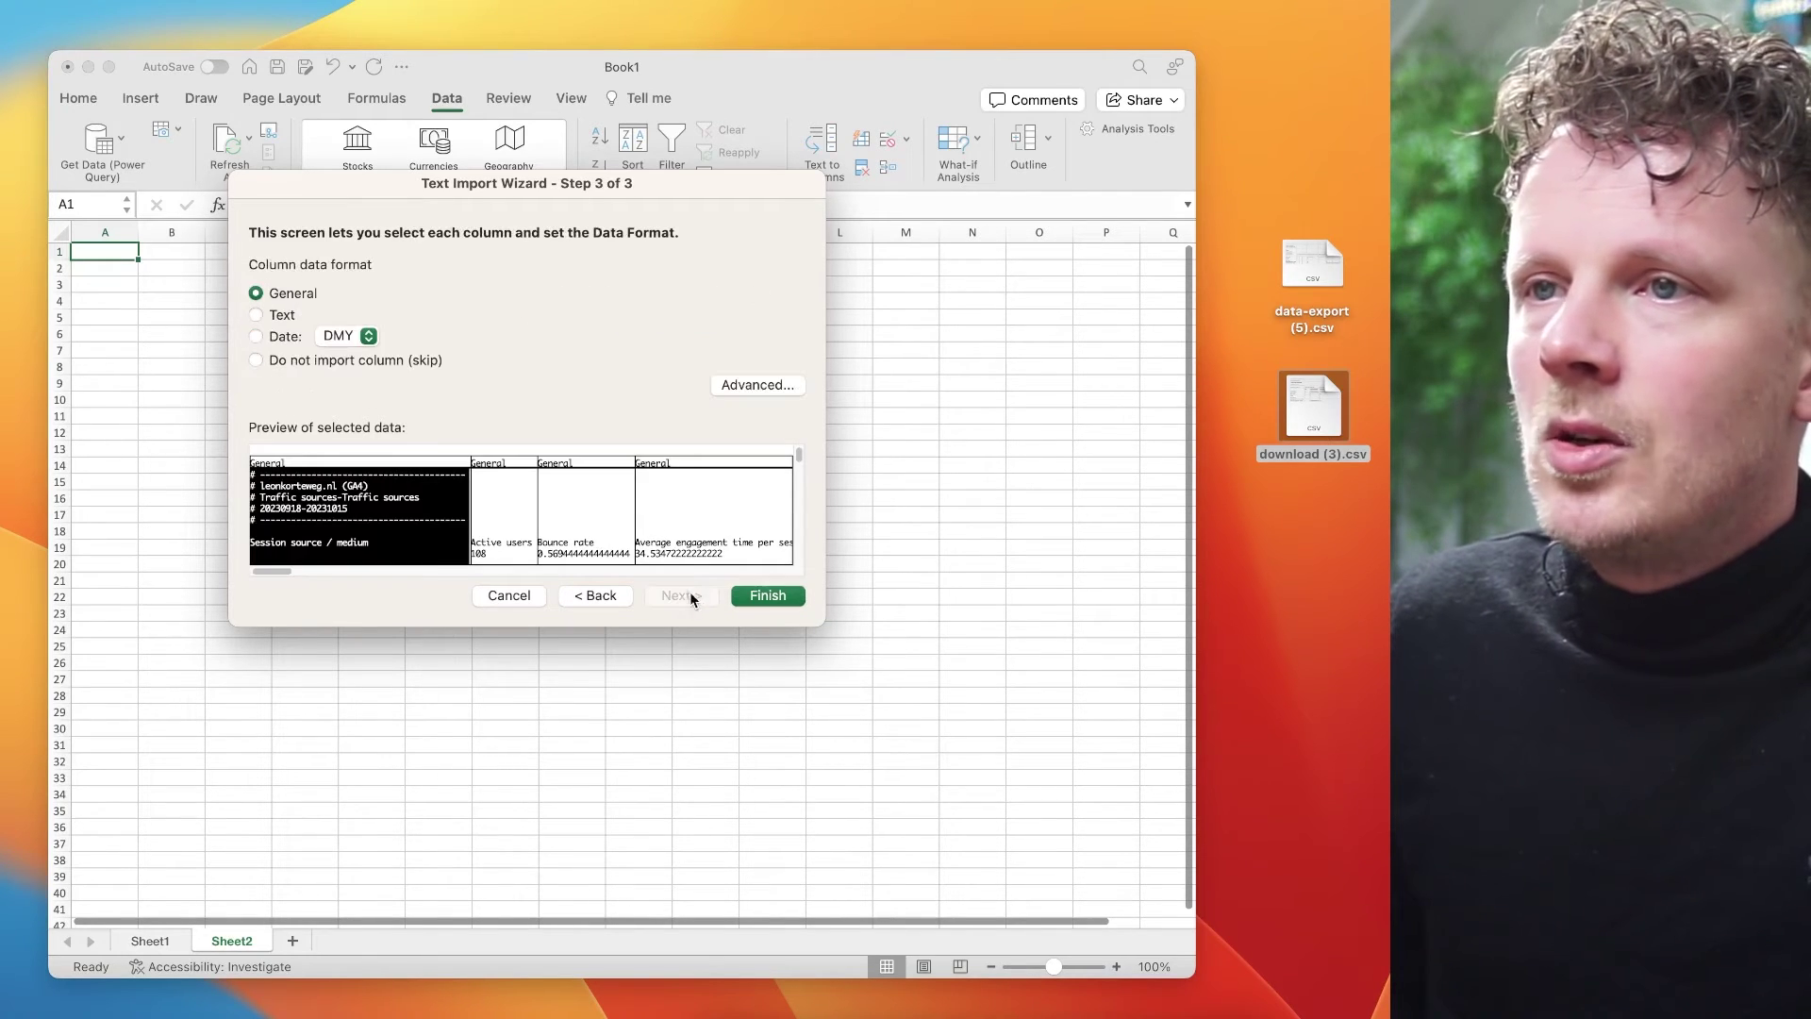
left_click(745, 386)
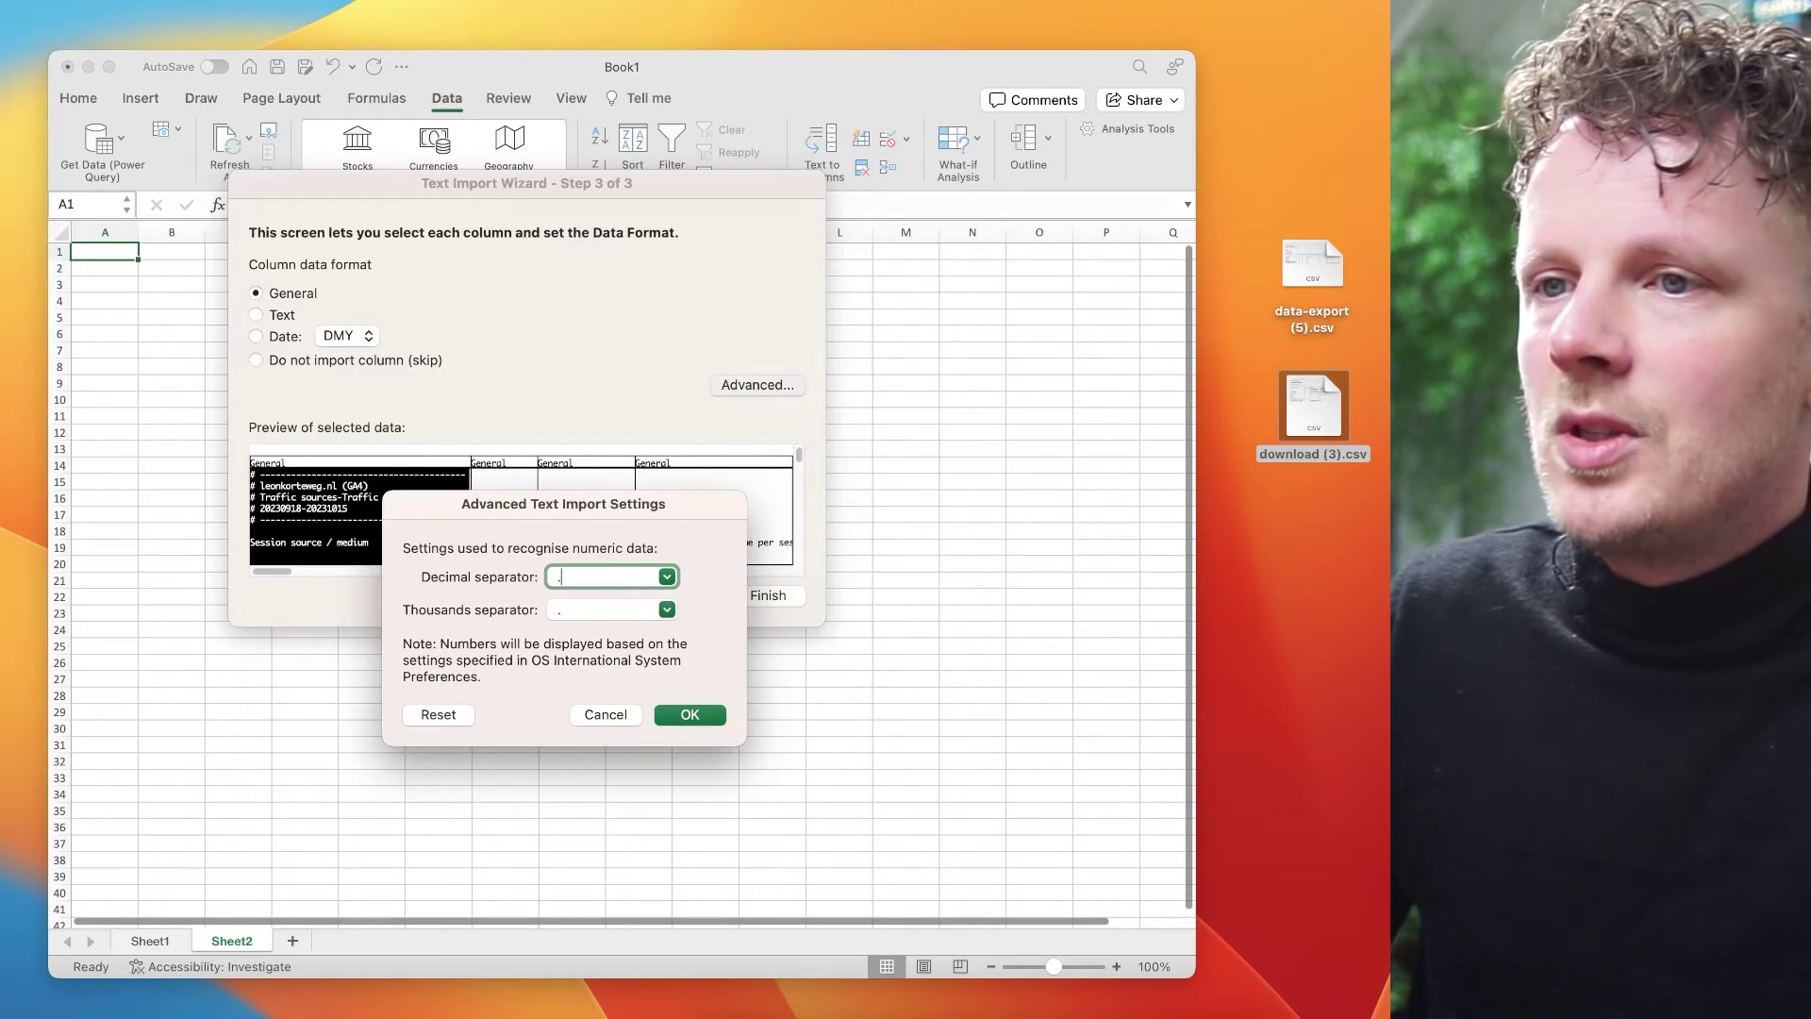
key("Tab")
type(",")
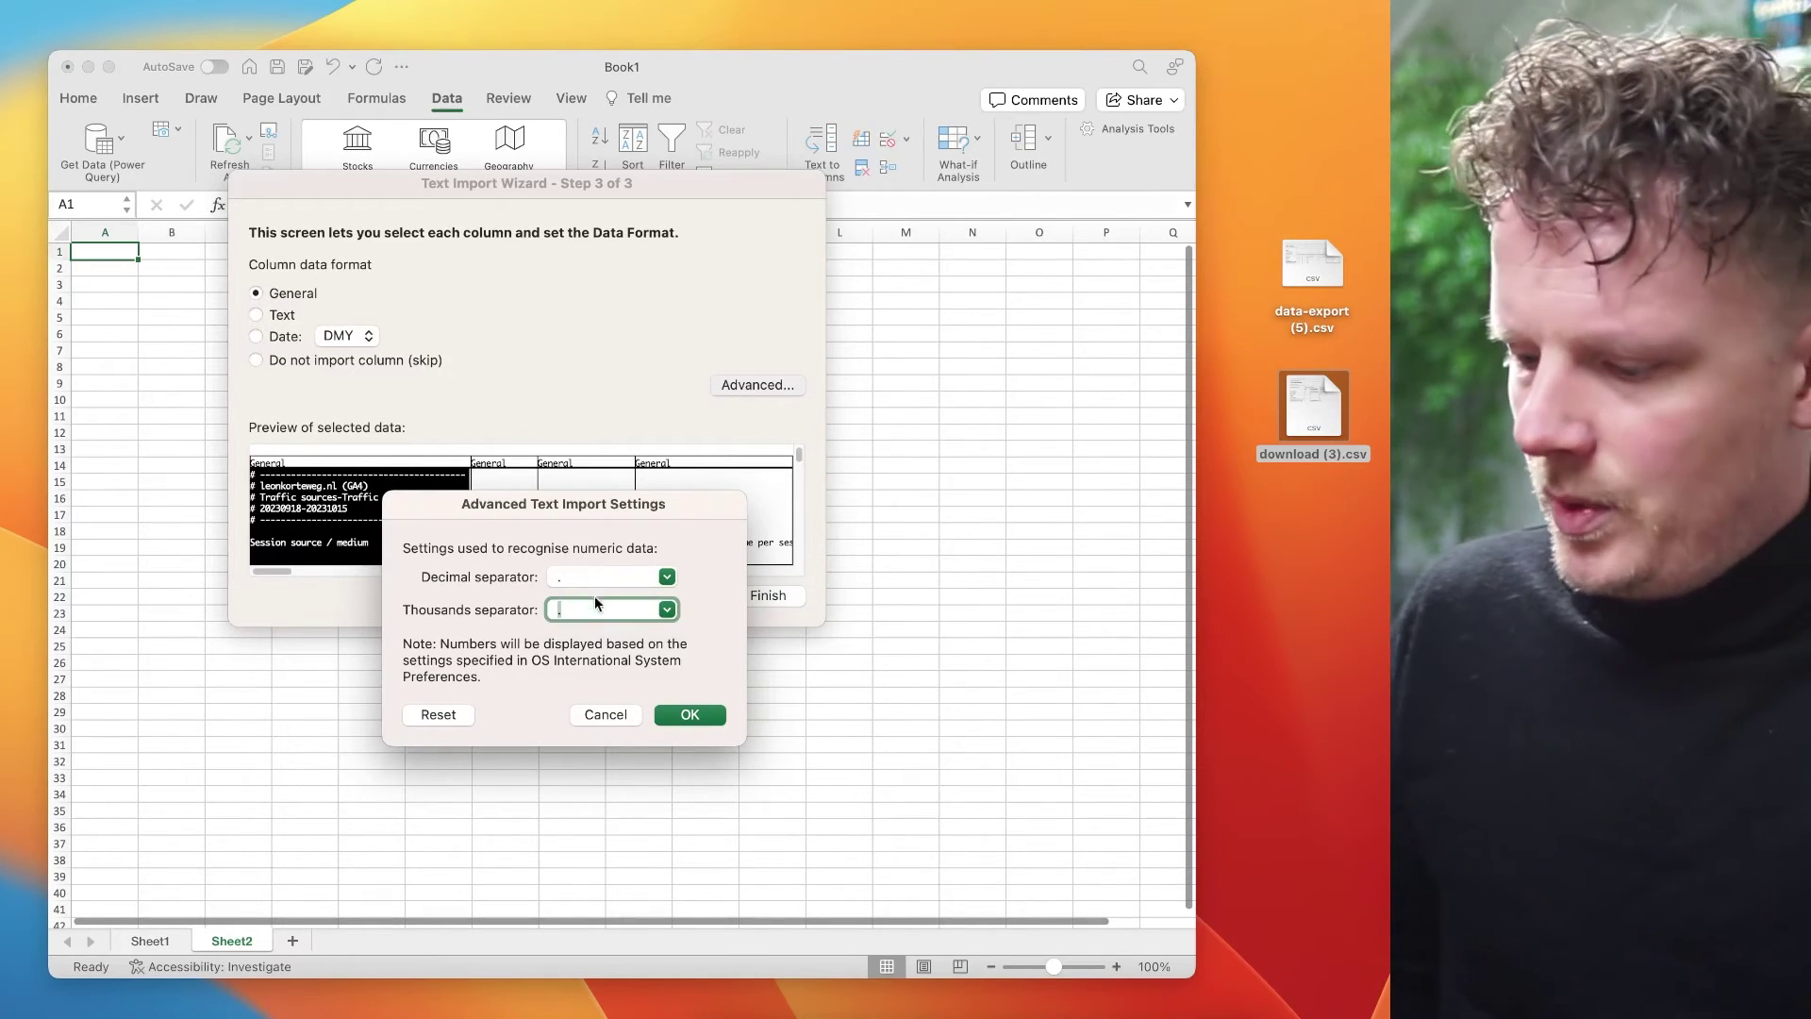
left_click(707, 714)
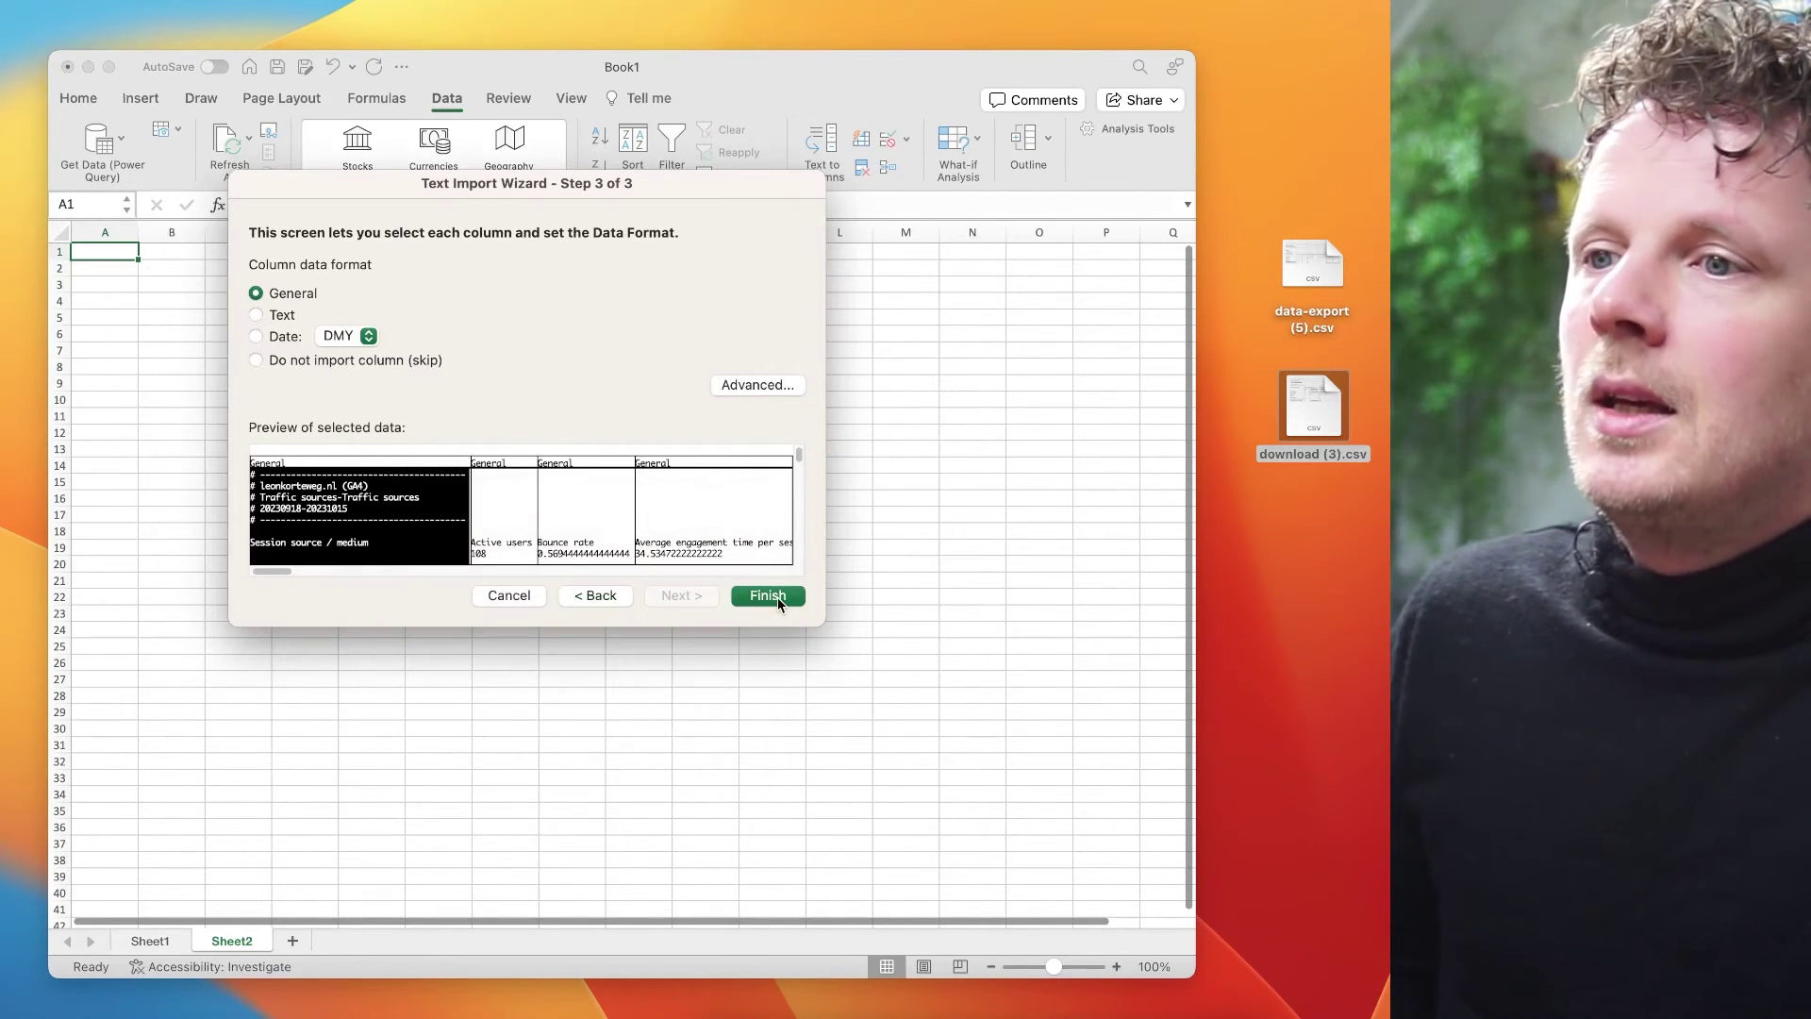
left_click(781, 596)
Import the download (3).csv data into the existing sheet at cell =$A$1.
left_click(1165, 447)
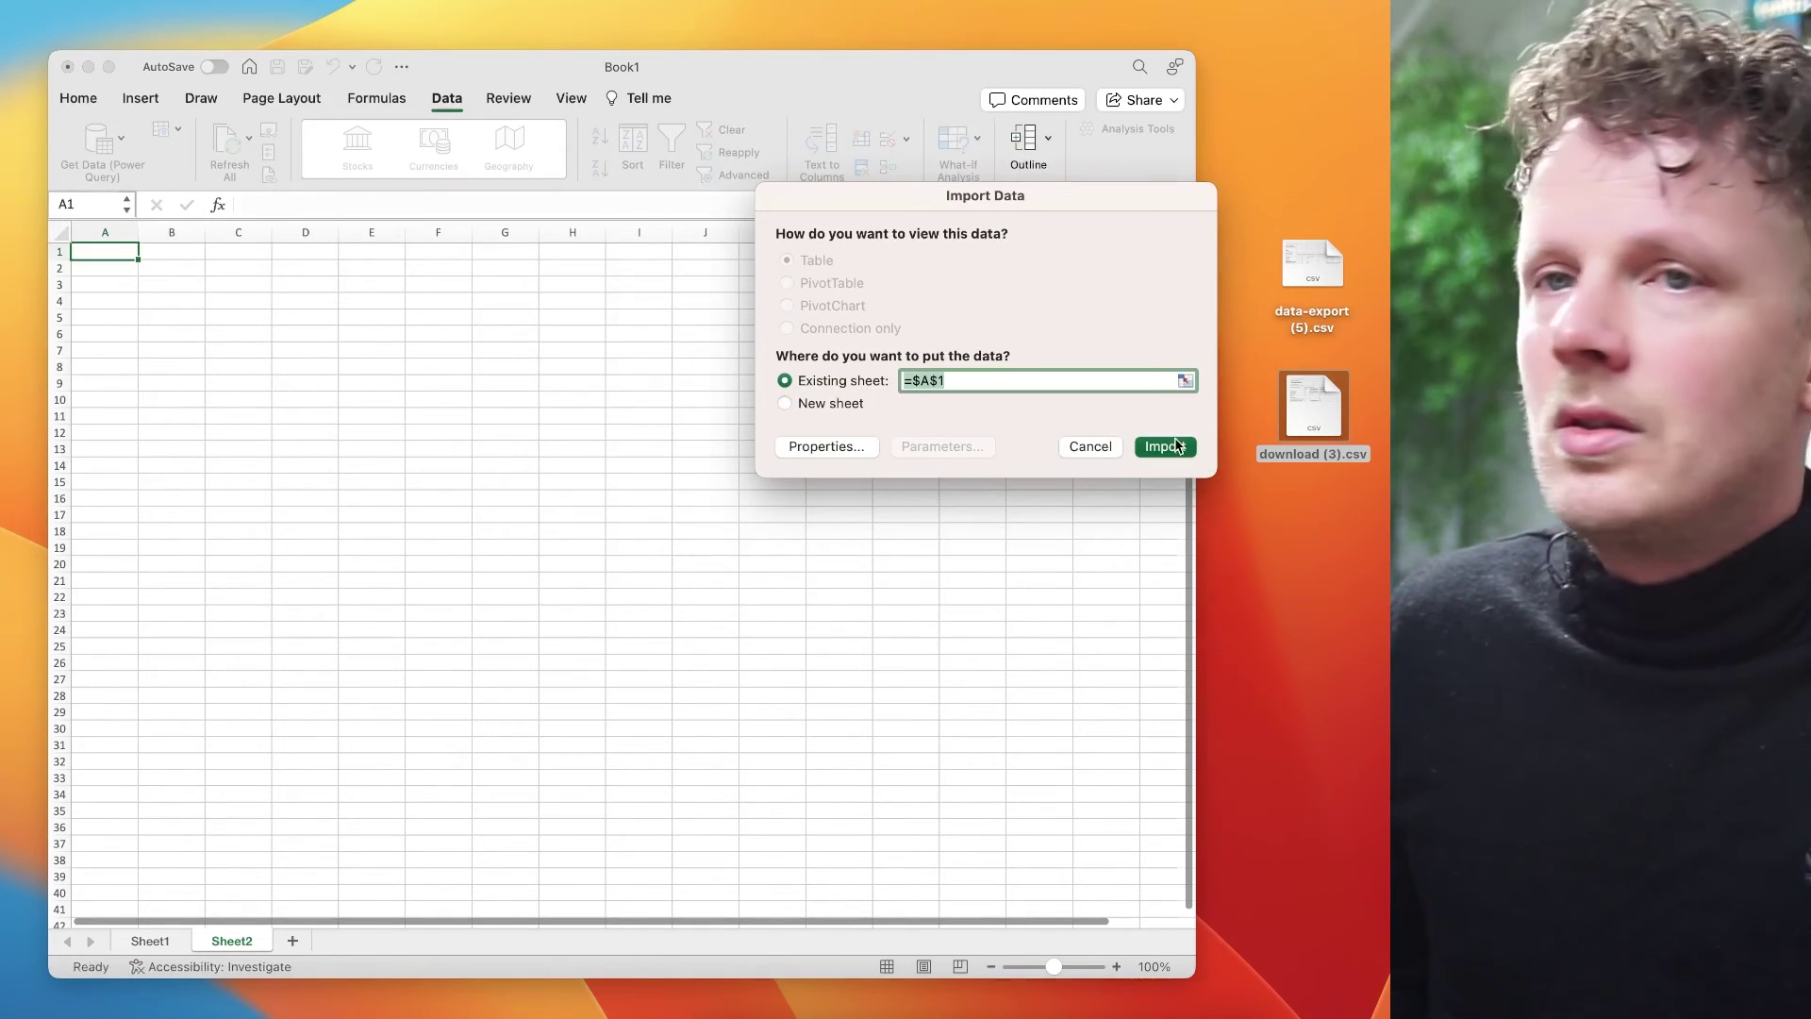